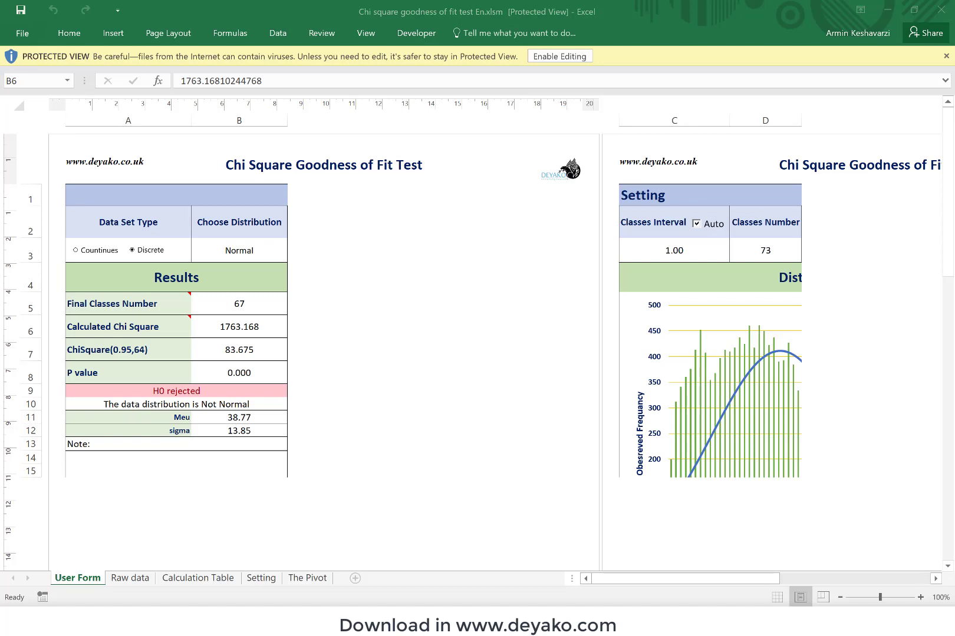
- Enable editing and active content in the Chi square goodness of fit test workbook
click(238, 238)
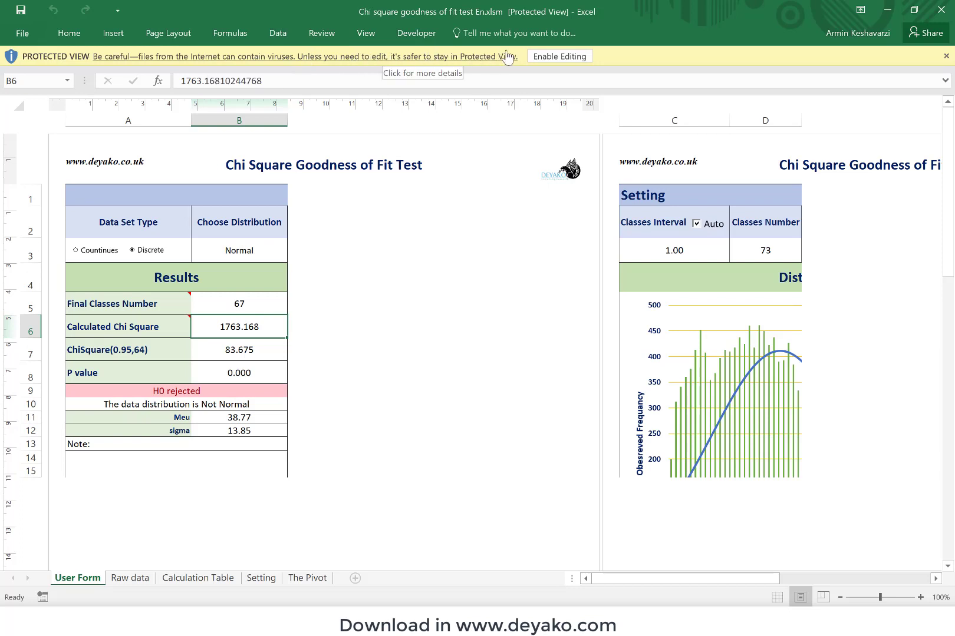
click(545, 57)
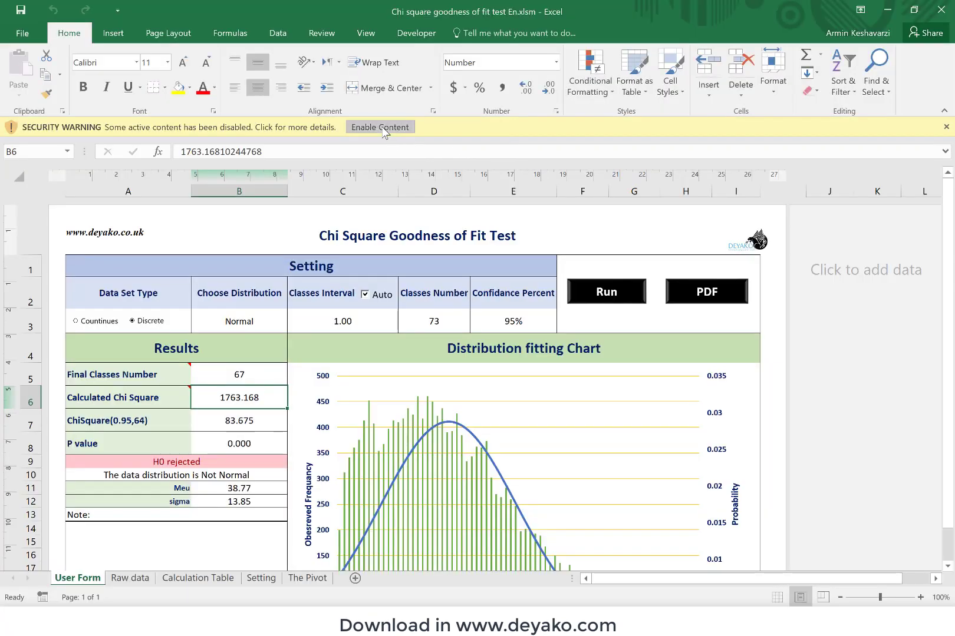
click(381, 127)
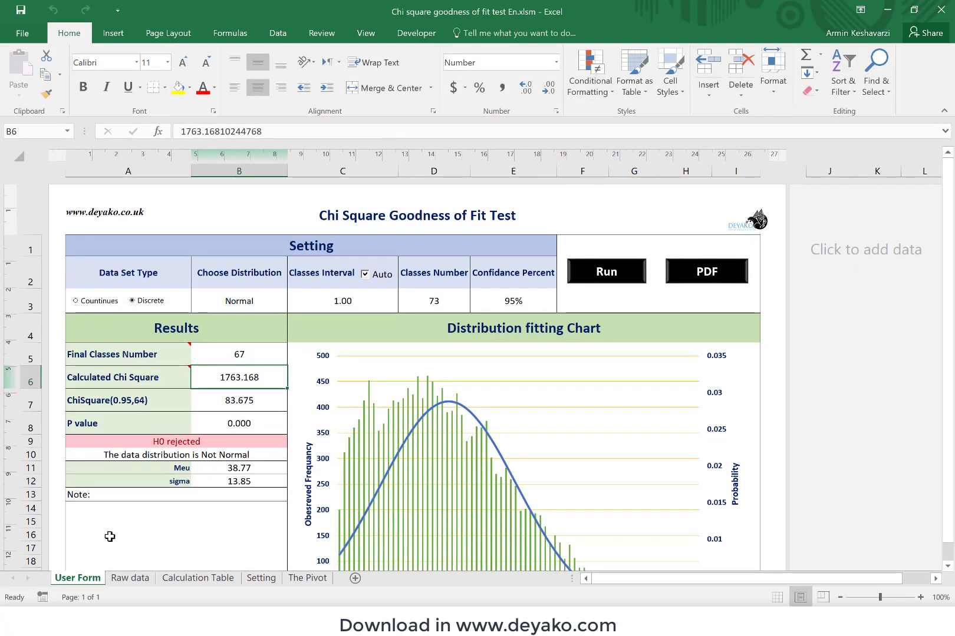
- Look through the Raw data, Calculation Table, Setting and The Pivot sheets and return to the User Form sheet
click(116, 581)
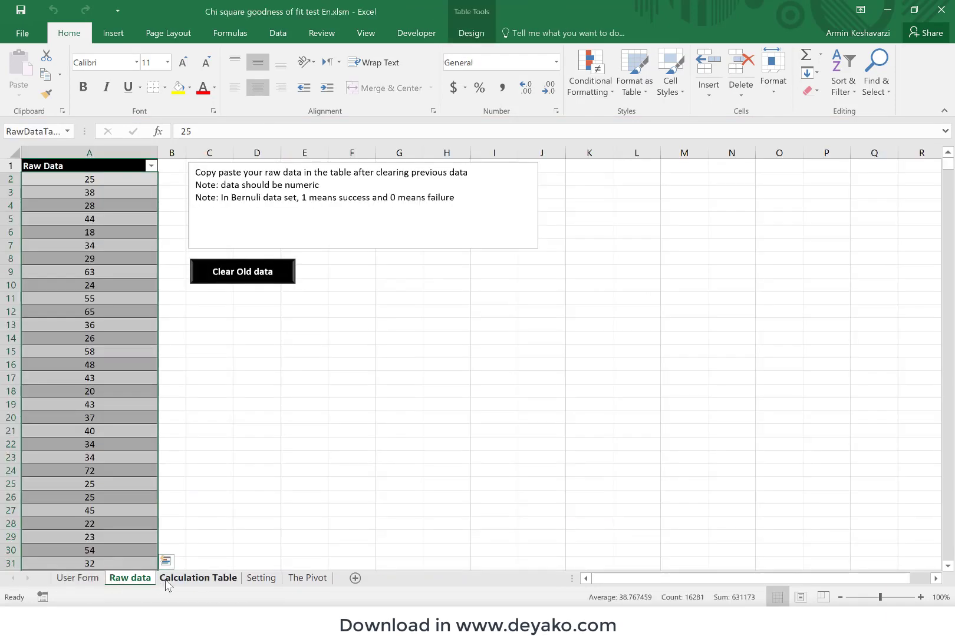
click(167, 582)
click(254, 580)
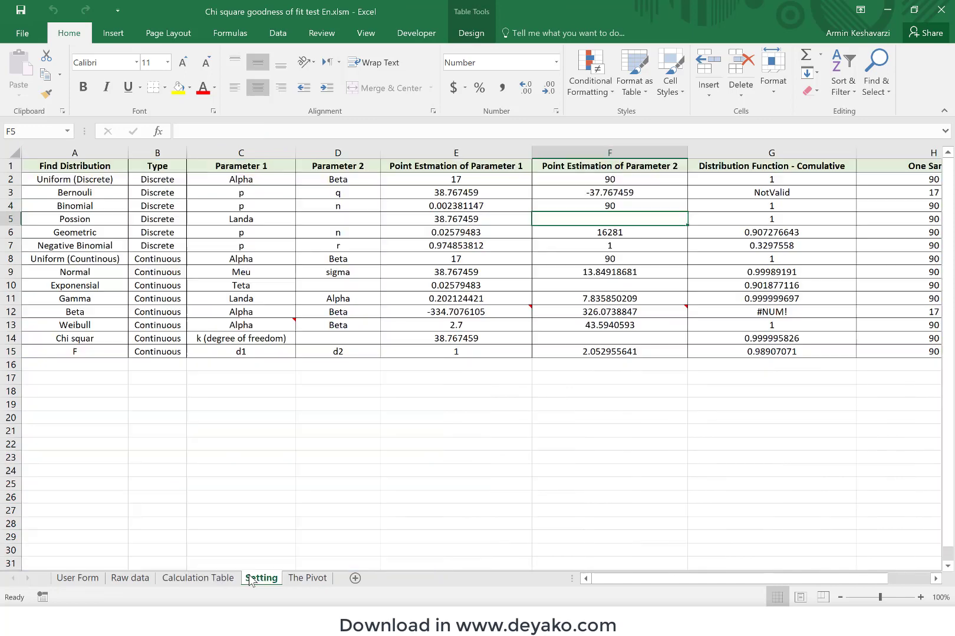
click(288, 581)
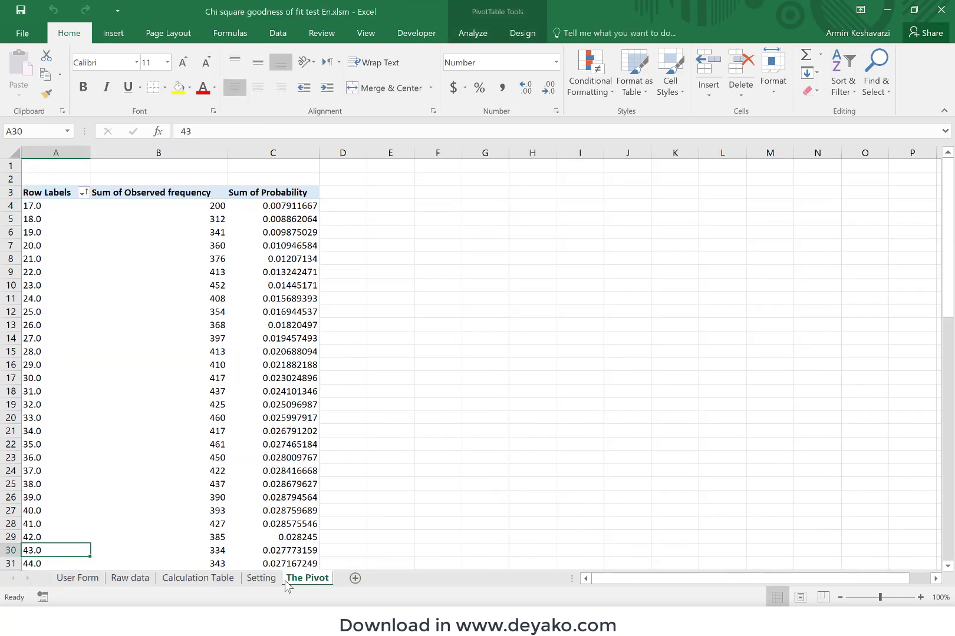
right_click(287, 580)
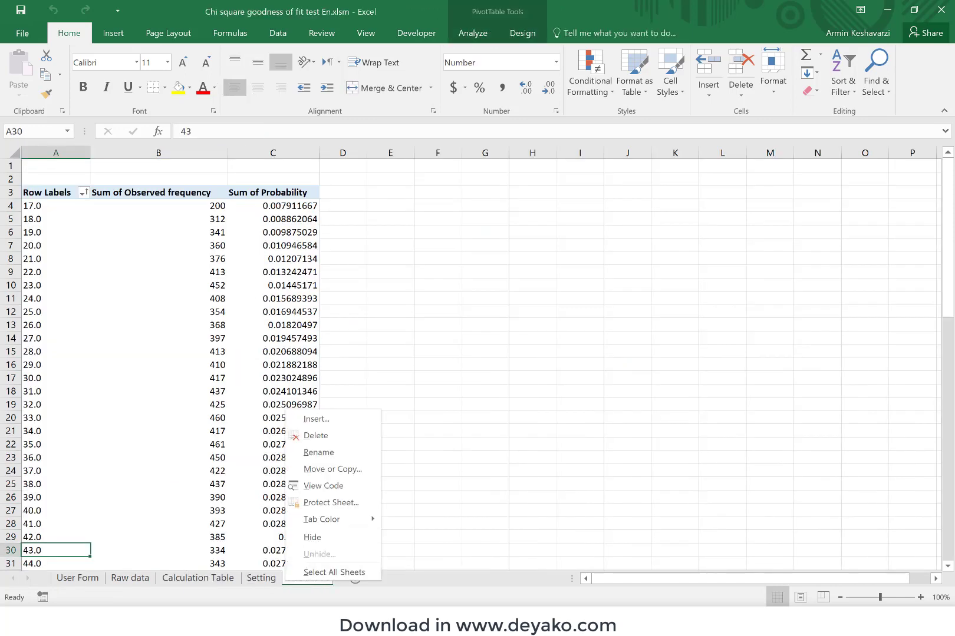
click(72, 577)
click(72, 577)
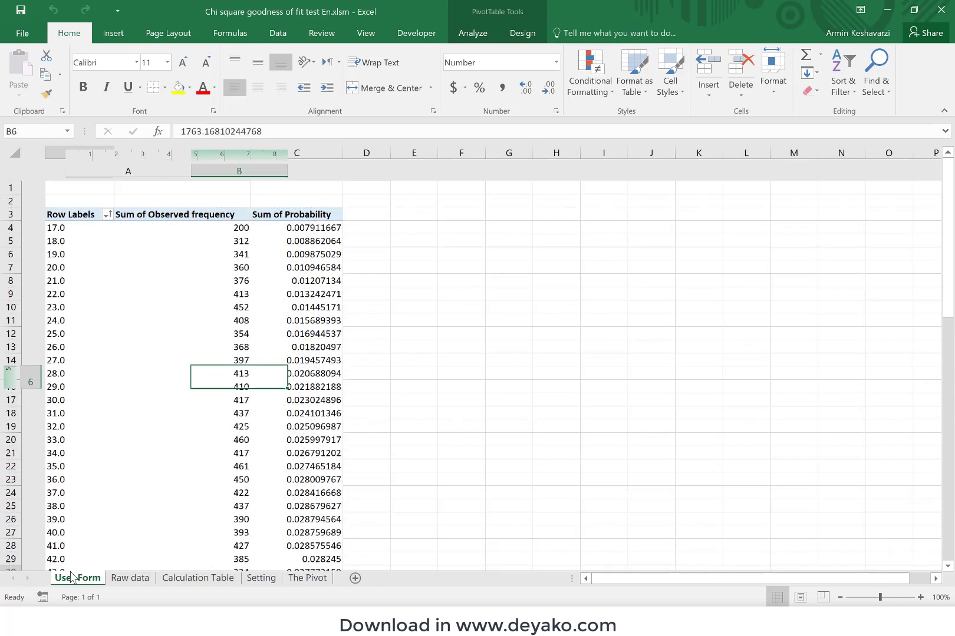
click(287, 580)
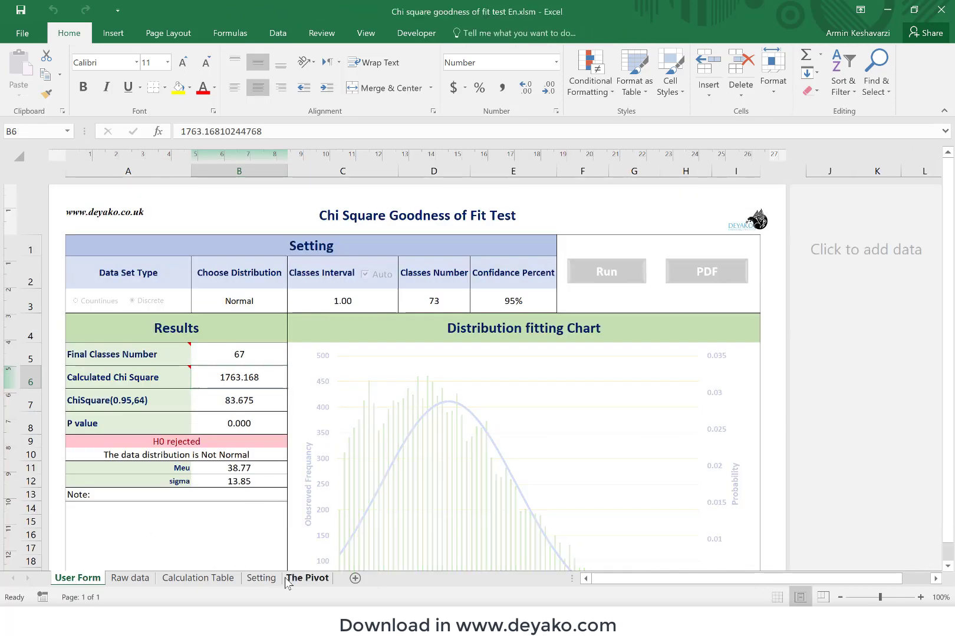
right_click(288, 580)
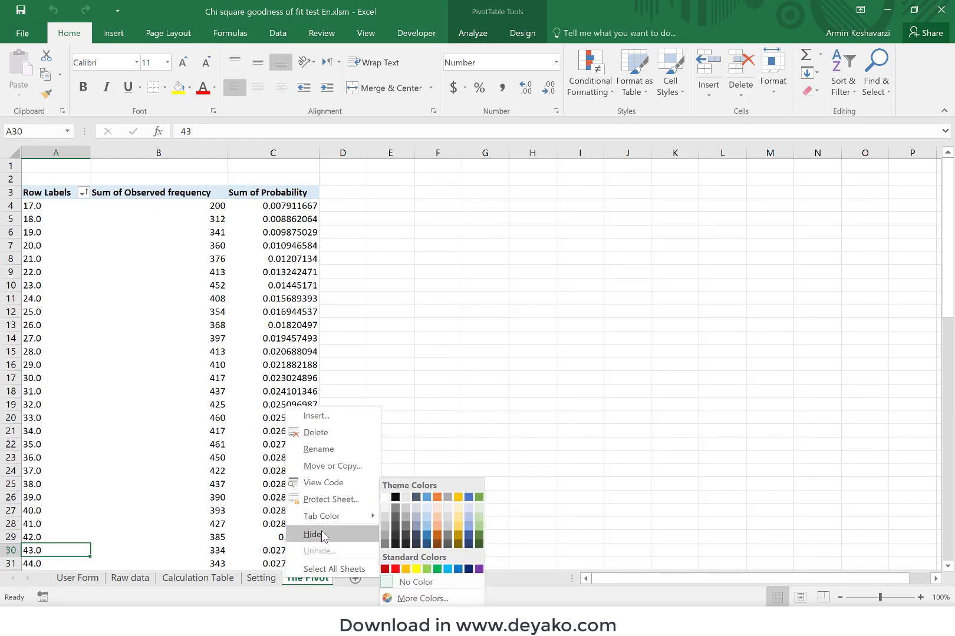
click(61, 578)
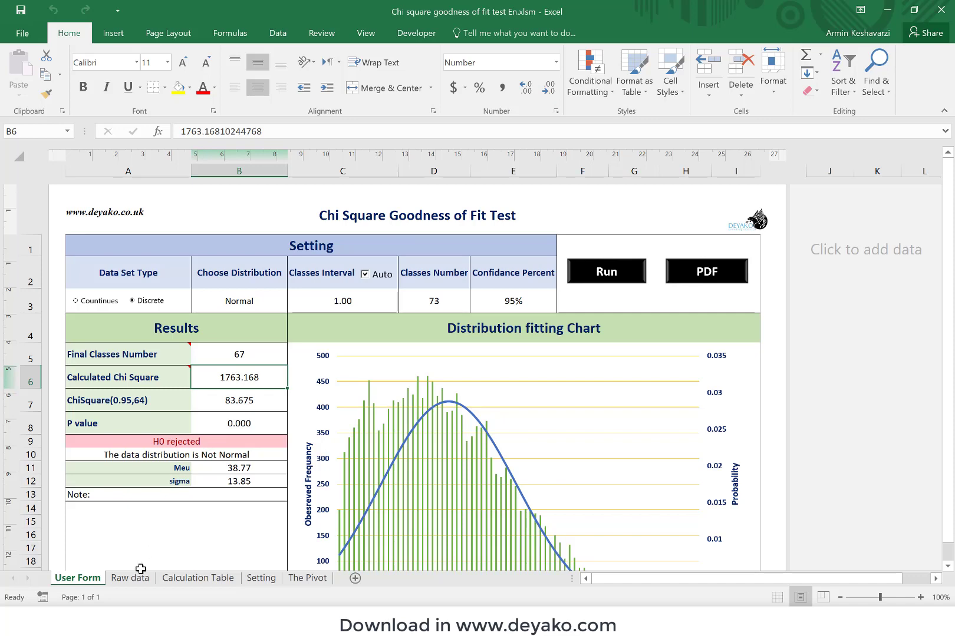
- Clear the old data from the table on the Raw data sheet
click(138, 579)
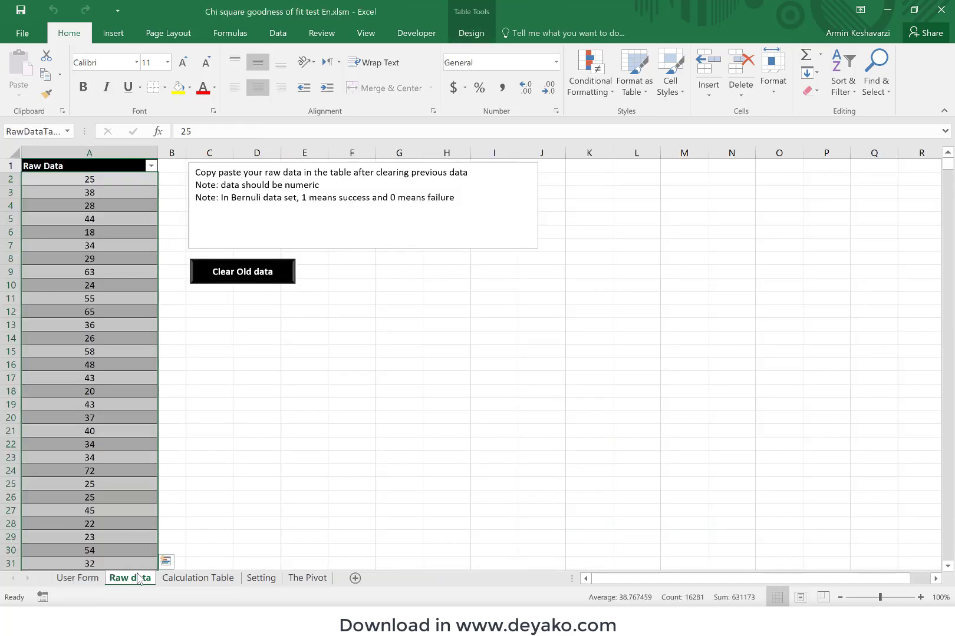
click(258, 290)
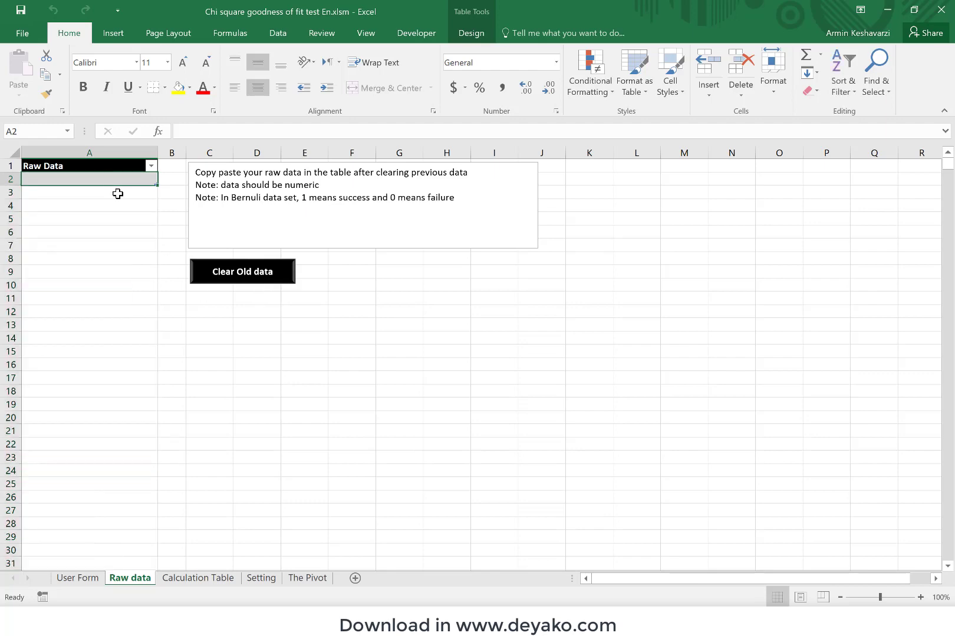
- Copy the A_score values from 41 - AB Test Analyze.xlsx and paste them as values only into the Raw Data table, starting at A2
mouse_move(426, 625)
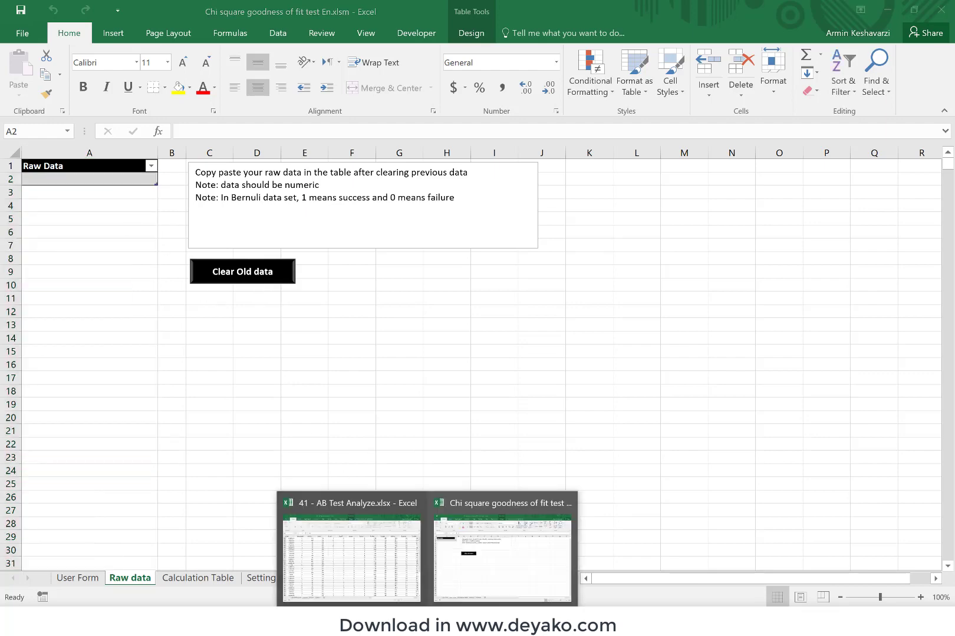
click(352, 548)
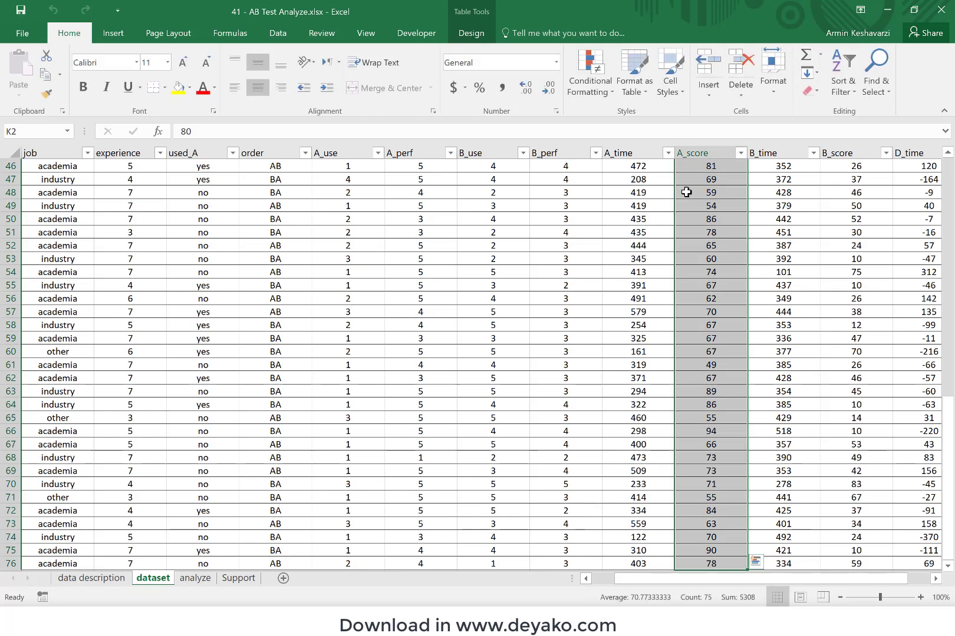
scroll(686, 193, up, 15)
key(ctrl+c)
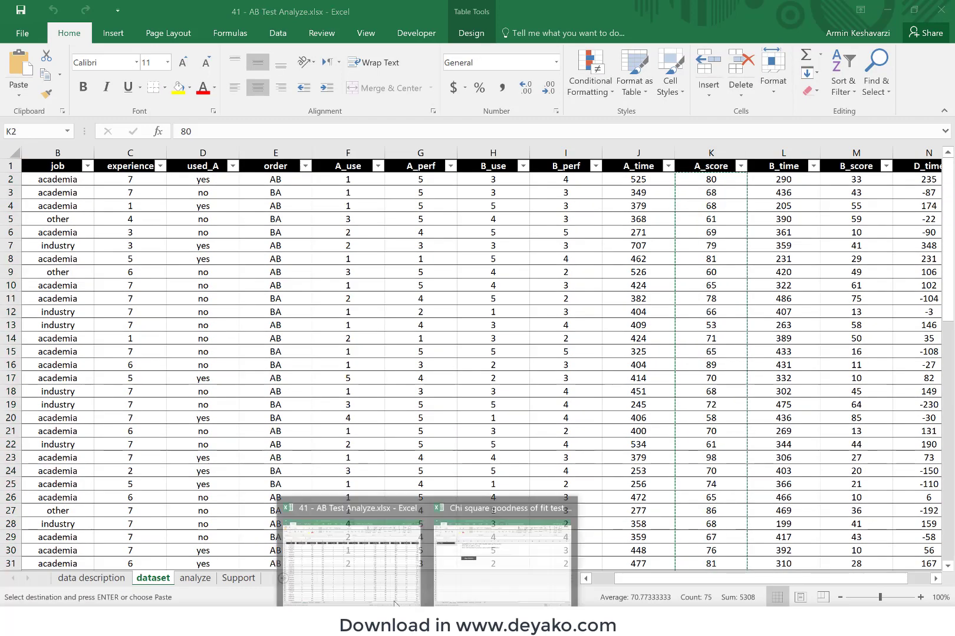
click(533, 566)
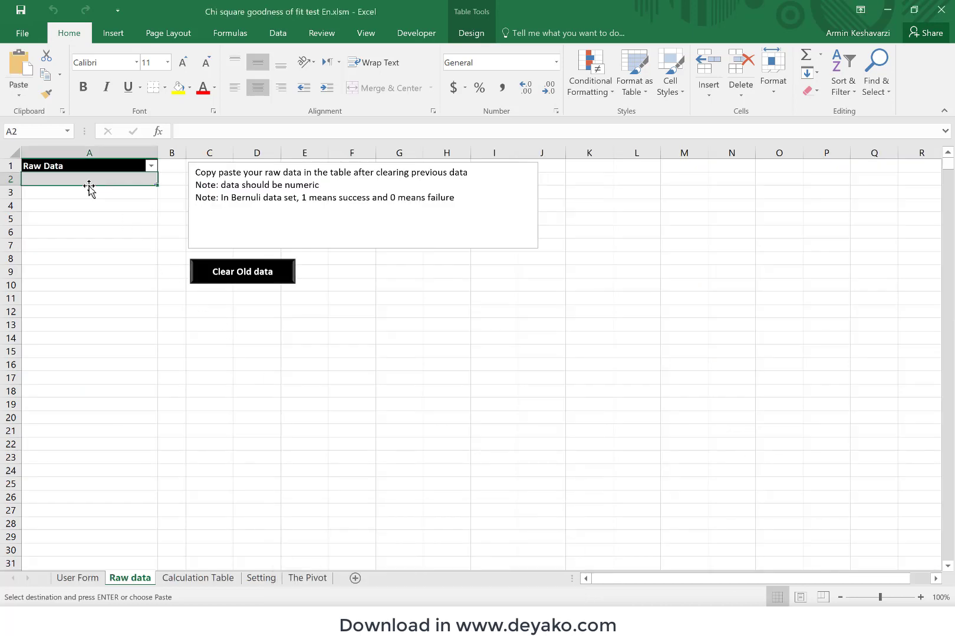
click(18, 93)
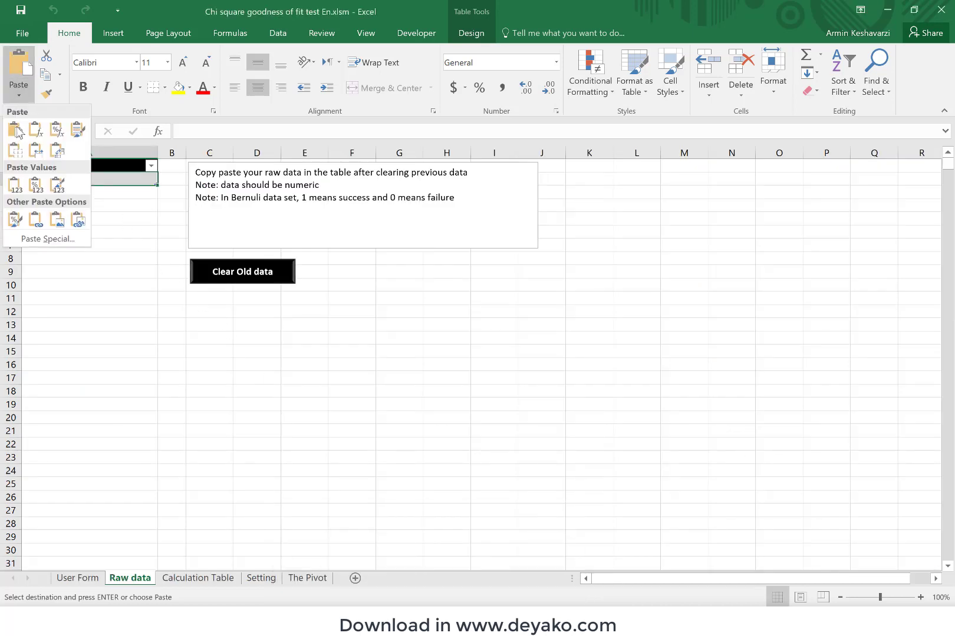
click(15, 185)
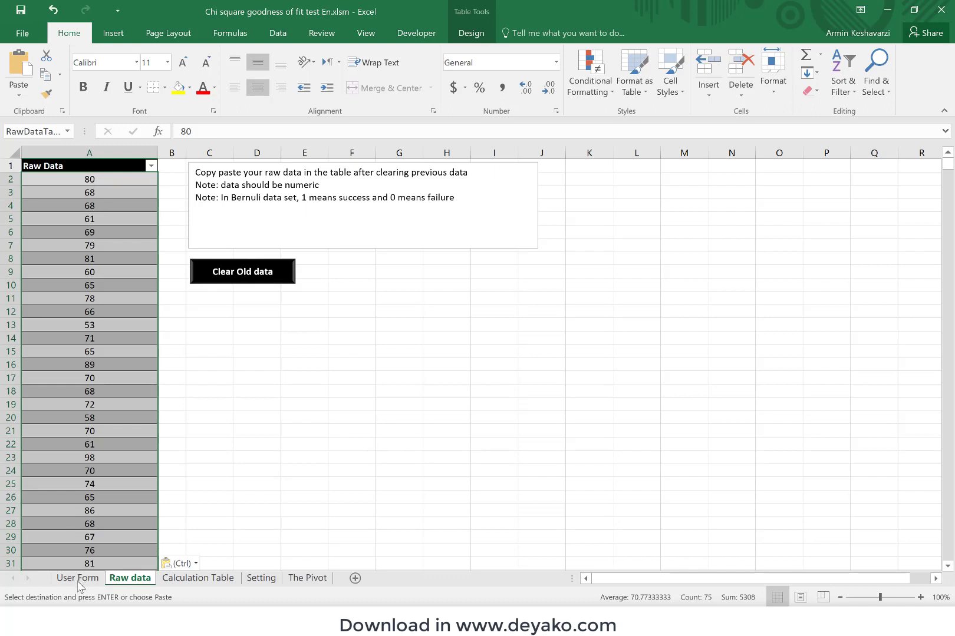
- Check the User Form sheet against the pasted raw data and return to the User Form sheet
click(77, 580)
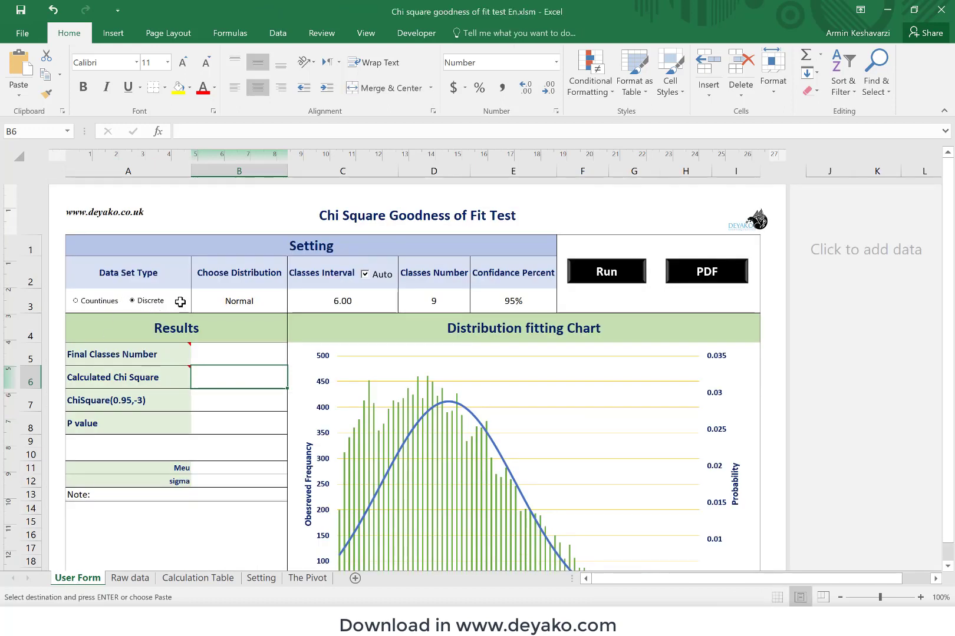
click(136, 579)
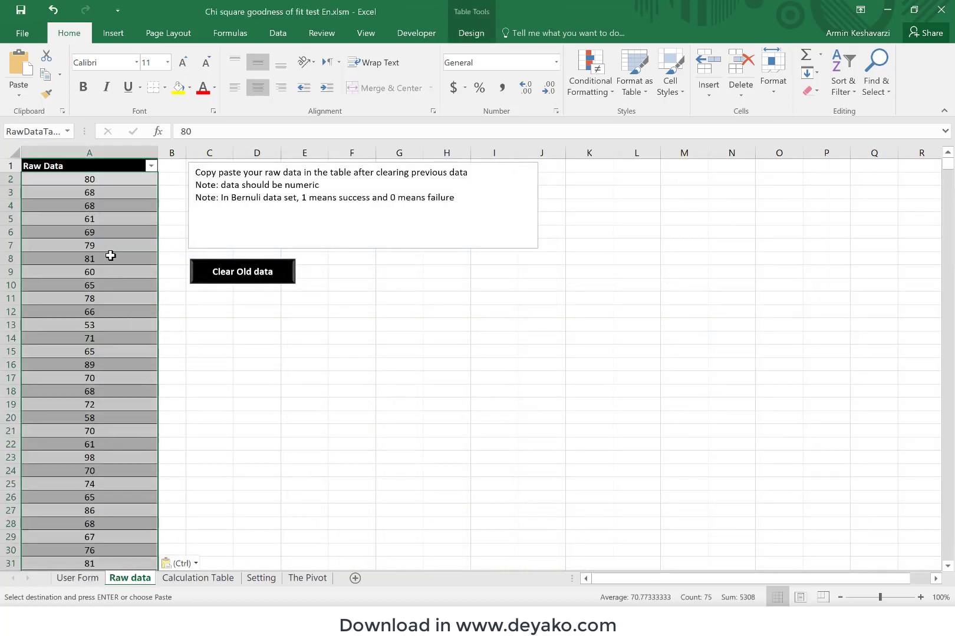
click(77, 578)
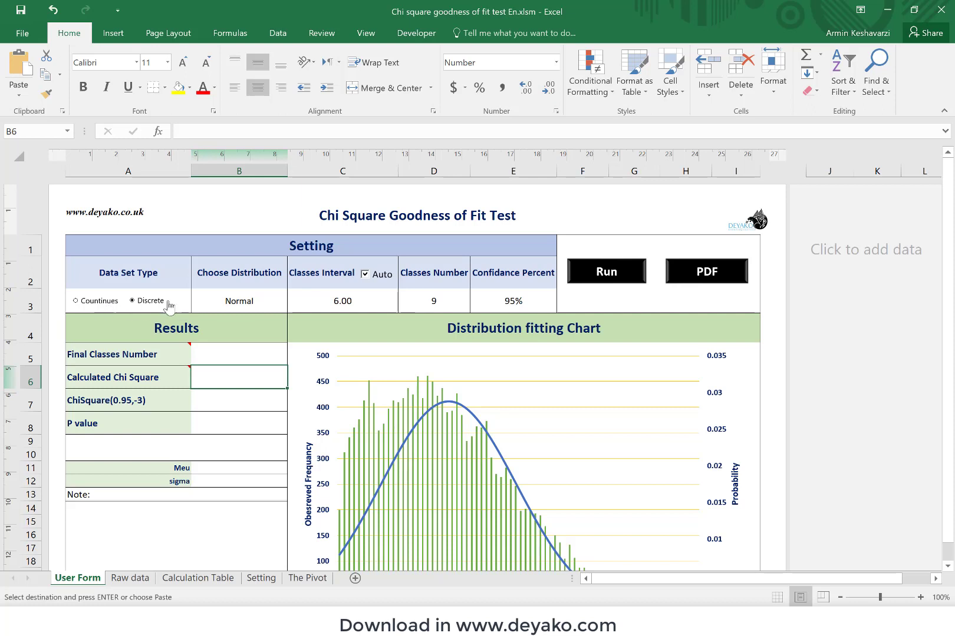
- Set the distribution choice in cell B3 to Find Distribution
click(263, 296)
click(294, 306)
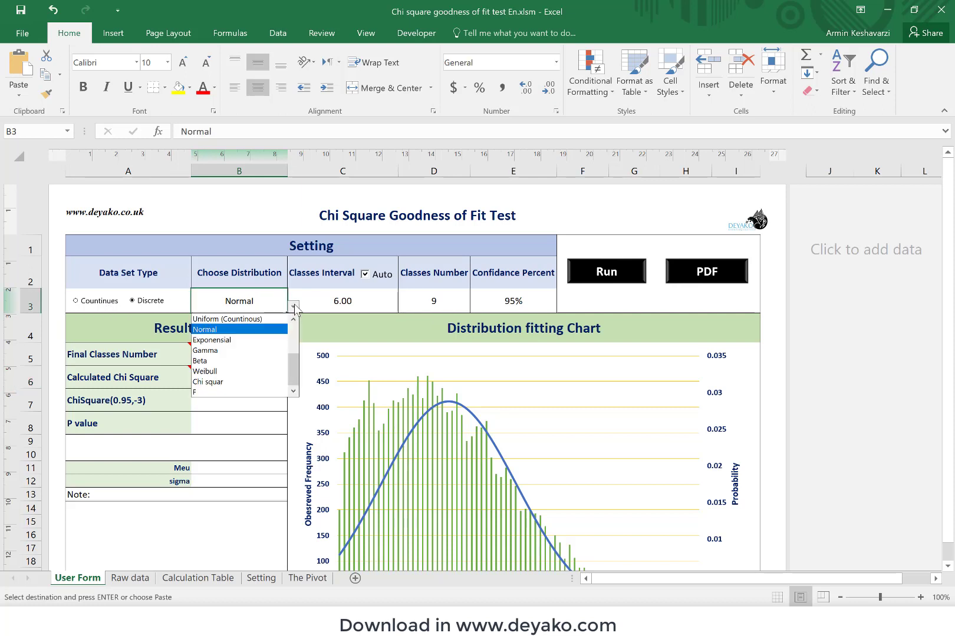
mouse_move(297, 367)
mouse_down()
mouse_move(295, 327)
mouse_move(294, 344)
mouse_up()
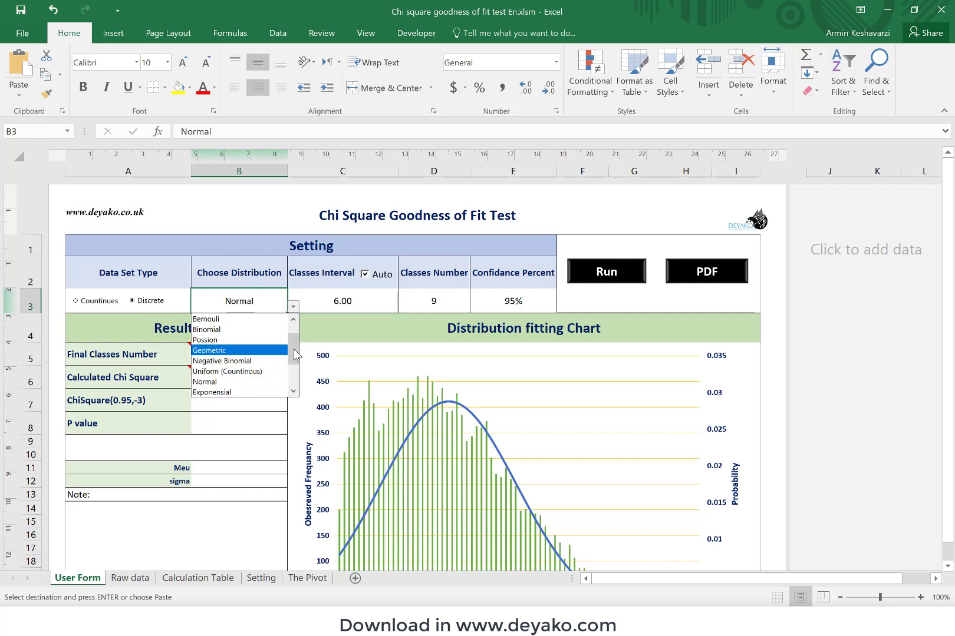
scroll(285, 334, up, 1)
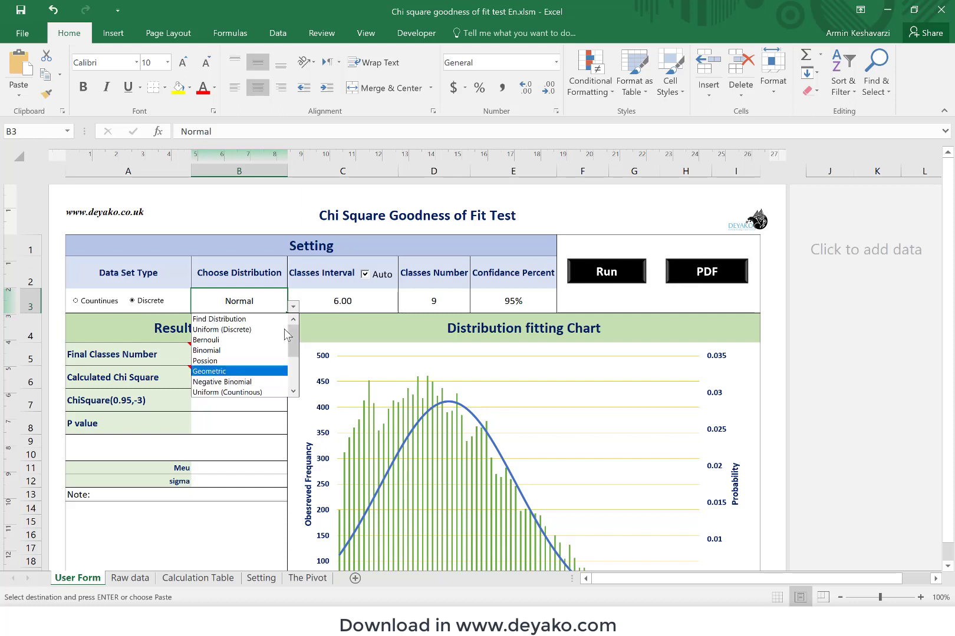
click(262, 326)
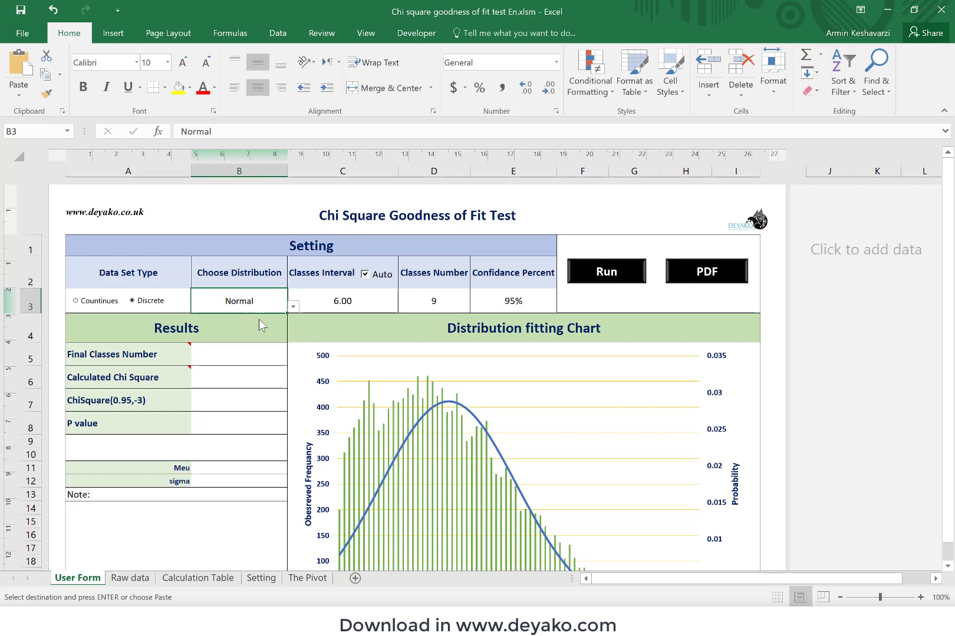
- Set the distribution choice in cell B3 to Normal
click(294, 309)
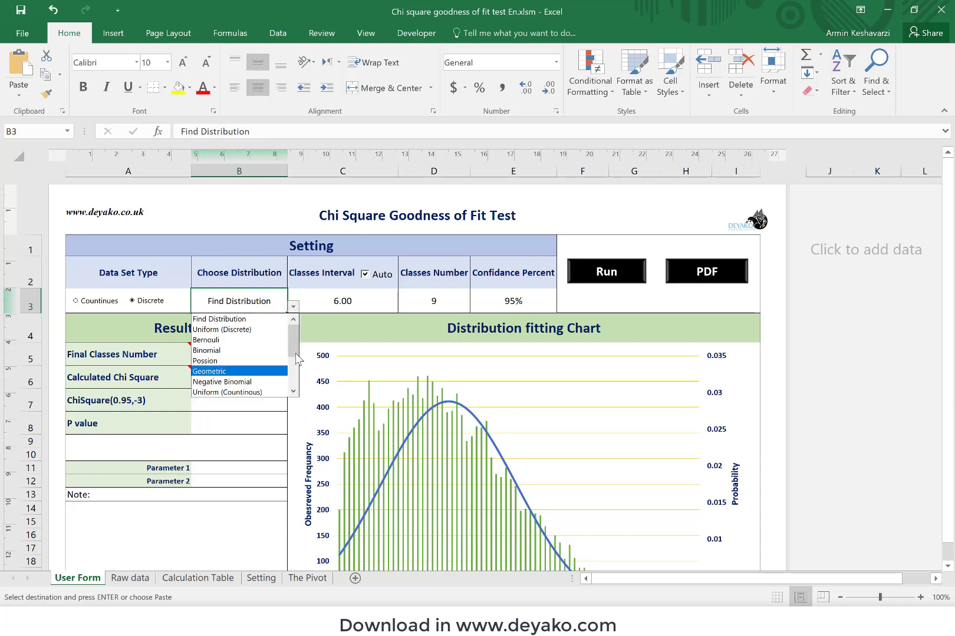
drag(296, 352, 294, 360)
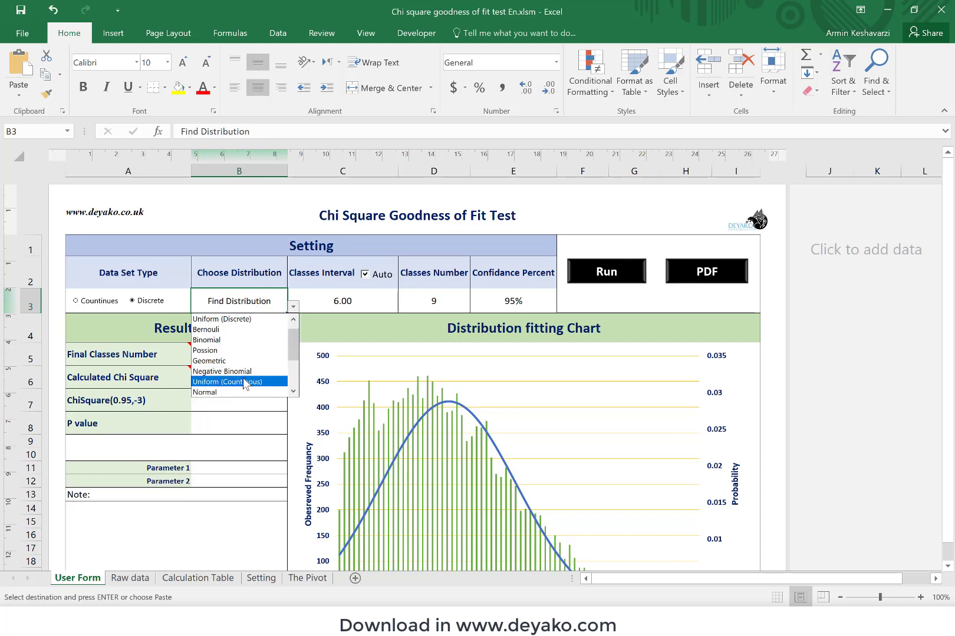
click(248, 393)
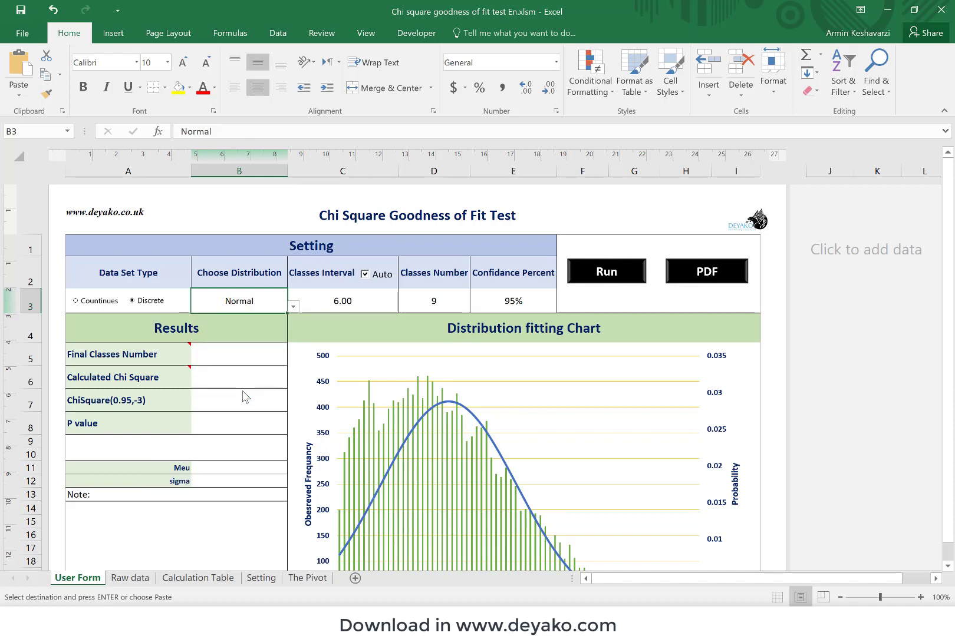
- Examine the formulas behind the Classes Interval and Classes Number settings
click(380, 292)
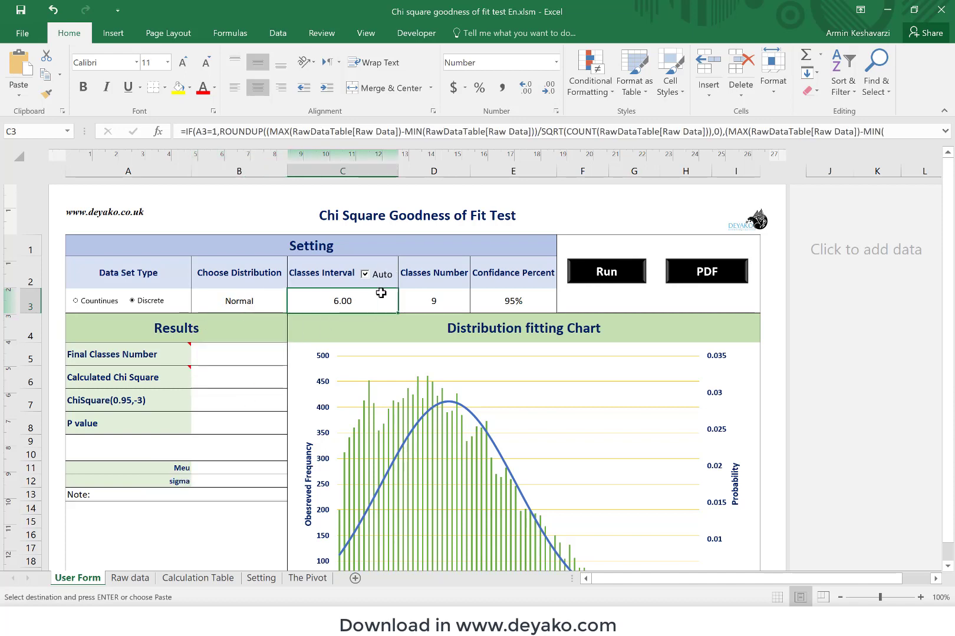
scroll(389, 413, down, 3)
scroll(394, 466, up, 2)
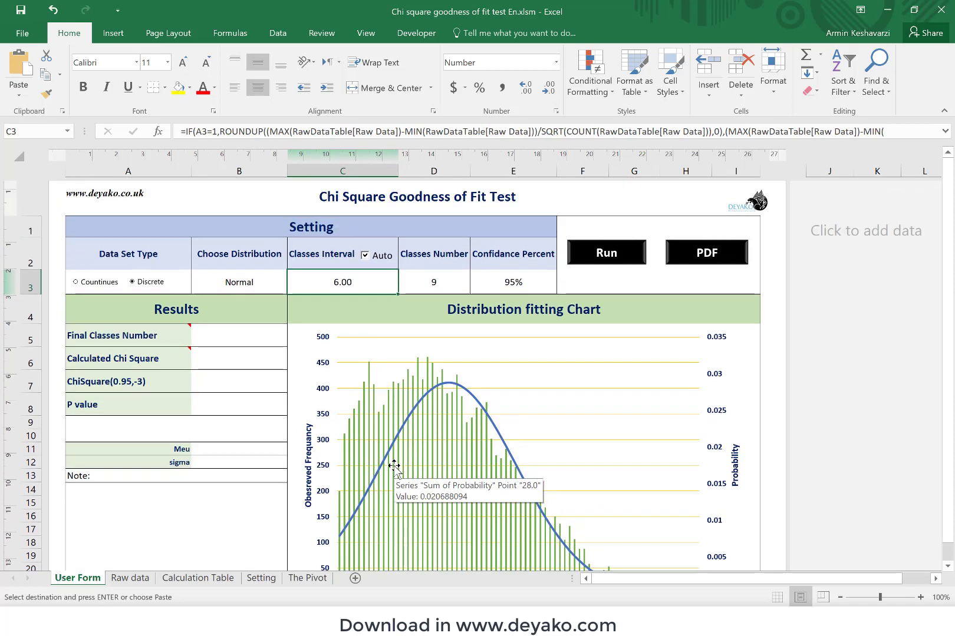
scroll(394, 466, up, 1)
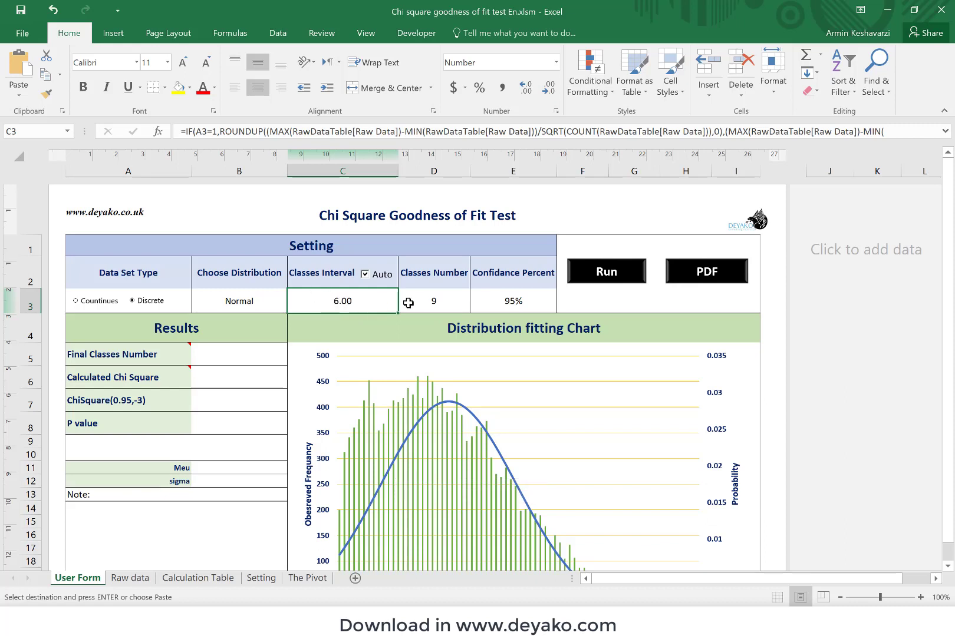
click(421, 303)
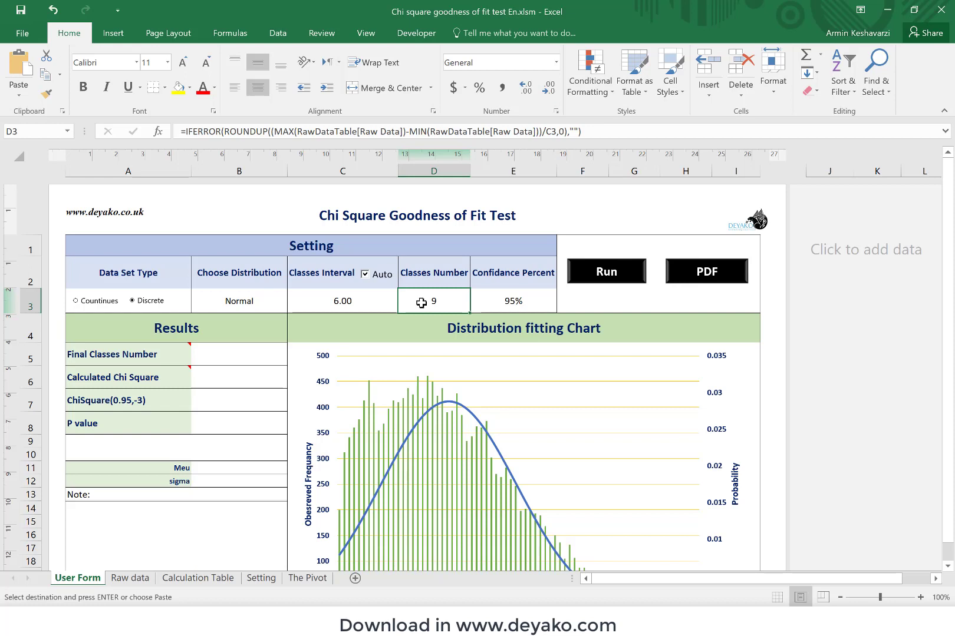
- Try manual Classes Interval values of 5 and 7 in cell C3 with Auto off, and restore the automatic interval
click(352, 303)
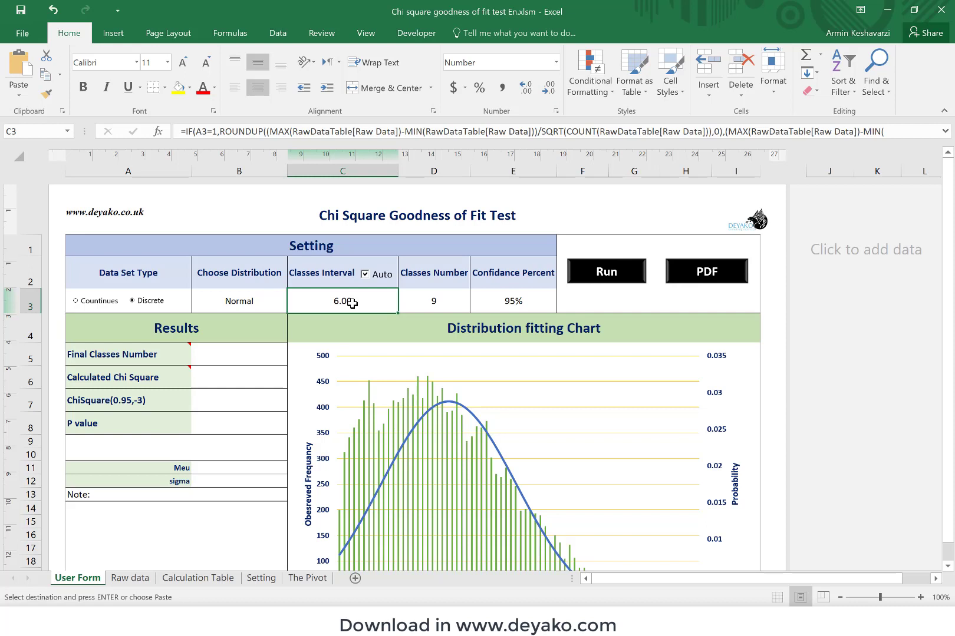
click(366, 276)
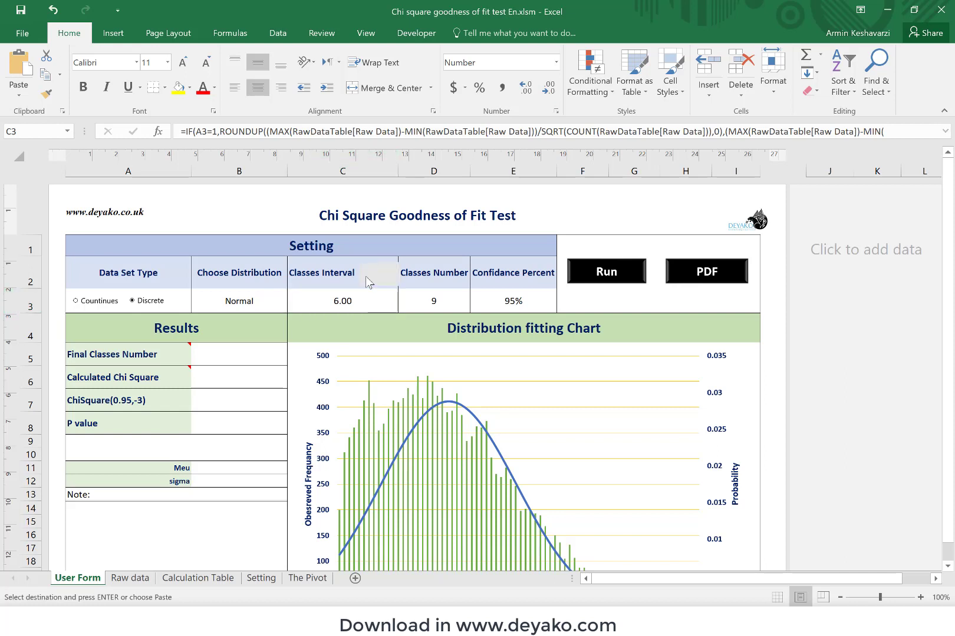
click(330, 304)
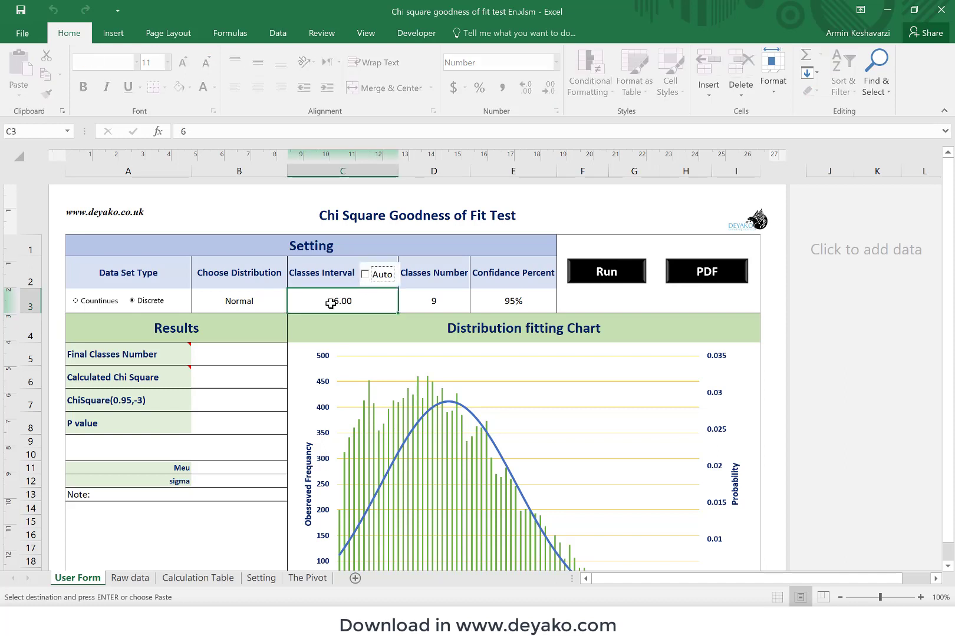
text(5)
key(Return)
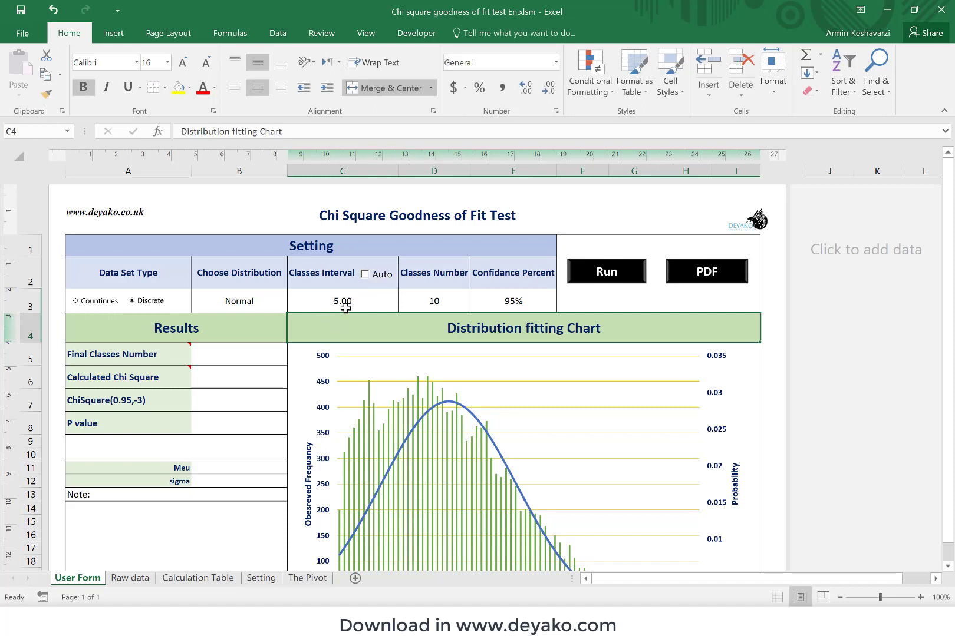
click(346, 307)
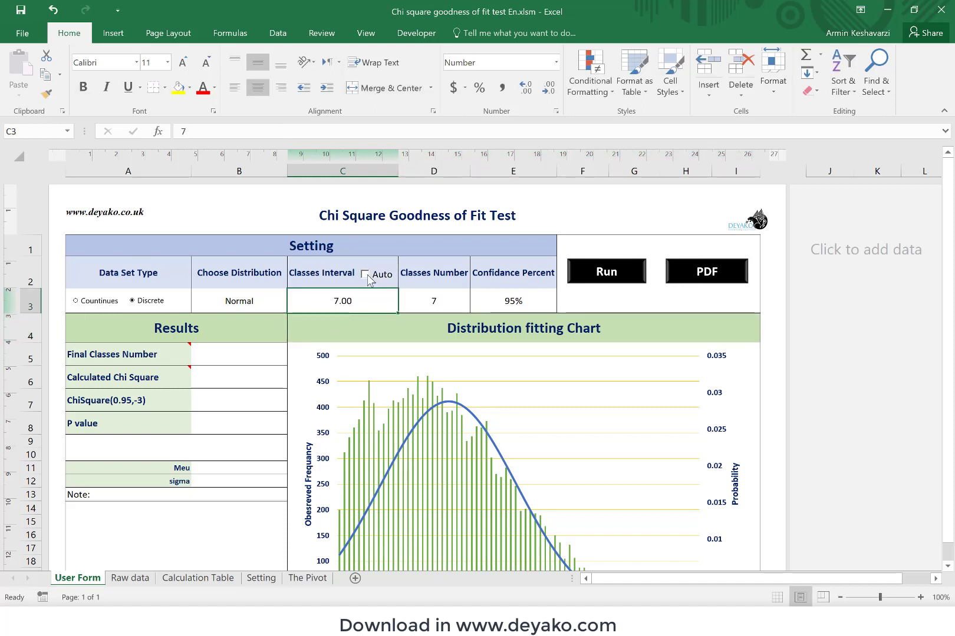
click(364, 274)
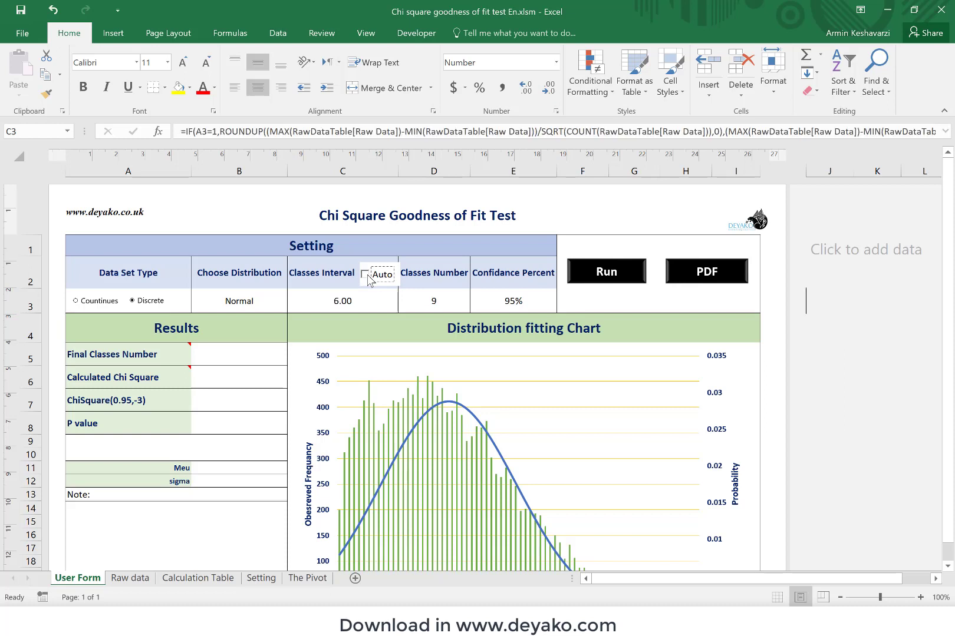
- Compare the automatic Classes Interval formula in C3 with the Classes Number formula in D3
click(342, 304)
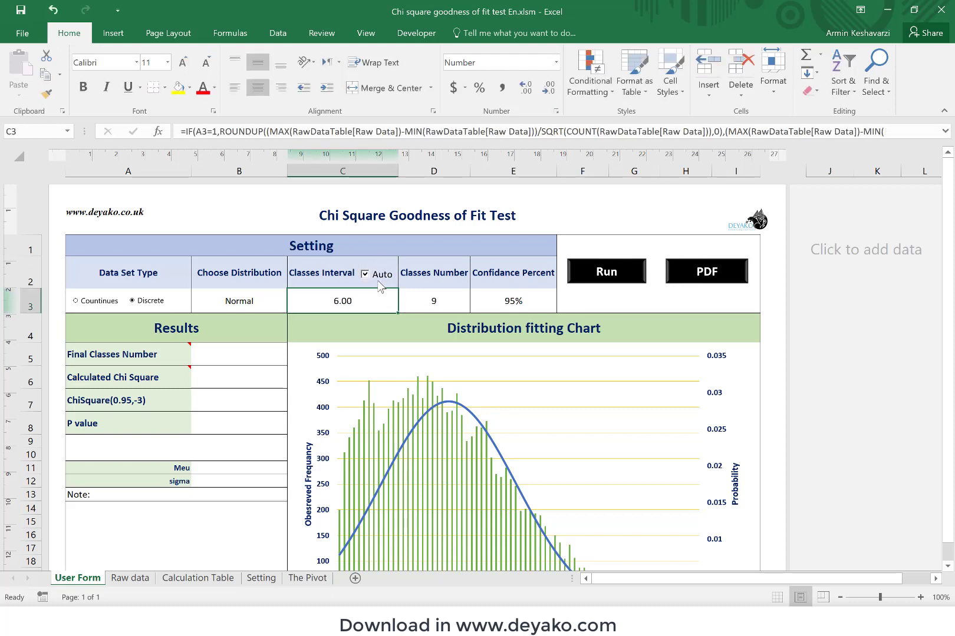
click(441, 300)
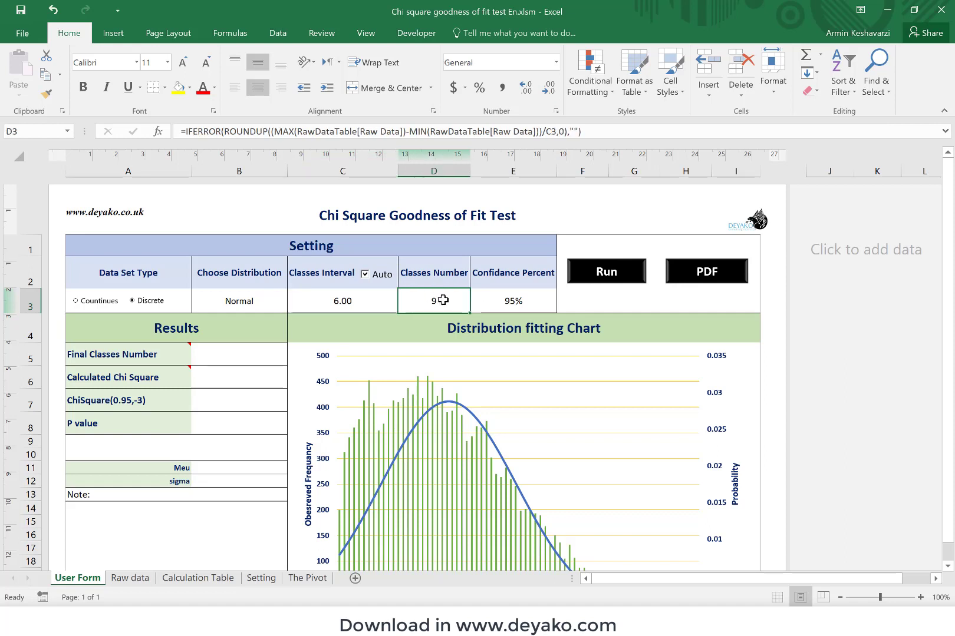
click(374, 297)
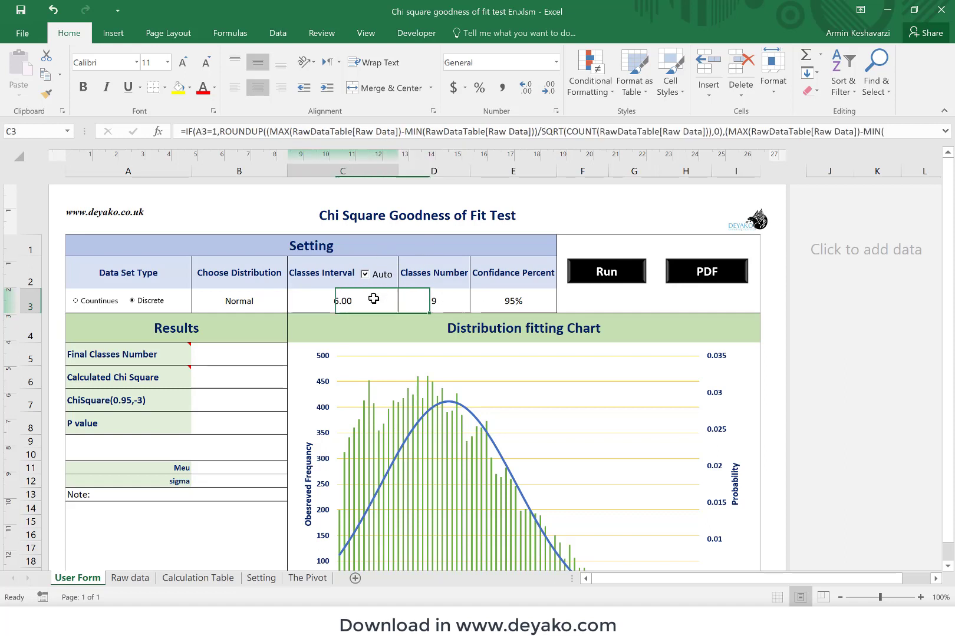
click(413, 299)
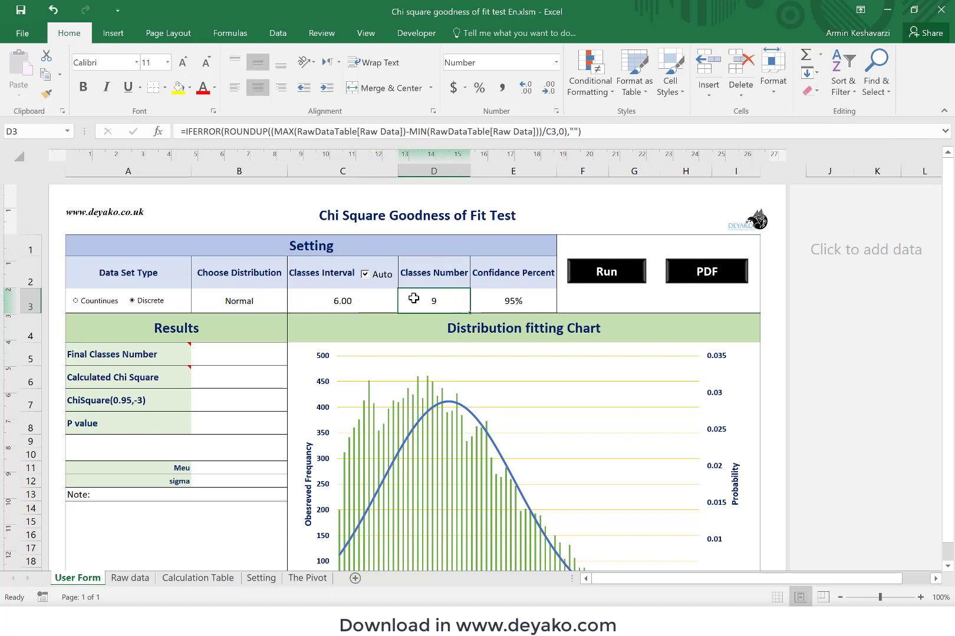
click(362, 297)
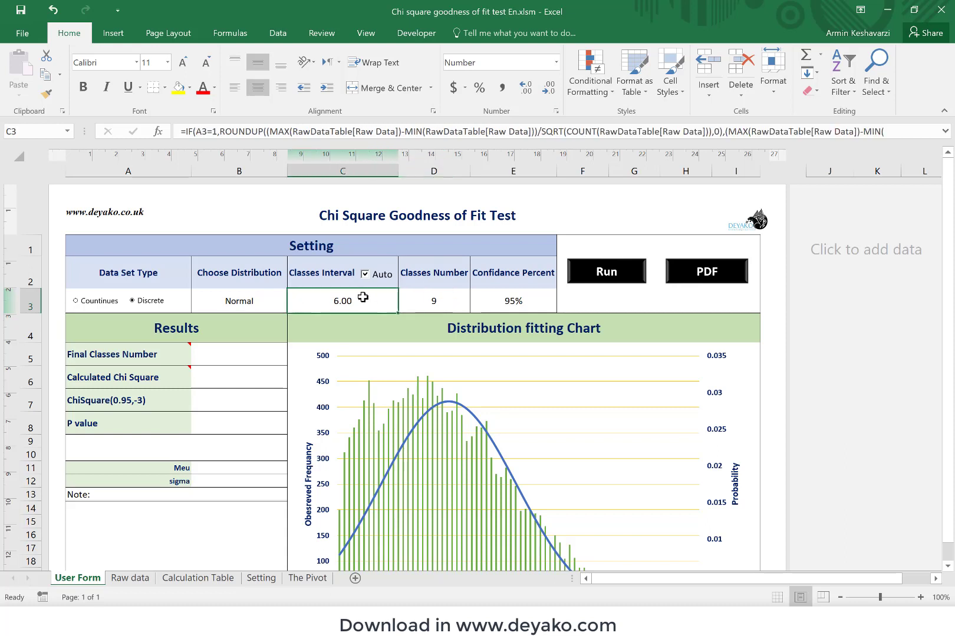
- Try a Confidence Percent of 98% in cell E3 and restore it to 95%
click(501, 301)
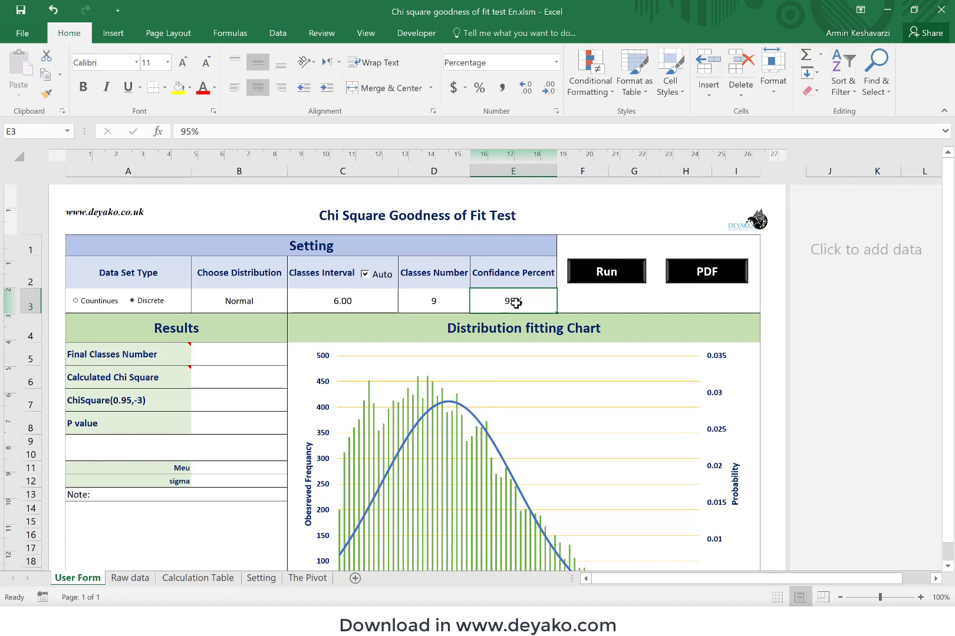
text(98)
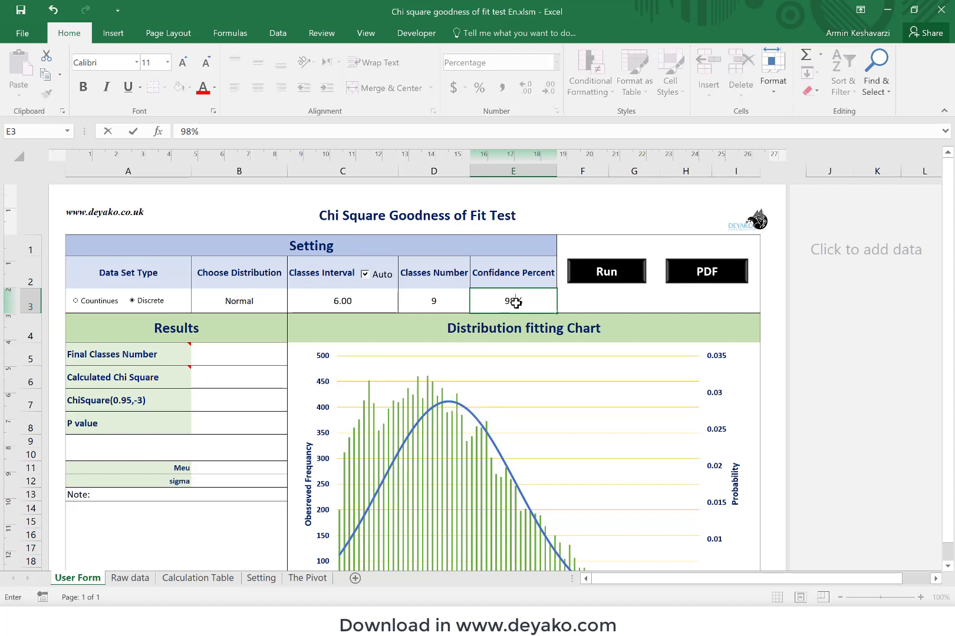
key(BackSpace)
text(0)
key(BackSpace)
text(5)
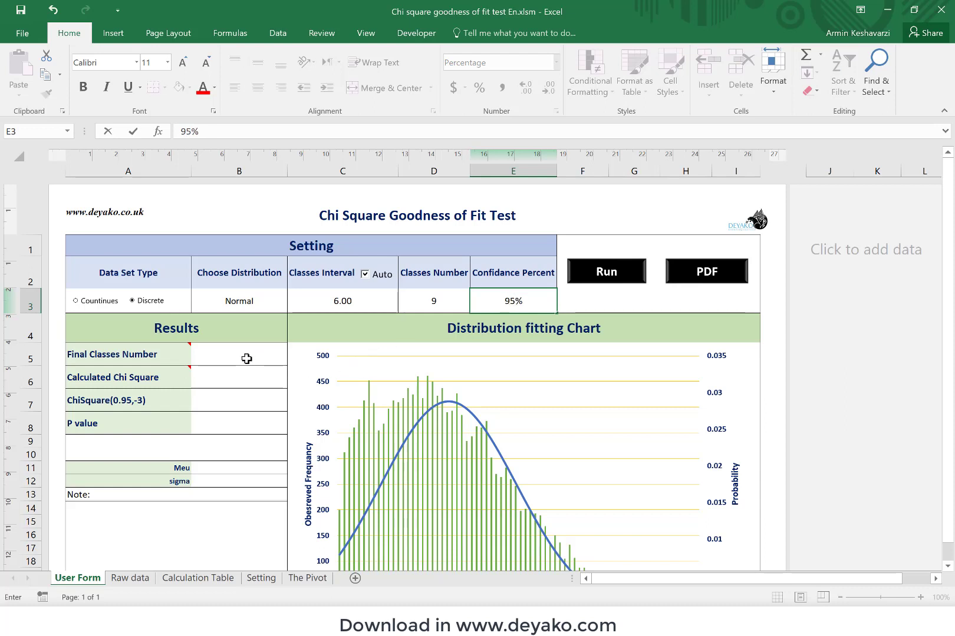
- Edit the ChiSquare label formula in cell A7 so its significance level is calculated as 1-E3, and check it against the Confidence Percent
click(161, 401)
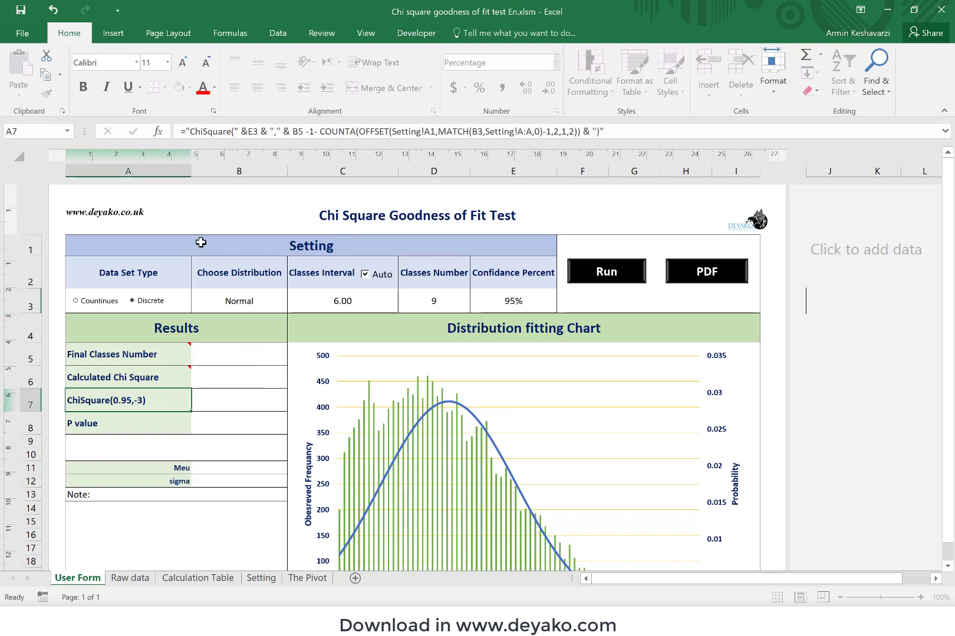
click(247, 131)
key(Return)
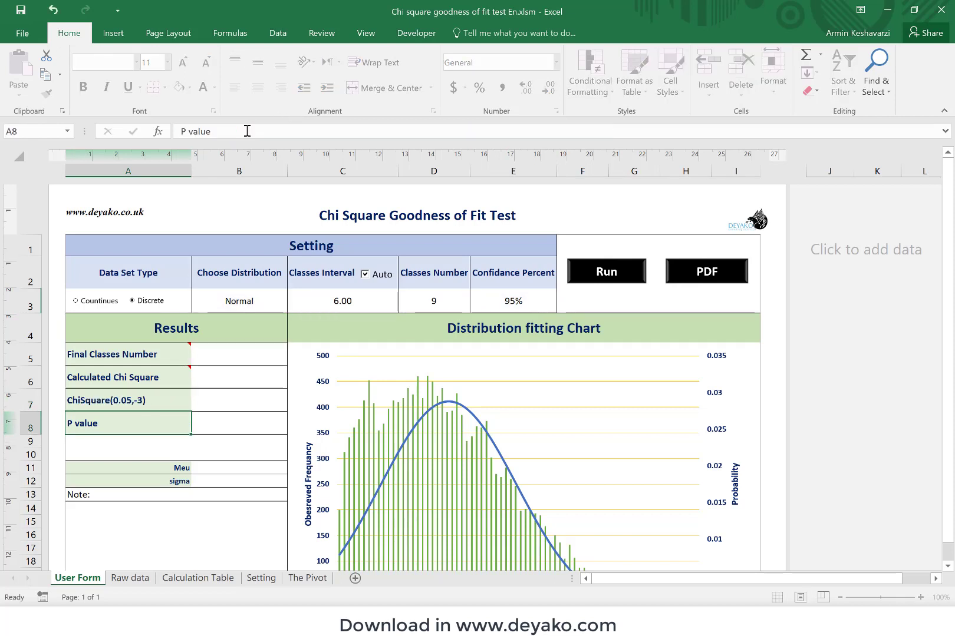
click(127, 396)
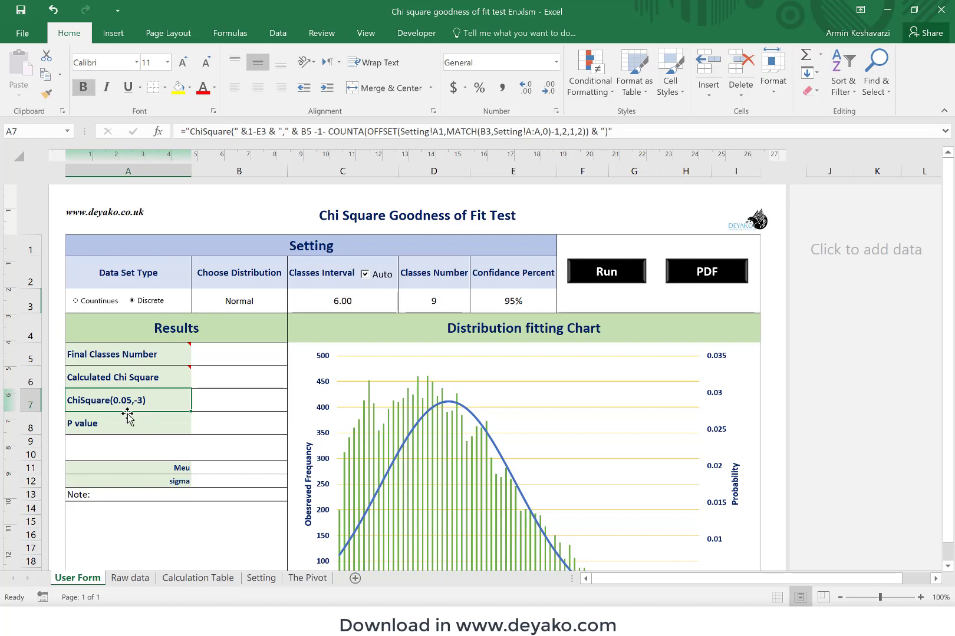
click(501, 298)
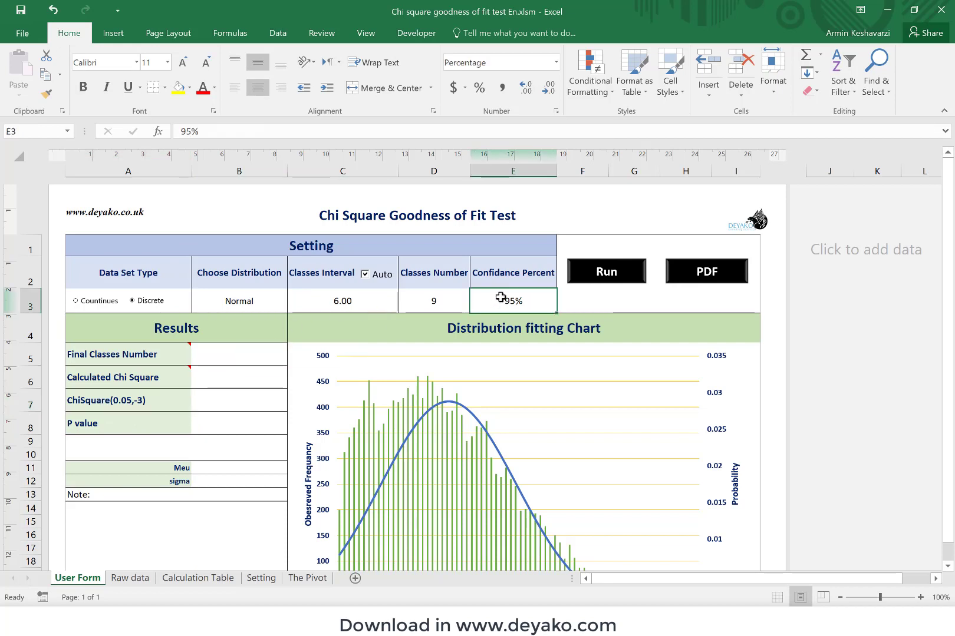
click(171, 396)
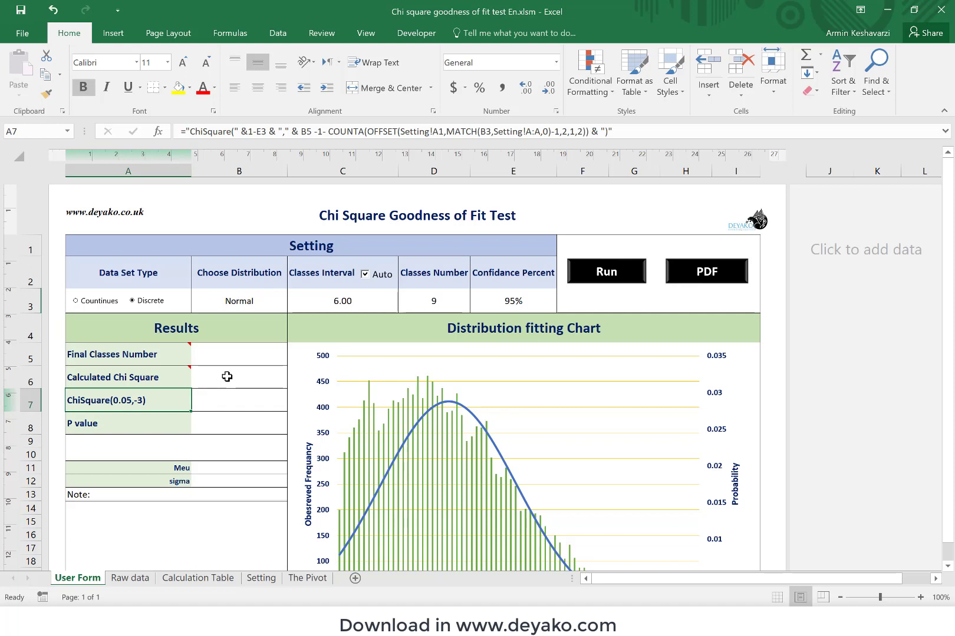
- Run the chi-square goodness of fit test with the current settings and dismiss the completion message
click(515, 297)
click(605, 273)
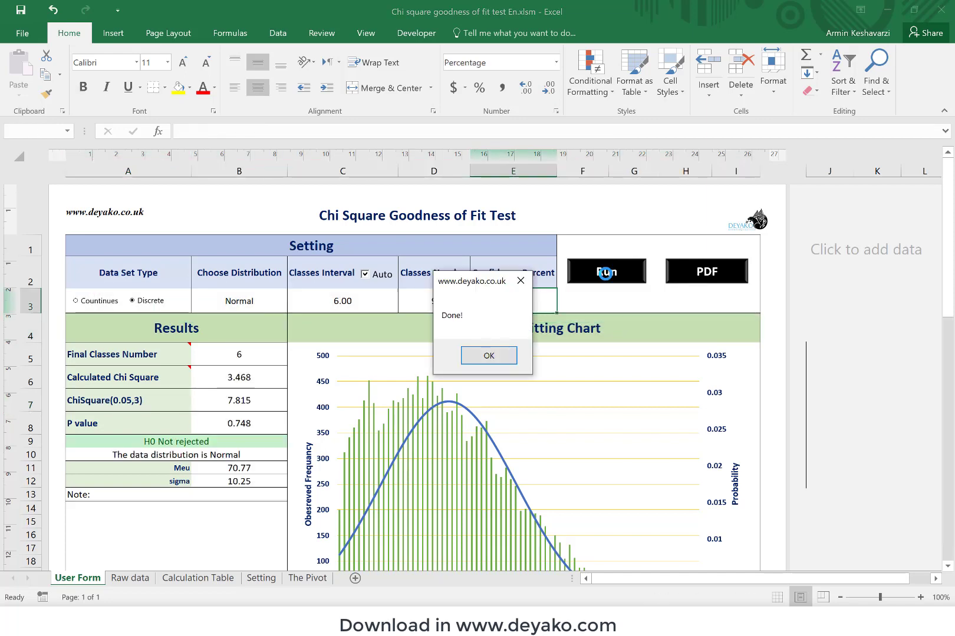
click(489, 356)
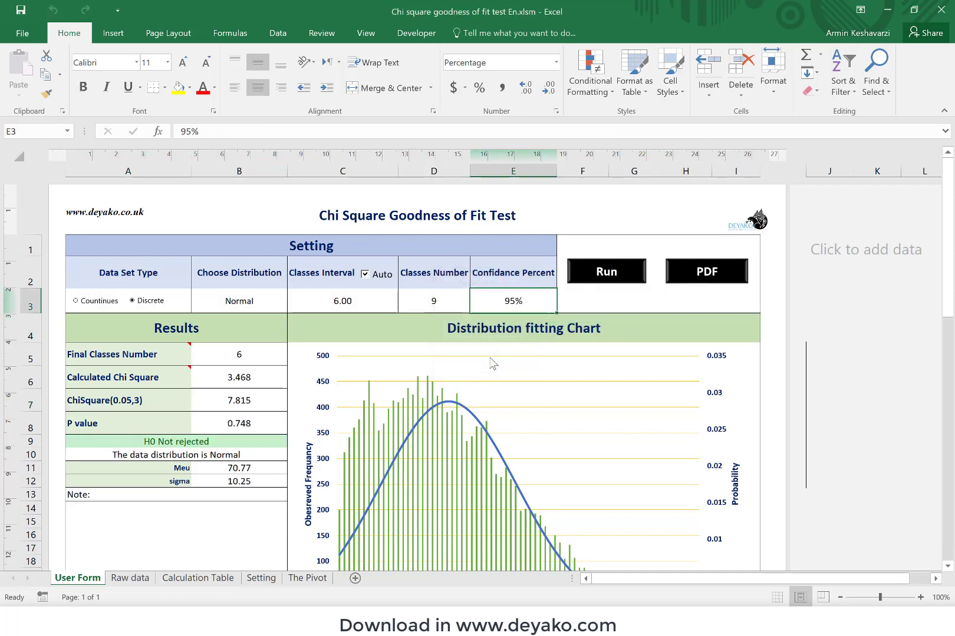
- Examine the Distribution fitting Chart and the Final Classes Number in the test results
scroll(250, 442, down, 2)
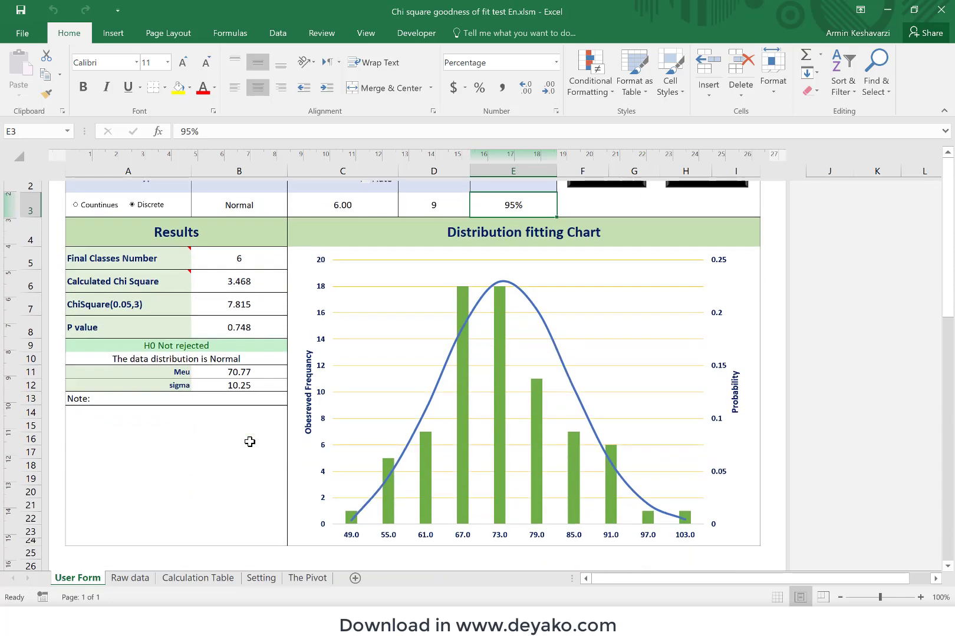
scroll(250, 442, down, 1)
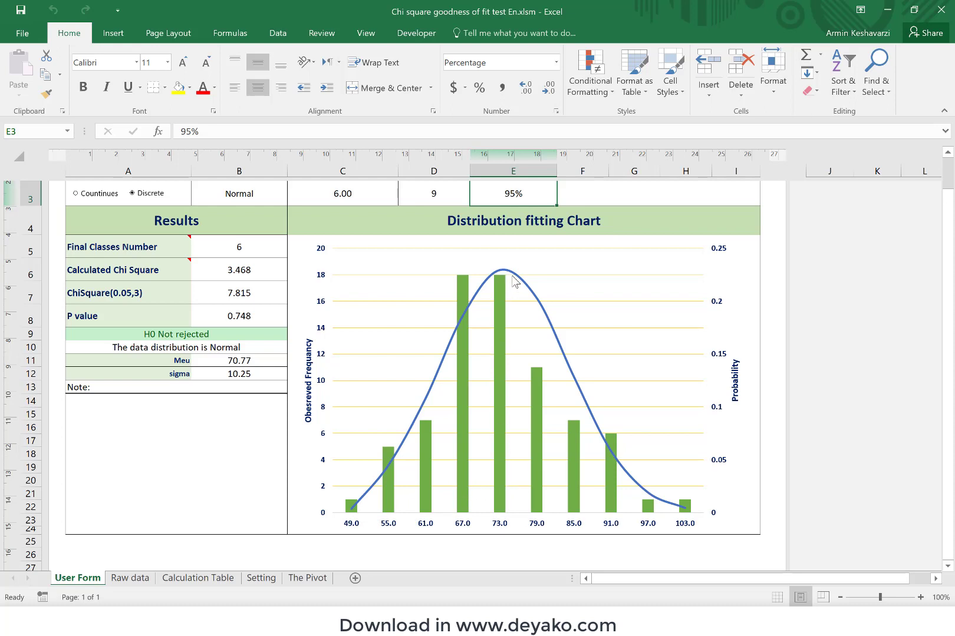
scroll(252, 334, up, 1)
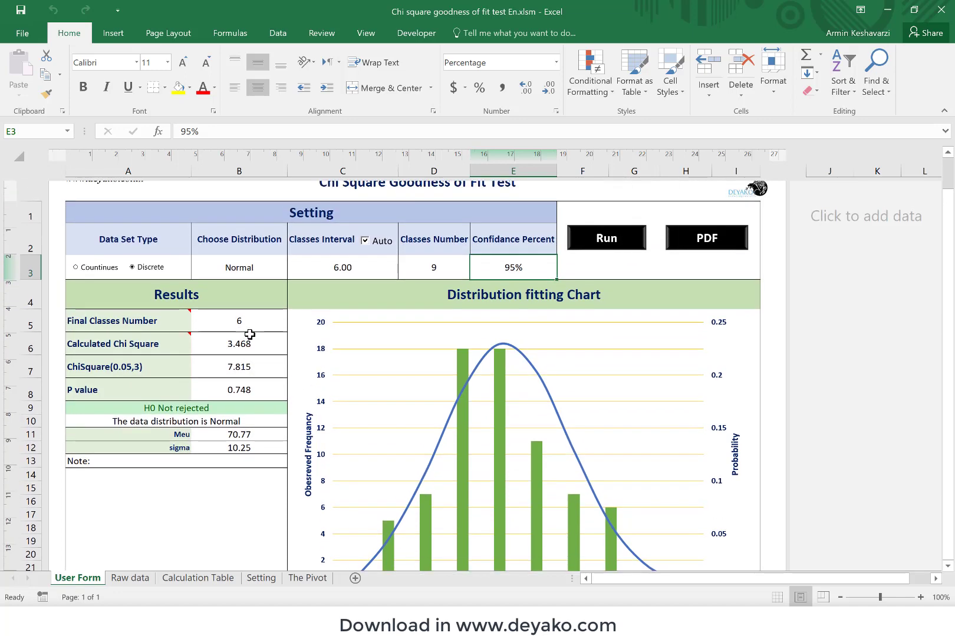
scroll(348, 445, down, 1)
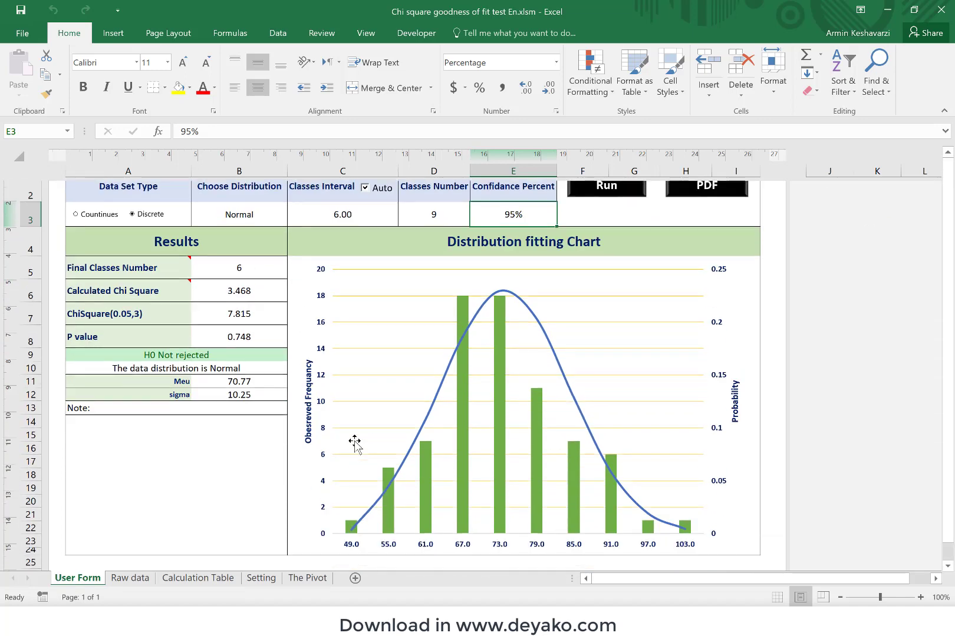
scroll(354, 492, up, 1)
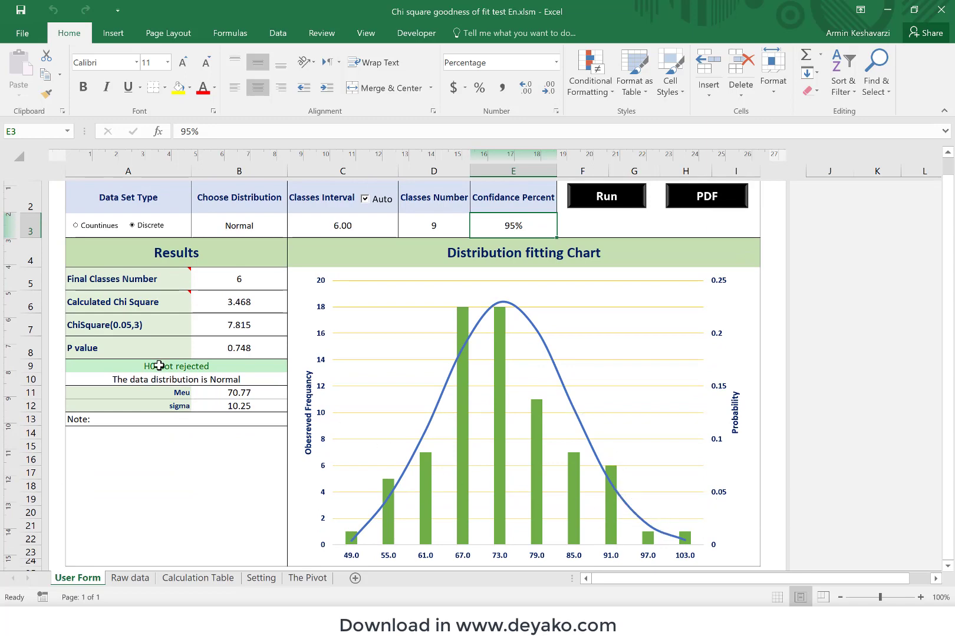
click(228, 286)
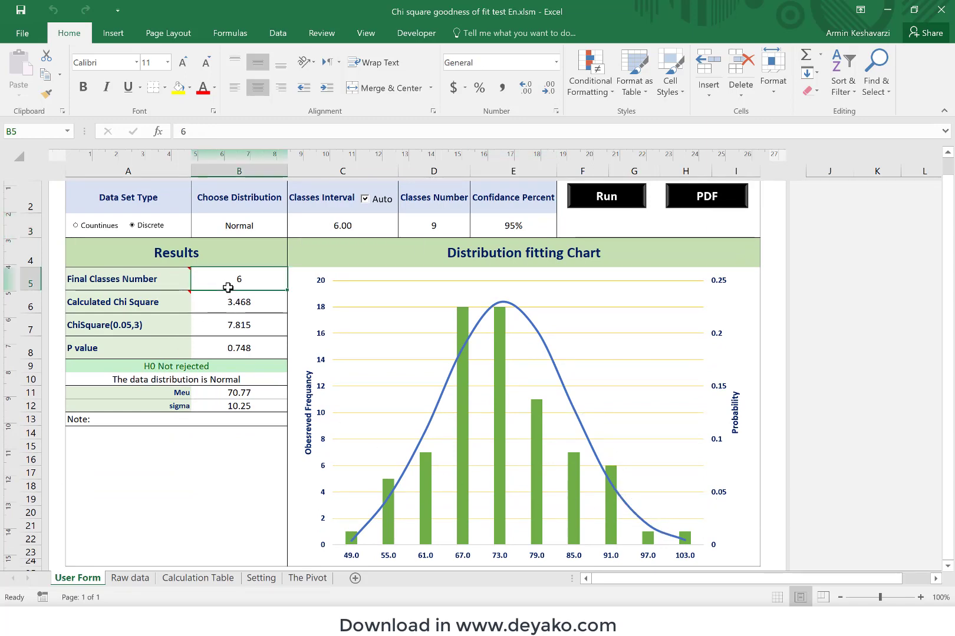
scroll(228, 287, up, 1)
scroll(228, 288, up, 1)
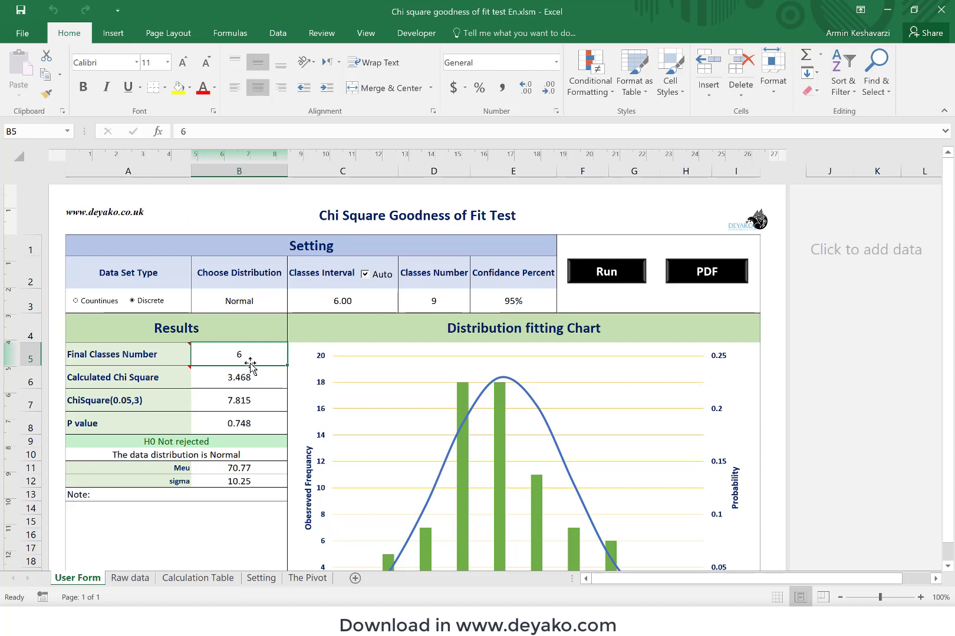
- Compare the calculated chi-square in B6 with the critical value in B7, and inspect the H0 conclusion formula in A9
click(241, 380)
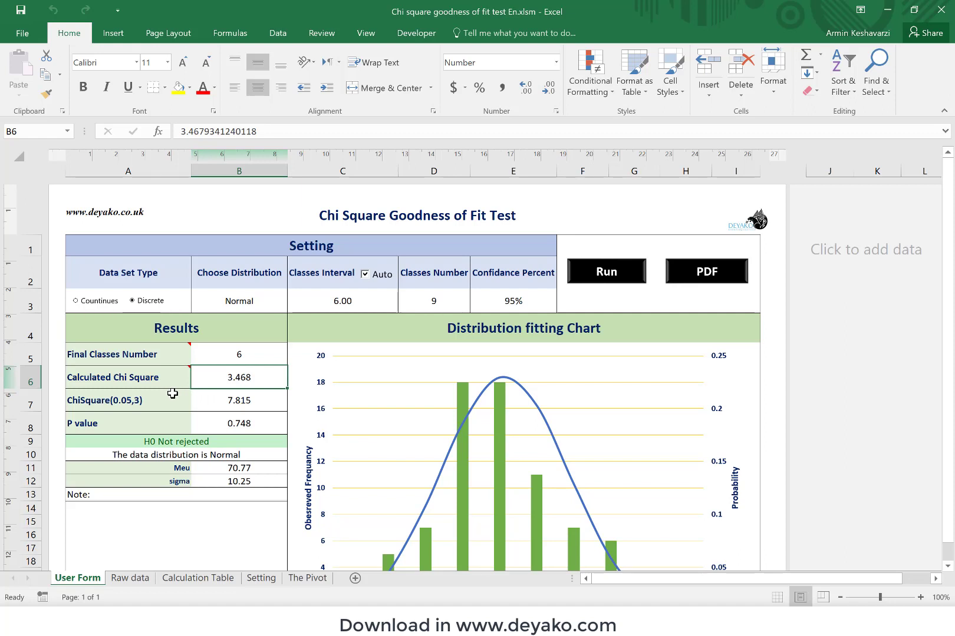
mouse_move(144, 377)
click(232, 405)
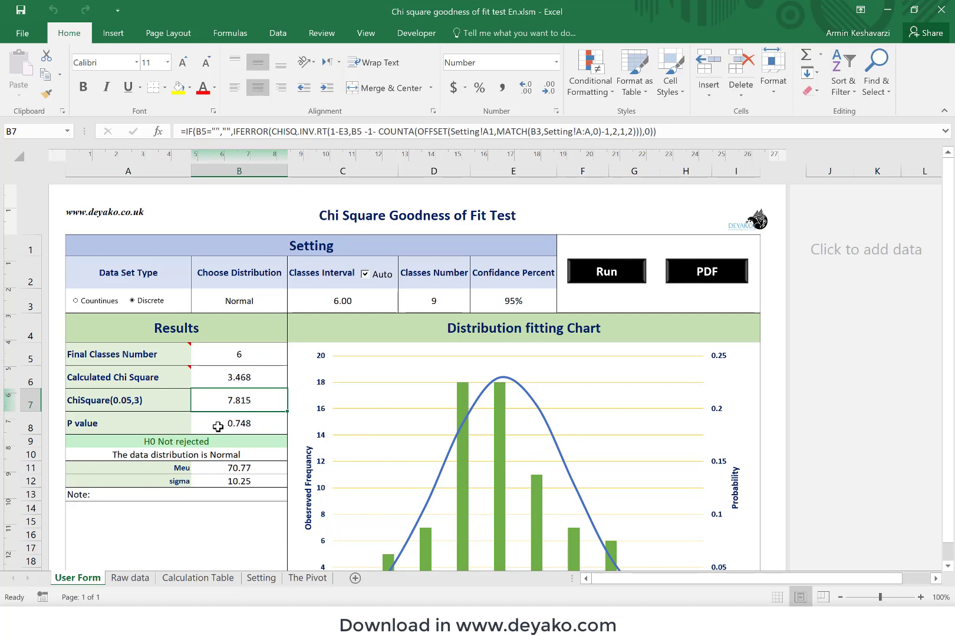
click(235, 380)
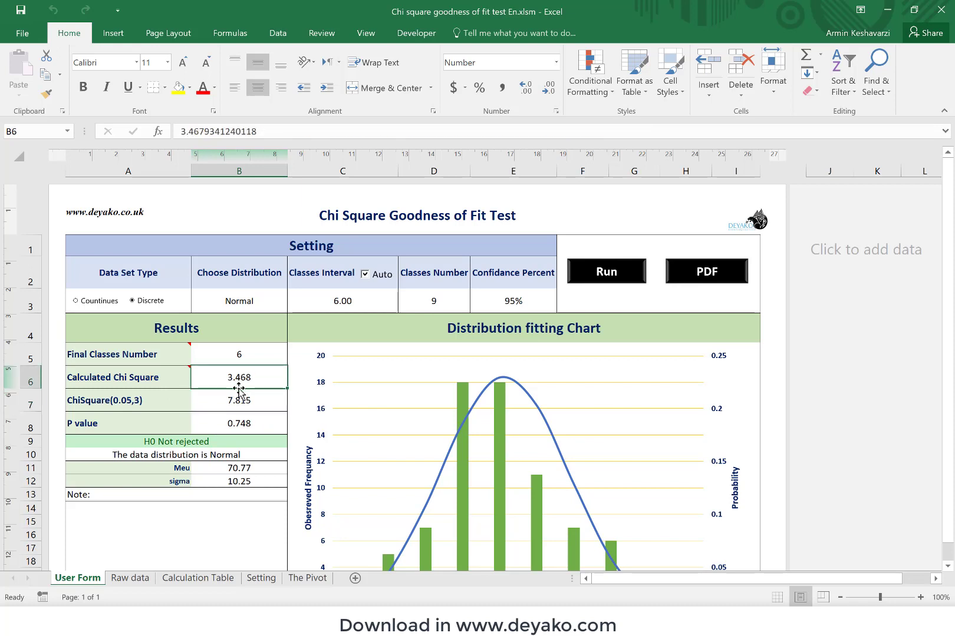
click(235, 397)
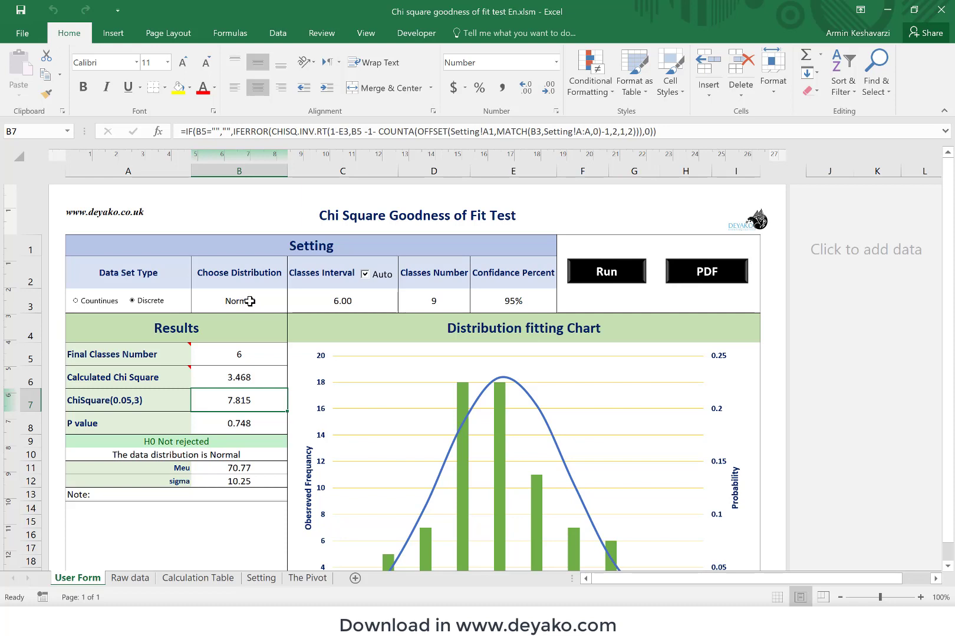
click(251, 369)
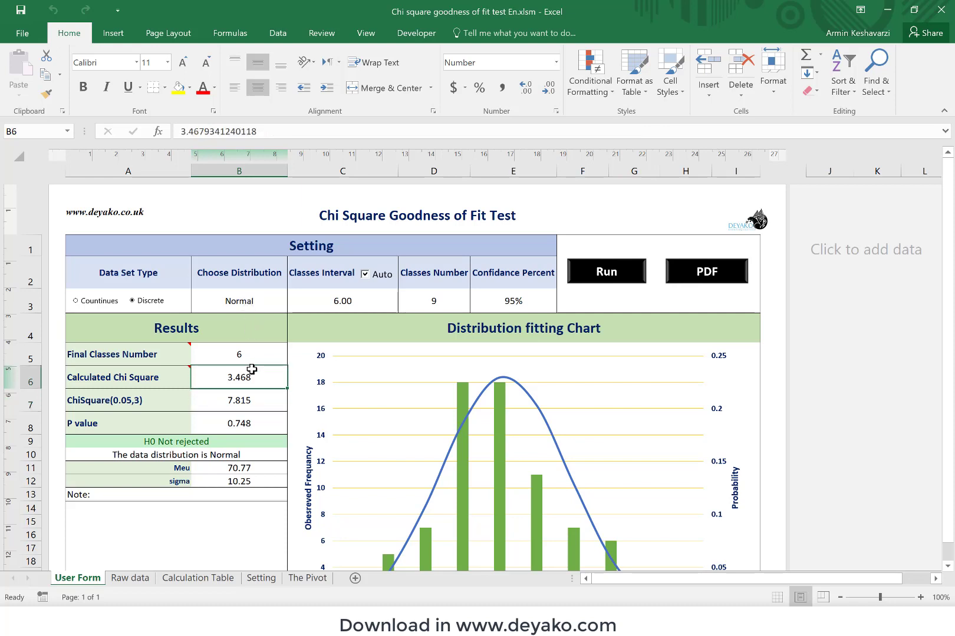
click(249, 399)
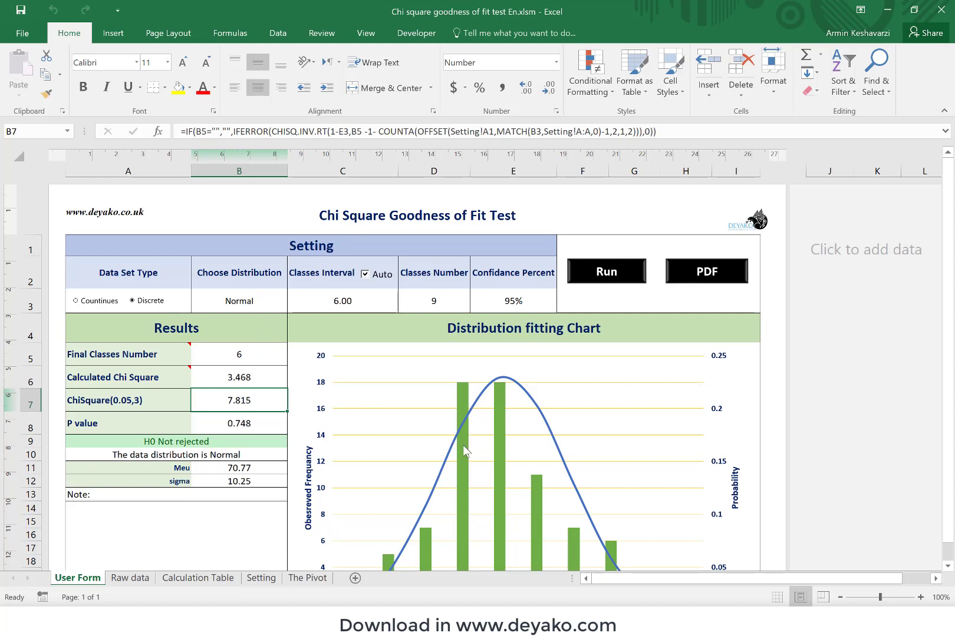
click(204, 443)
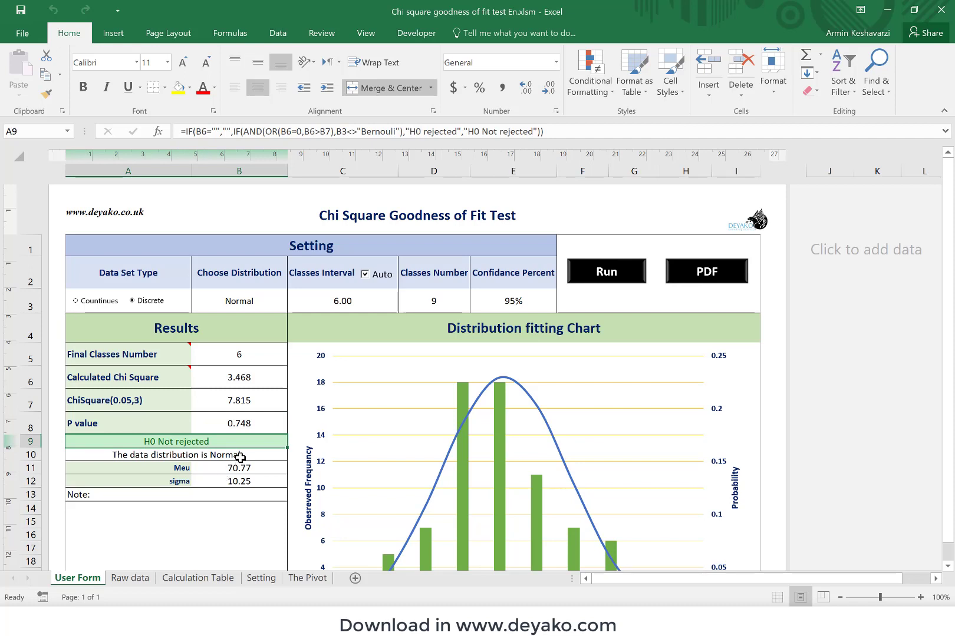
- Check the distribution conclusion formula in A10 and the Meu and sigma estimates in B11:B12
click(240, 457)
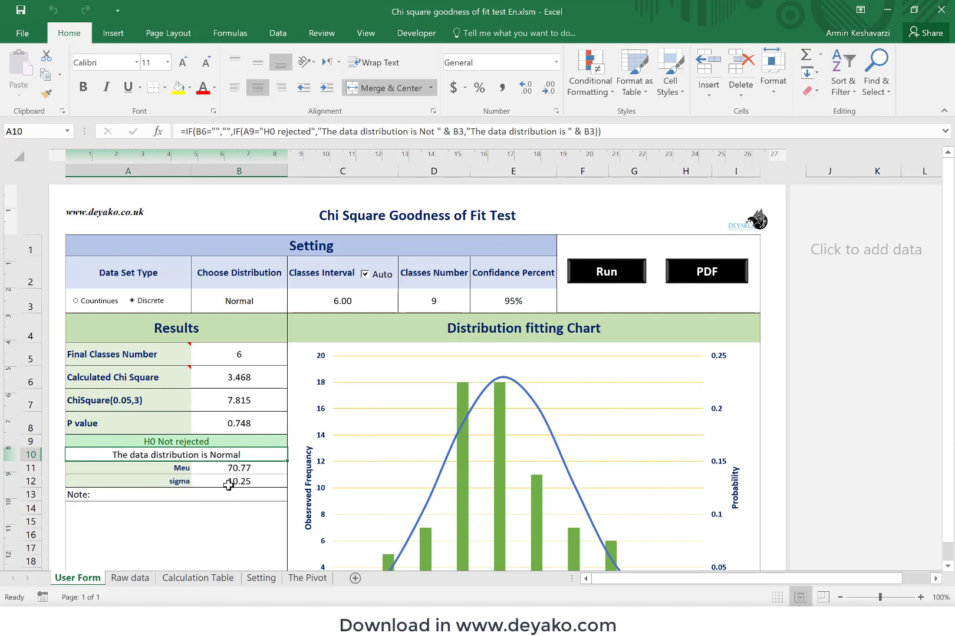
drag(227, 481, 230, 471)
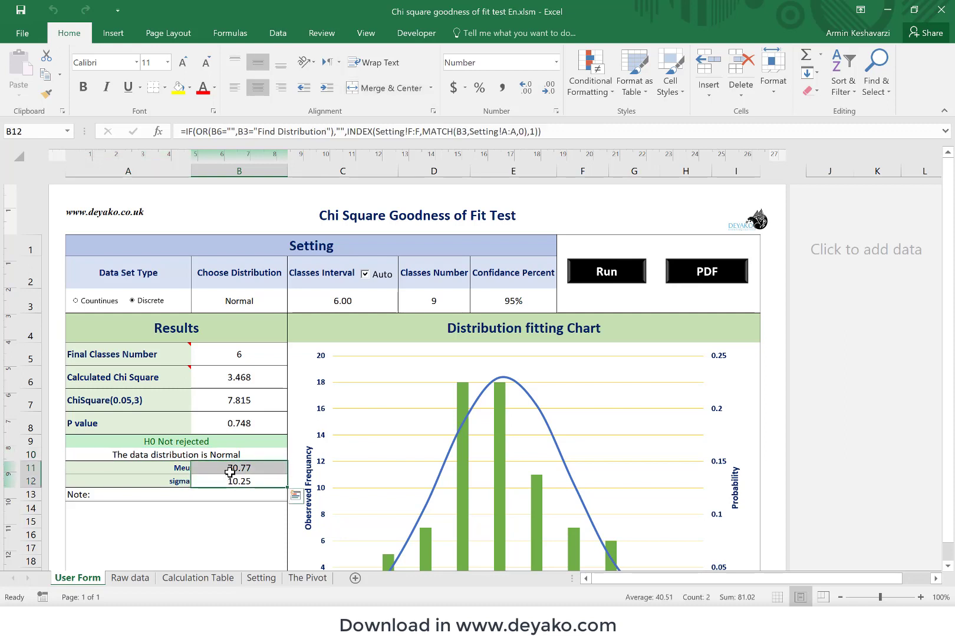
- Examine the Observed frequency, Probability and Expected Frequency columns in the Calculation Table sheet
click(177, 581)
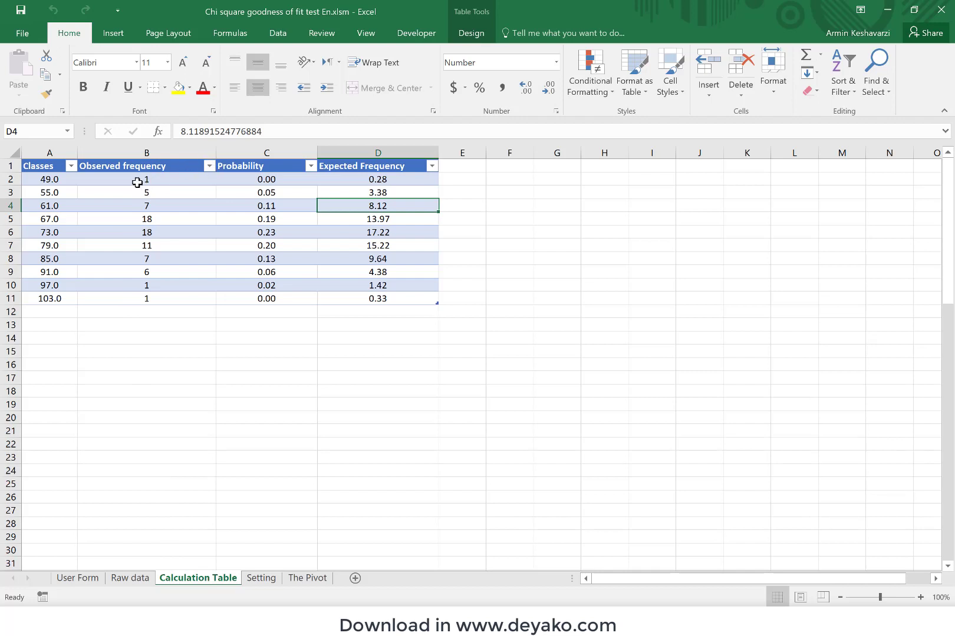
drag(136, 183, 144, 283)
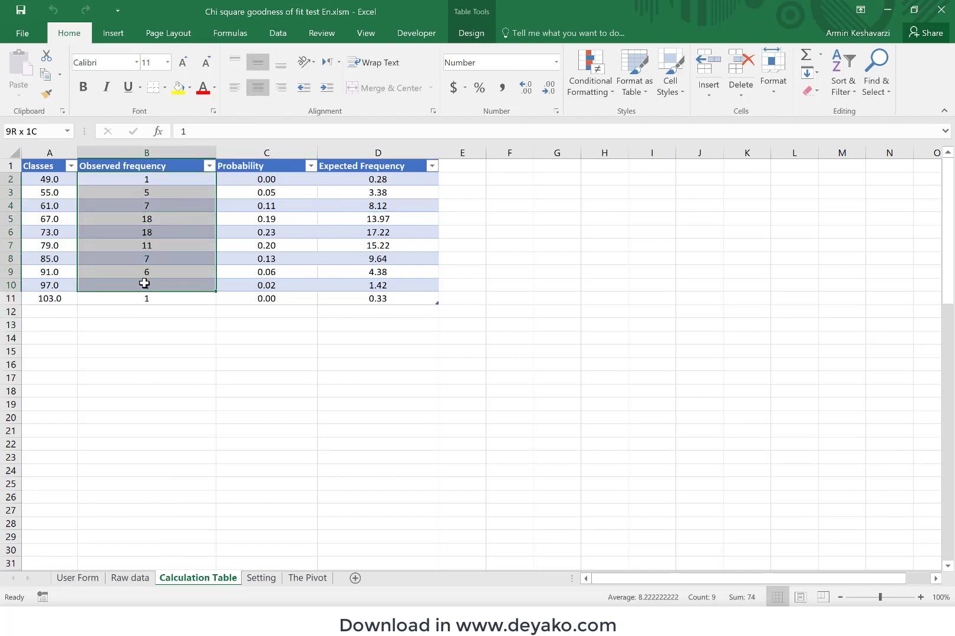
click(144, 283)
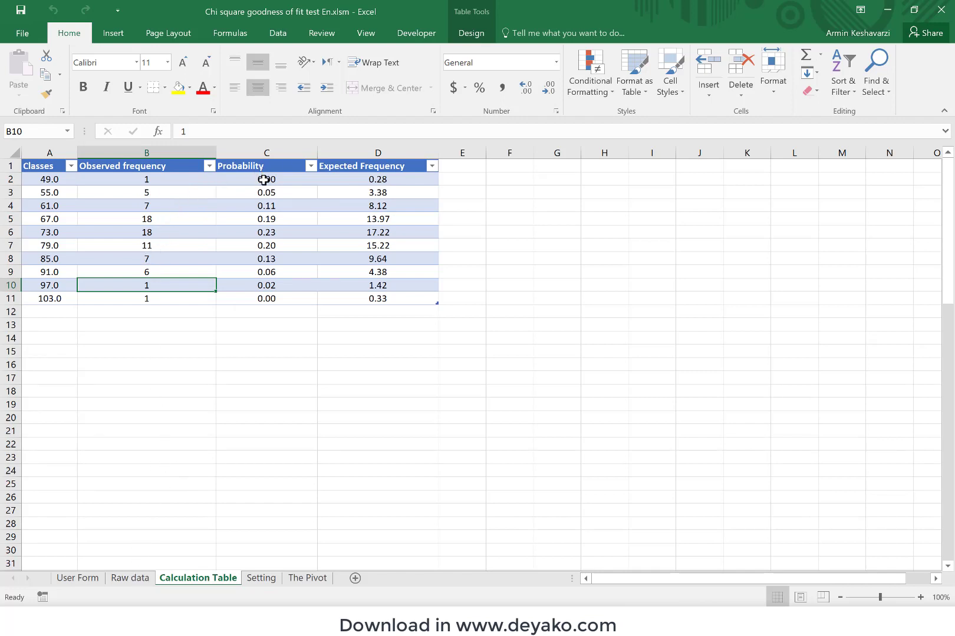
drag(263, 180, 257, 297)
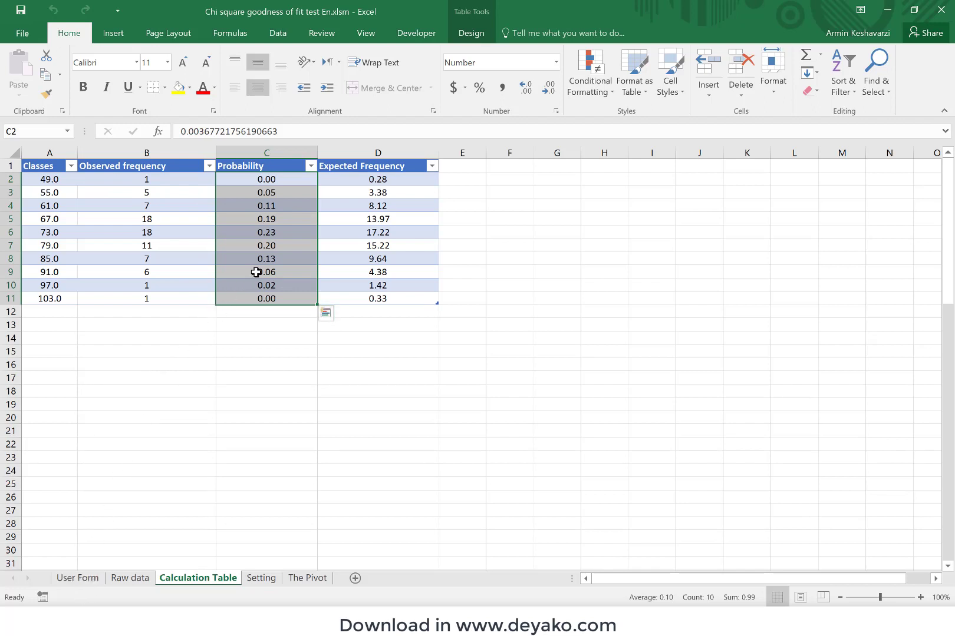
drag(353, 179, 354, 298)
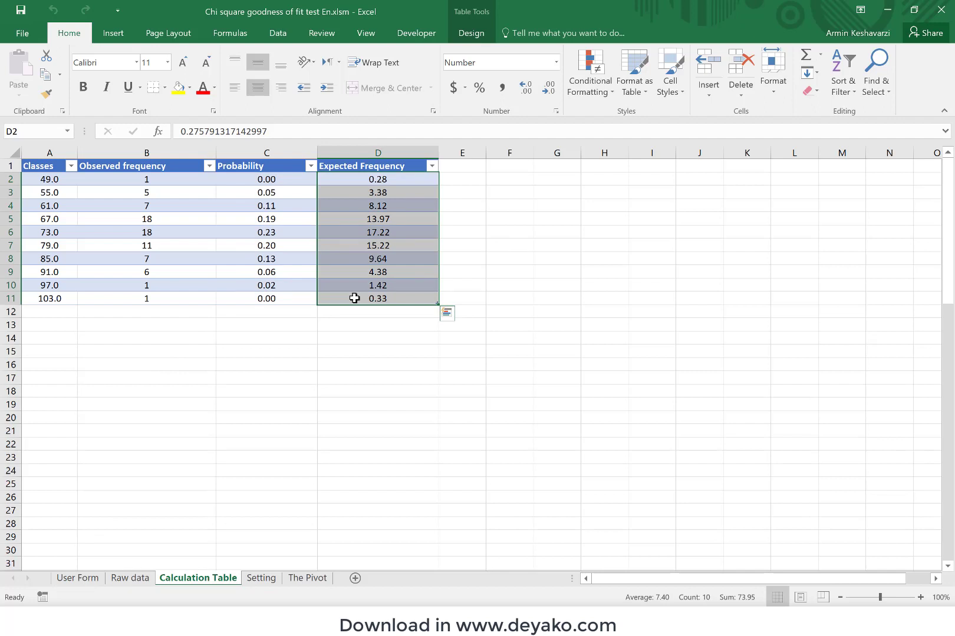
click(382, 203)
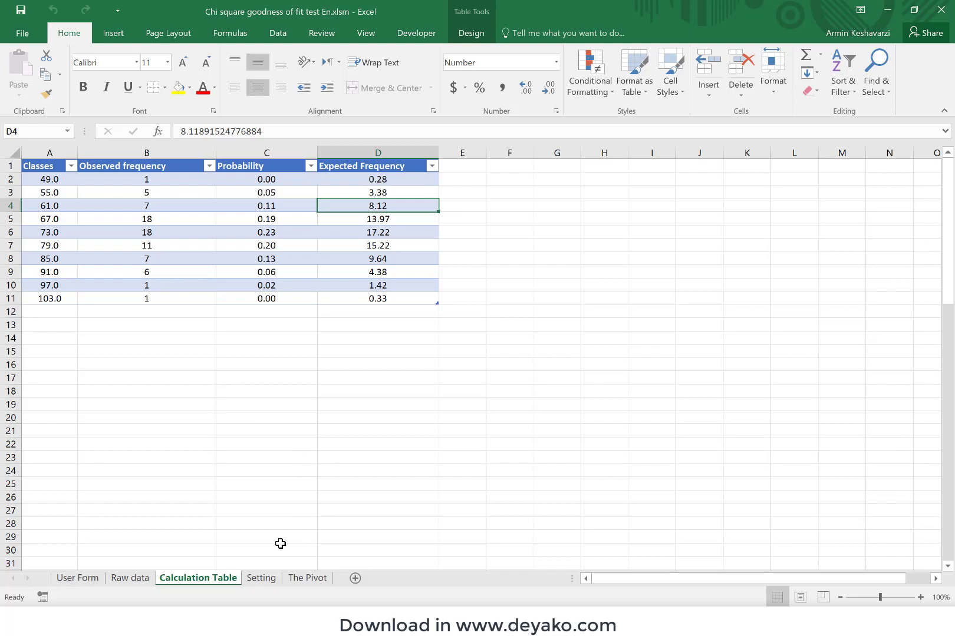
- Add a distribution named AA in row 16 of the Setting sheet's list, filling its type down from above as Continuous
click(262, 579)
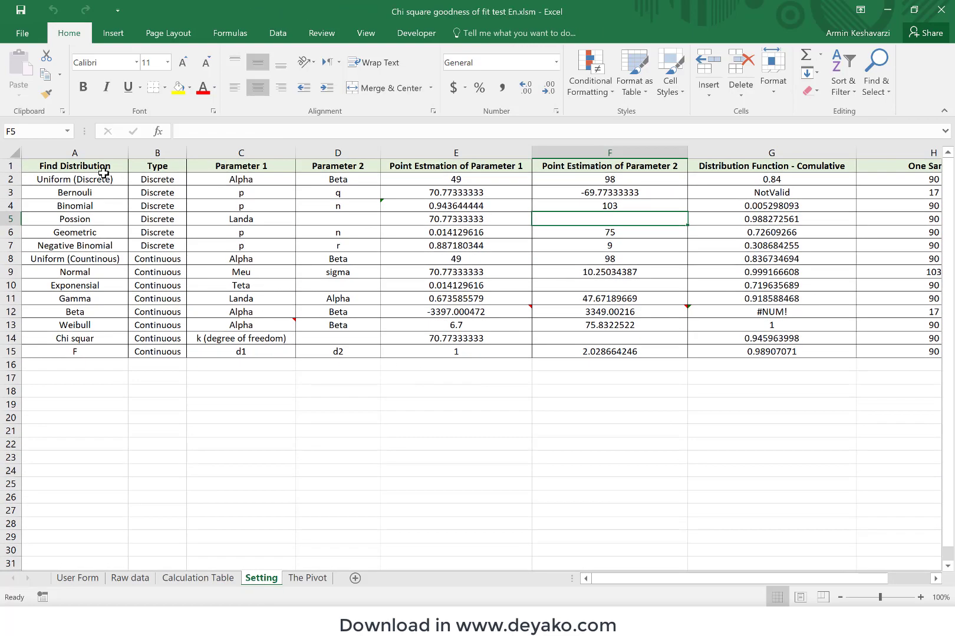
drag(100, 179, 75, 339)
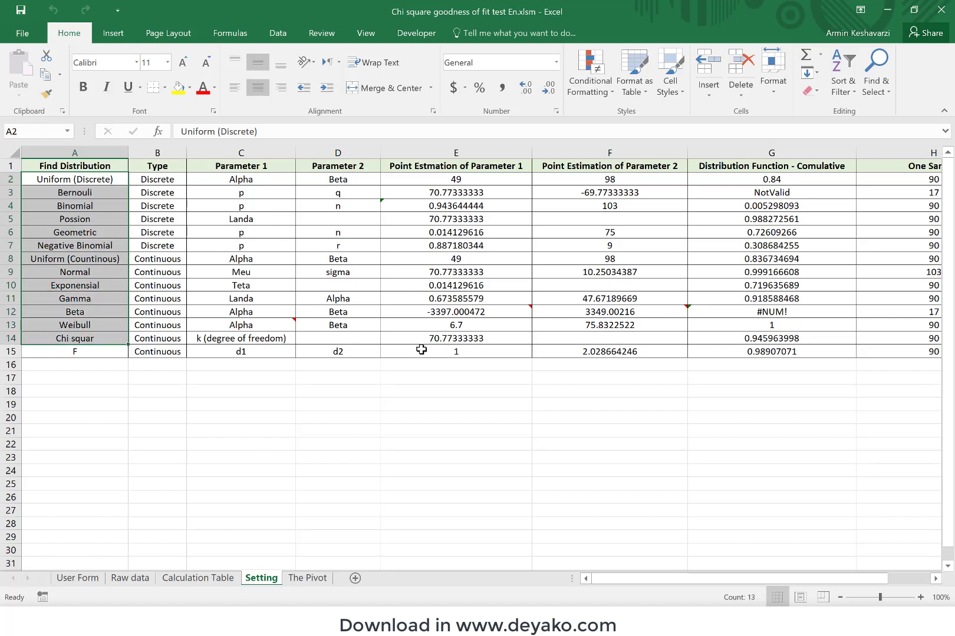
click(82, 365)
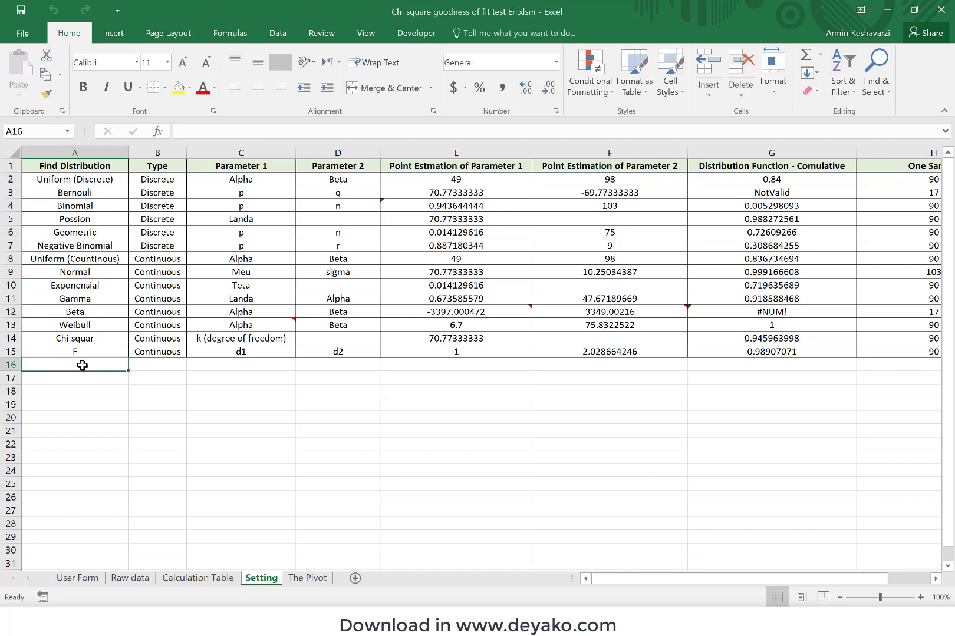
text(AA)
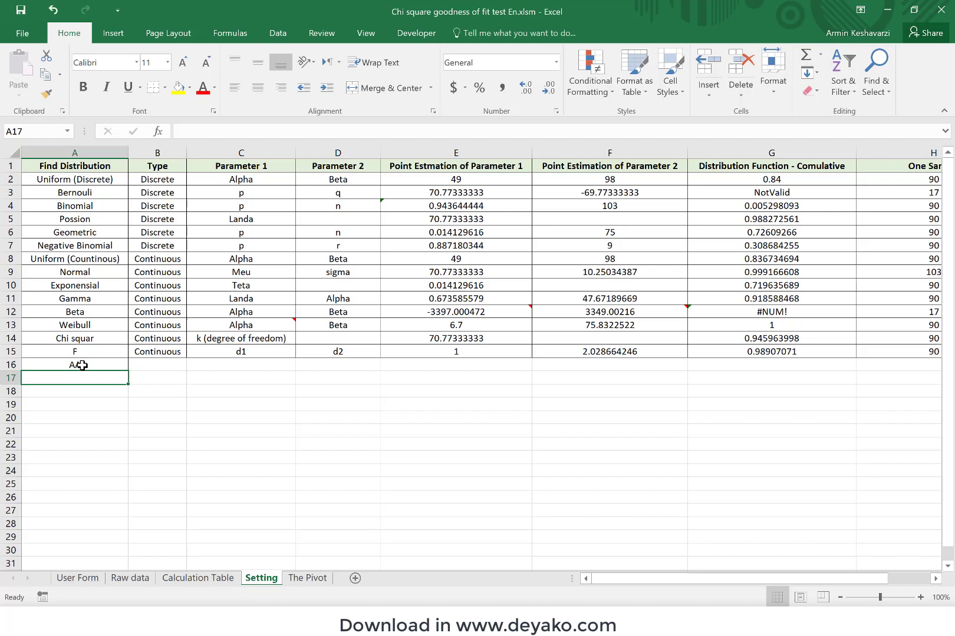
click(173, 361)
key(ctrl+d)
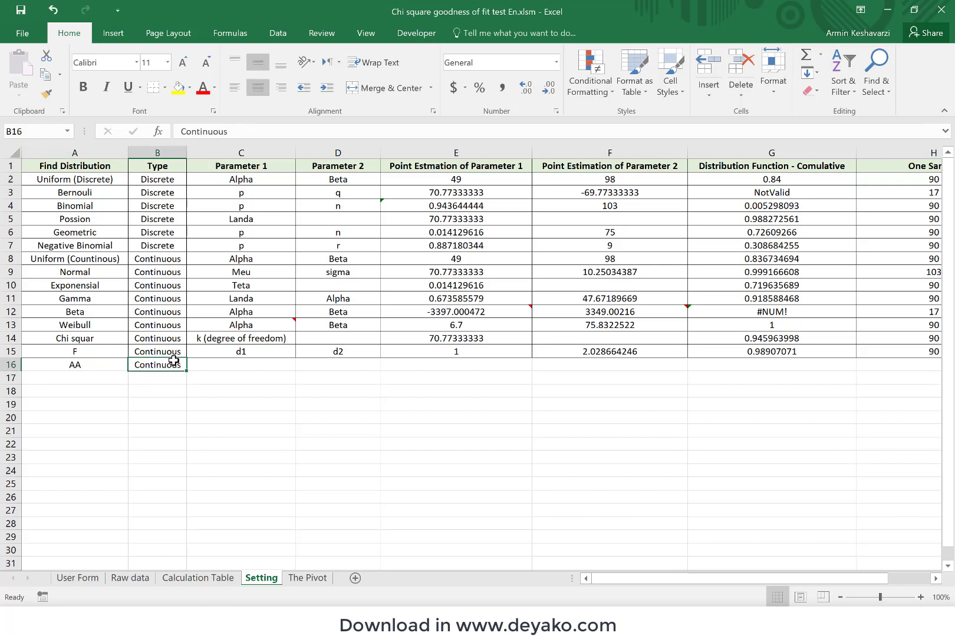
key(Tab)
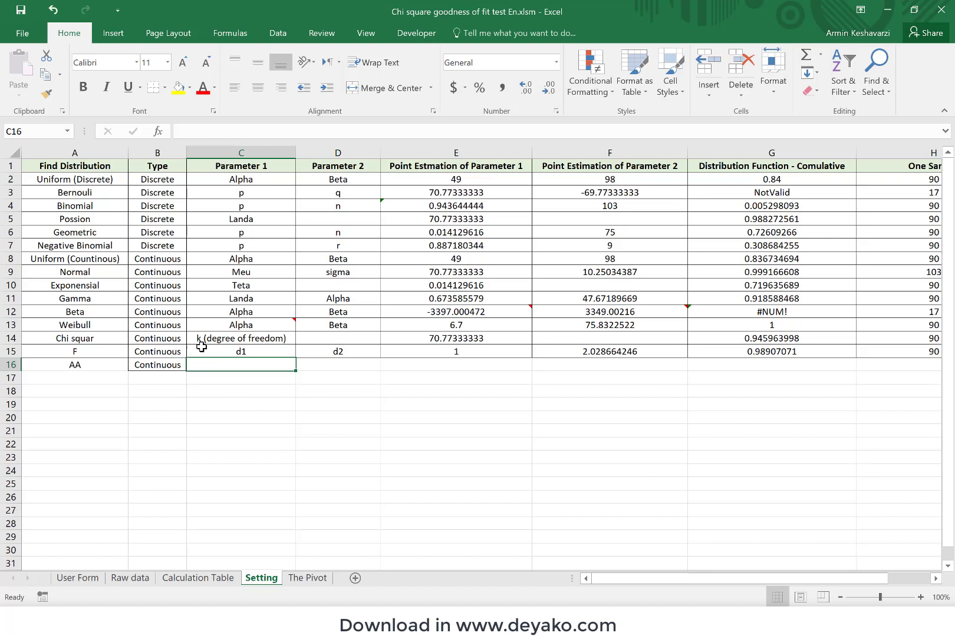
- Examine how Parameter 1 and Parameter 2 are named for the F, Weibull and Possion distributions, including the Weibull Alpha comment
click(236, 352)
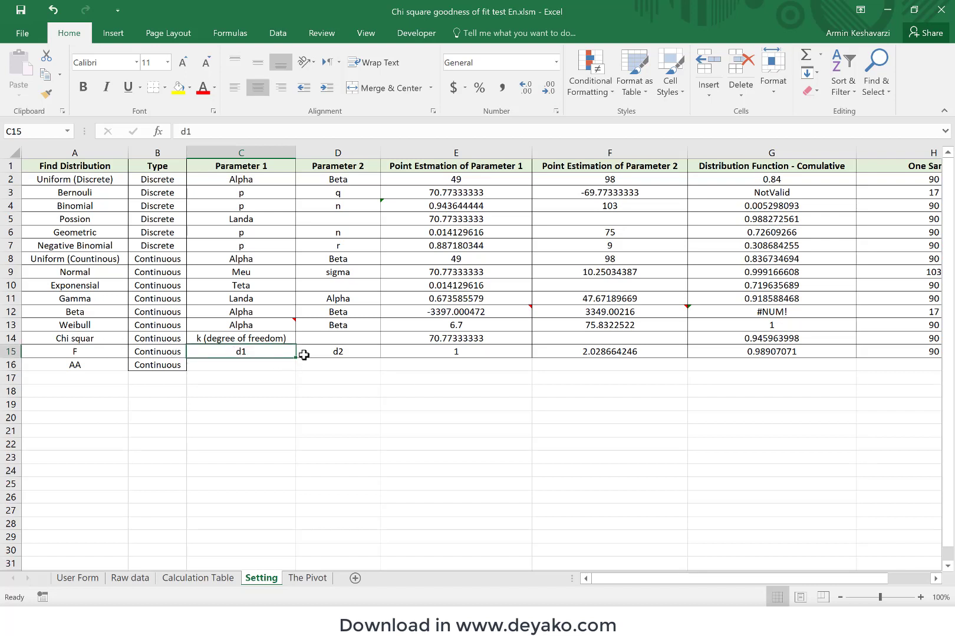
click(323, 352)
click(283, 366)
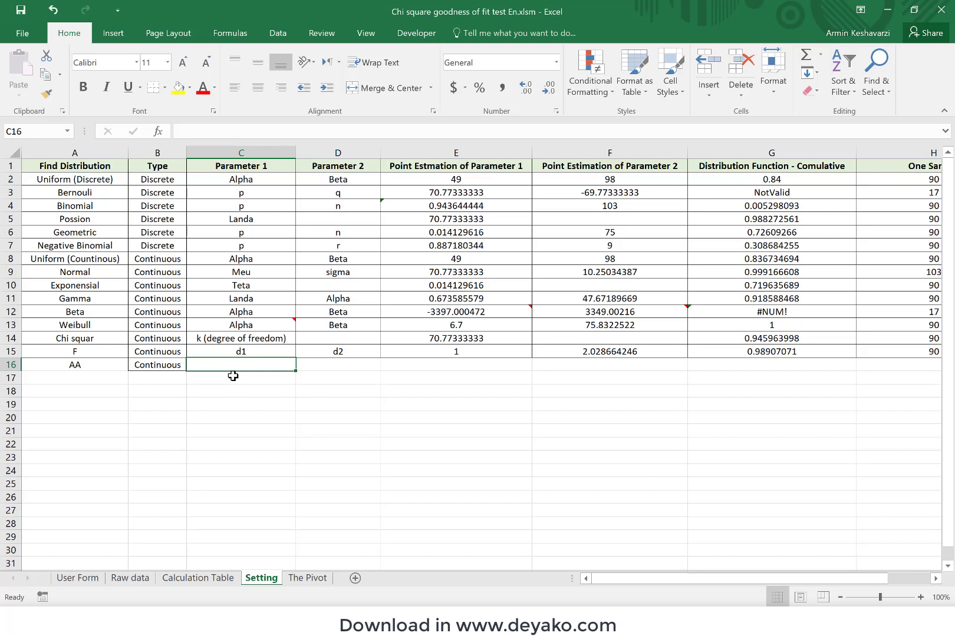
click(71, 326)
click(221, 327)
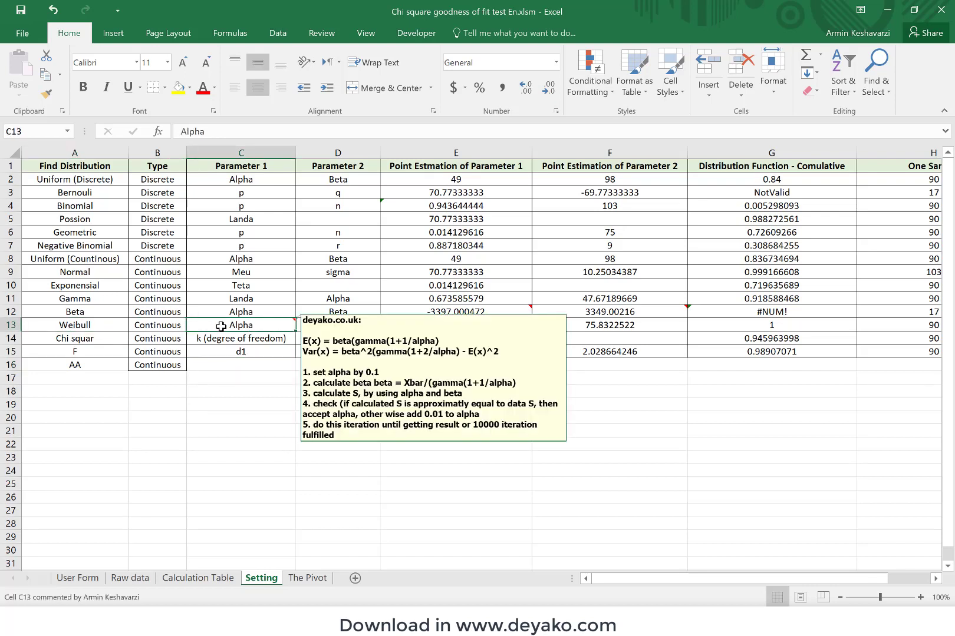
click(236, 364)
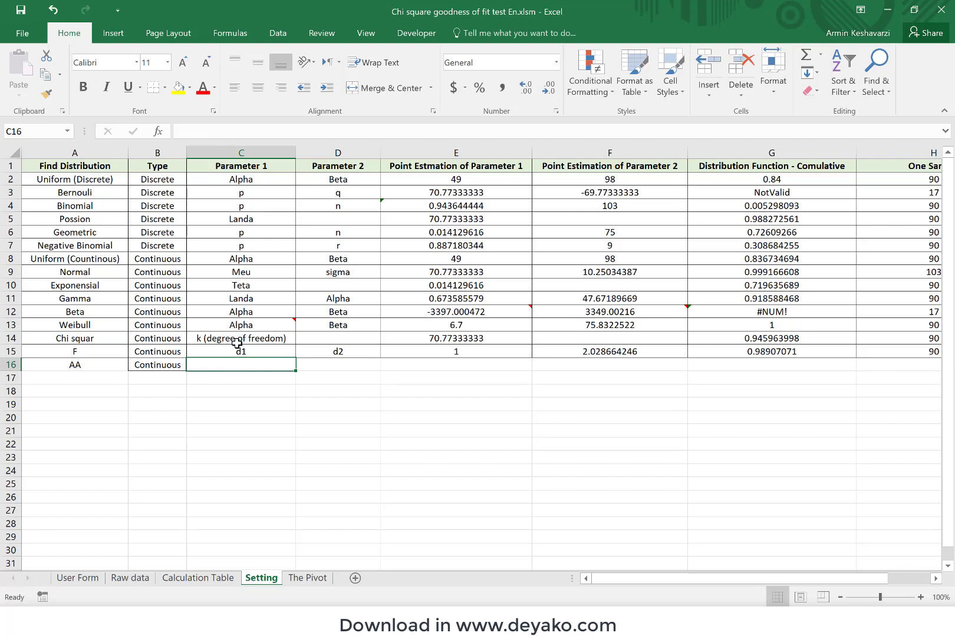
click(104, 218)
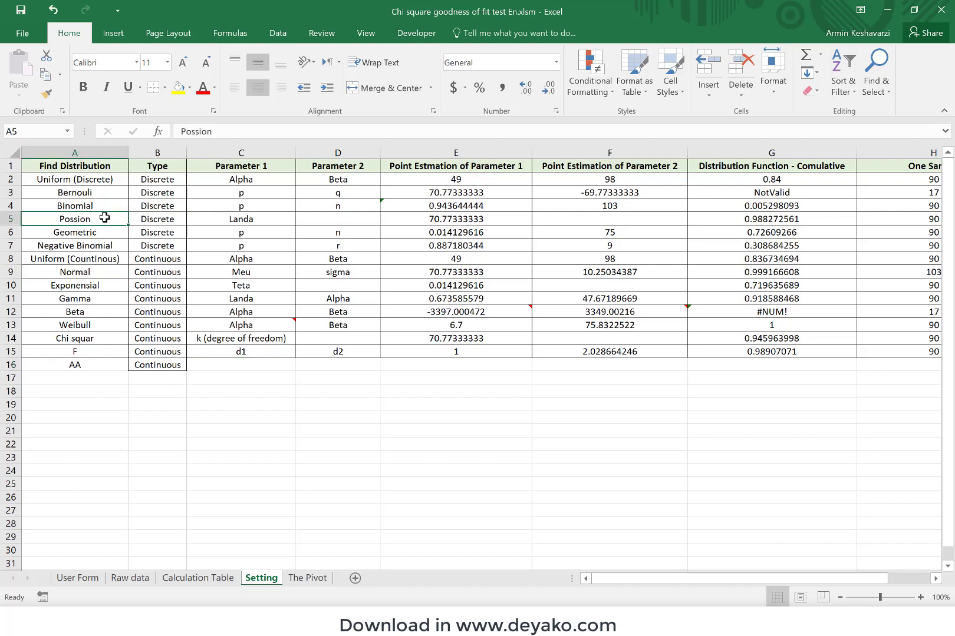
click(255, 217)
click(315, 219)
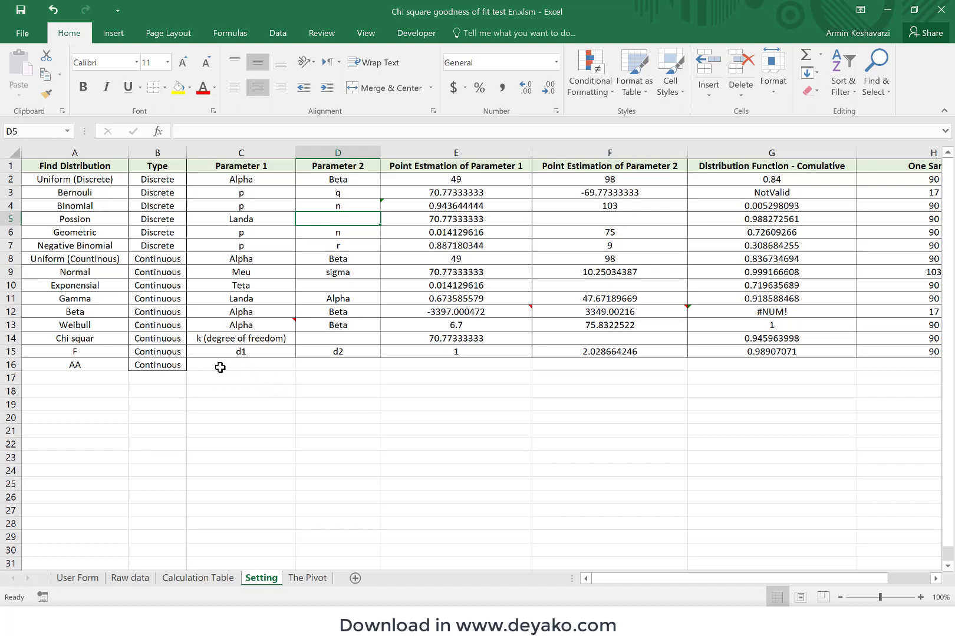
- Examine the Parameter 1 point estimation formulas in E2:E15, including the Possion one in E5
click(408, 362)
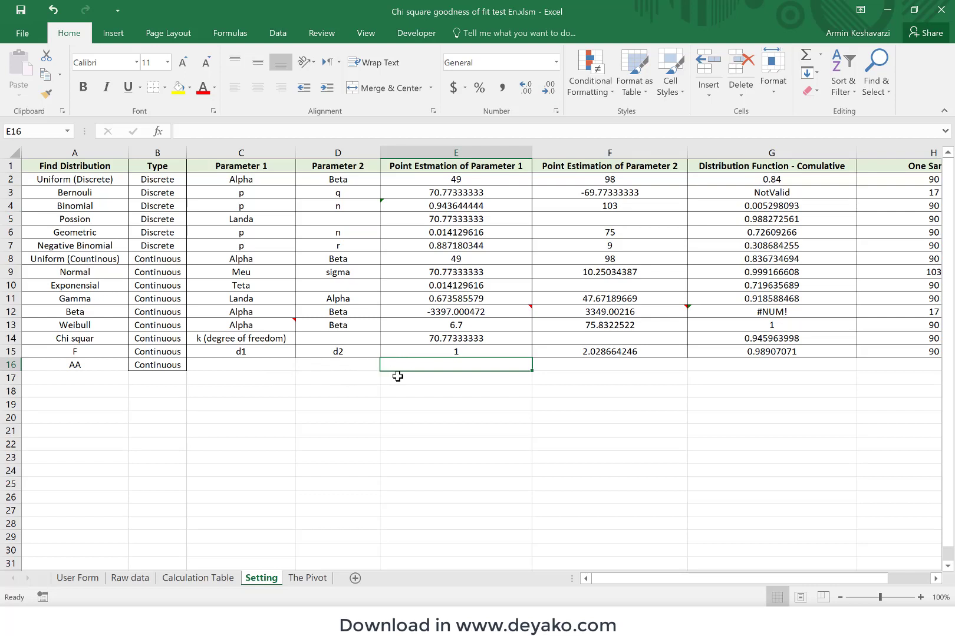
click(481, 179)
drag(481, 179, 466, 347)
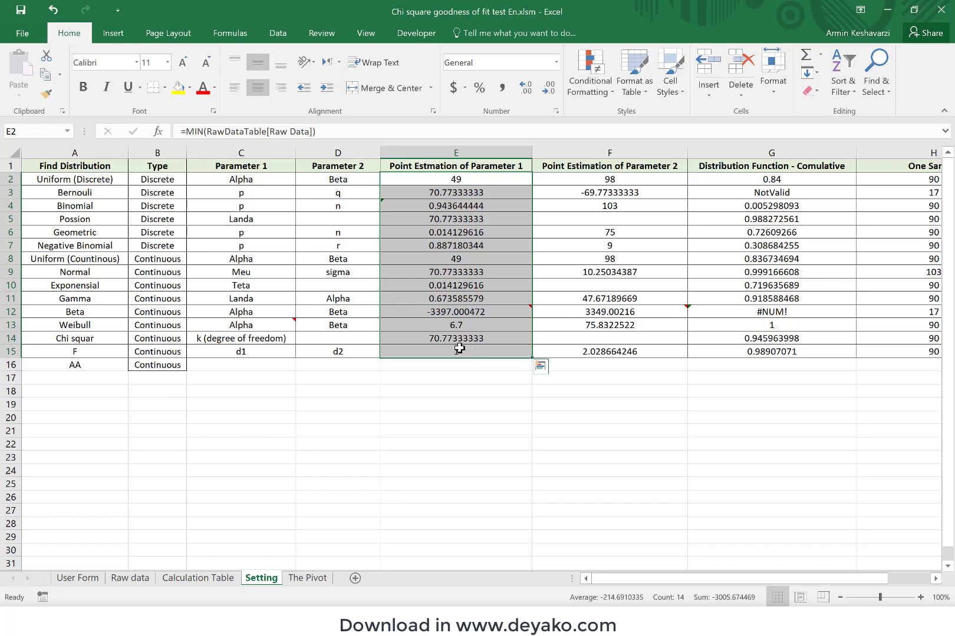
click(450, 351)
click(464, 222)
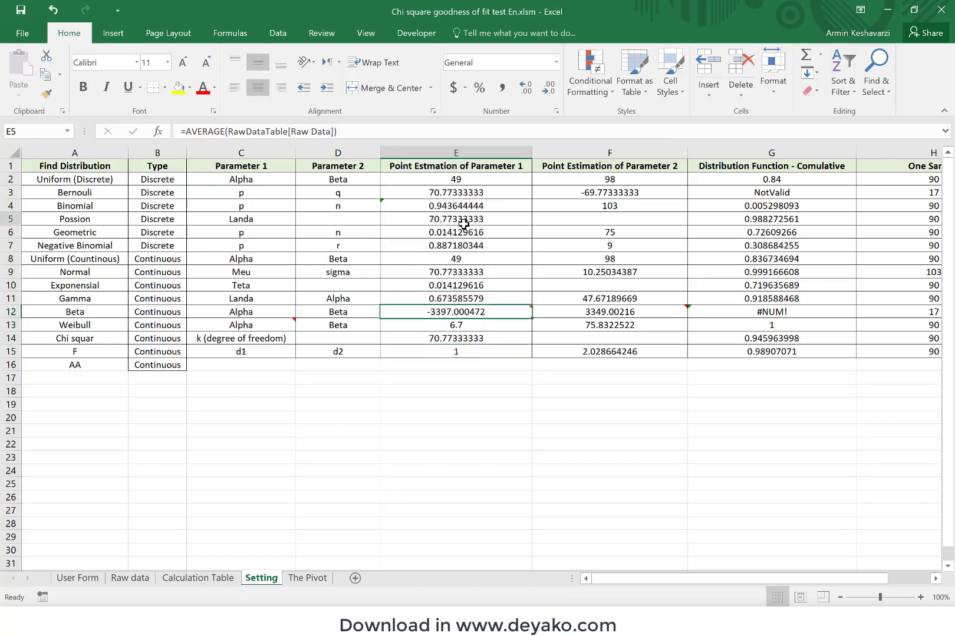
click(421, 365)
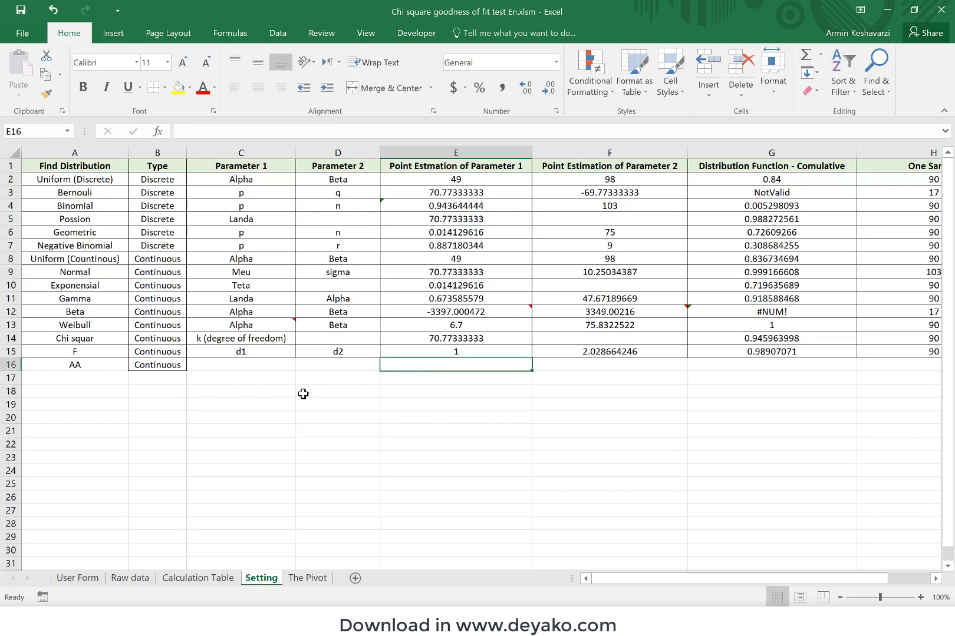
text(=)
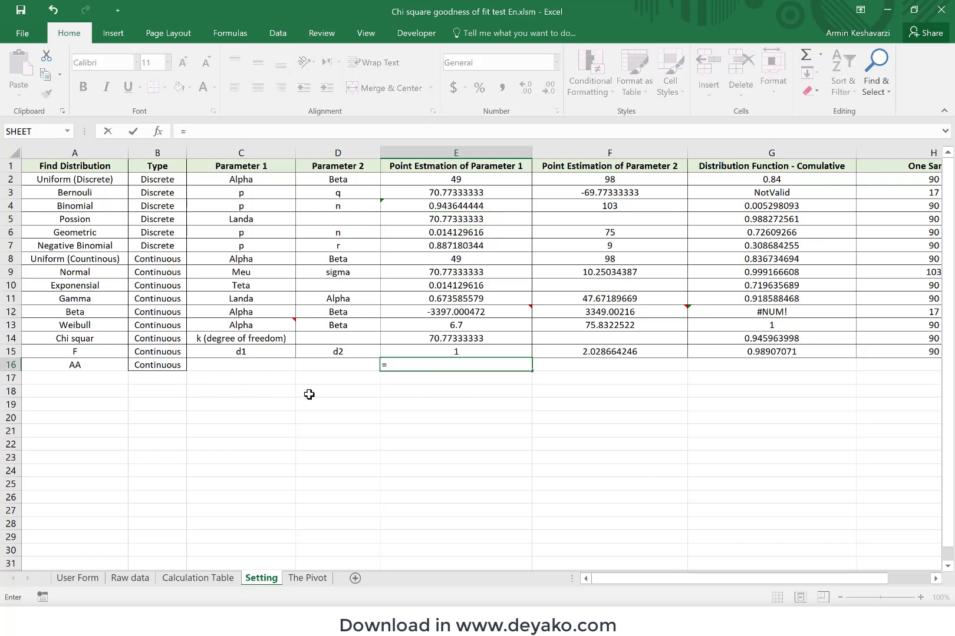
text(f)
key(Escape)
key(Escape)
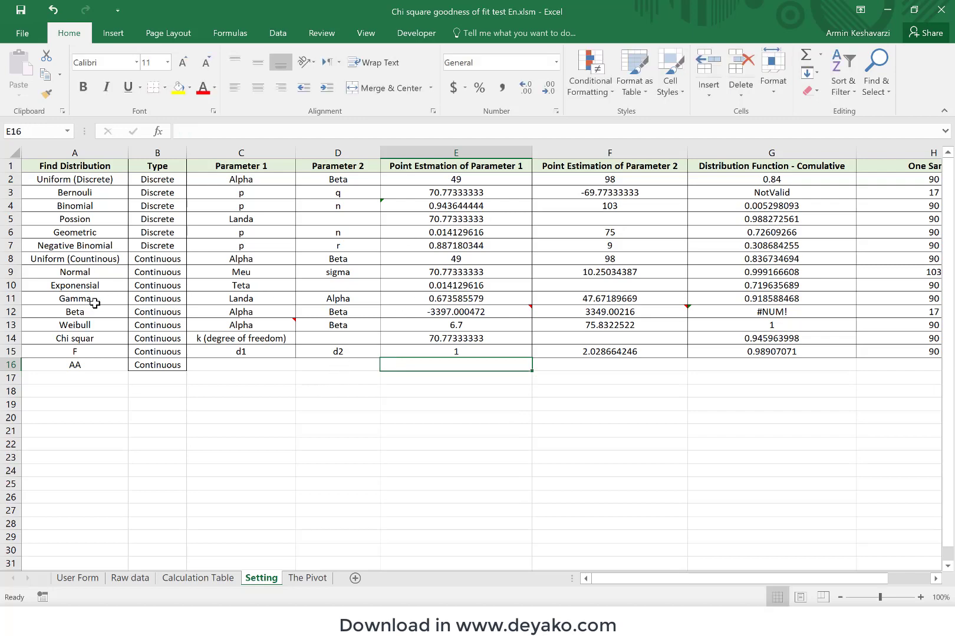
- Review the Parameter 1 estimates from Binomial to F and inspect the Geometric formula in E6
click(478, 201)
drag(478, 200, 469, 353)
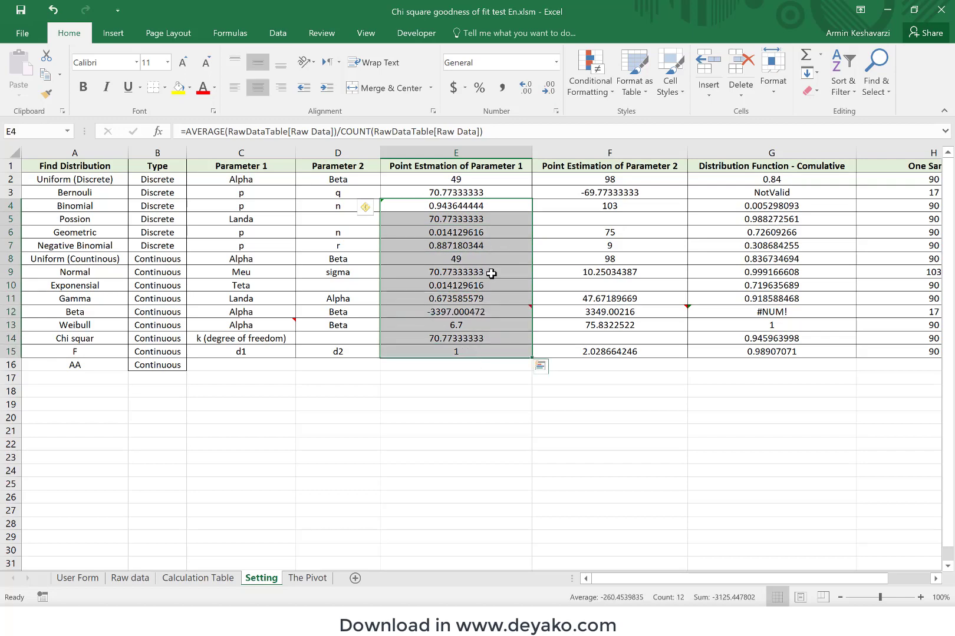
click(471, 234)
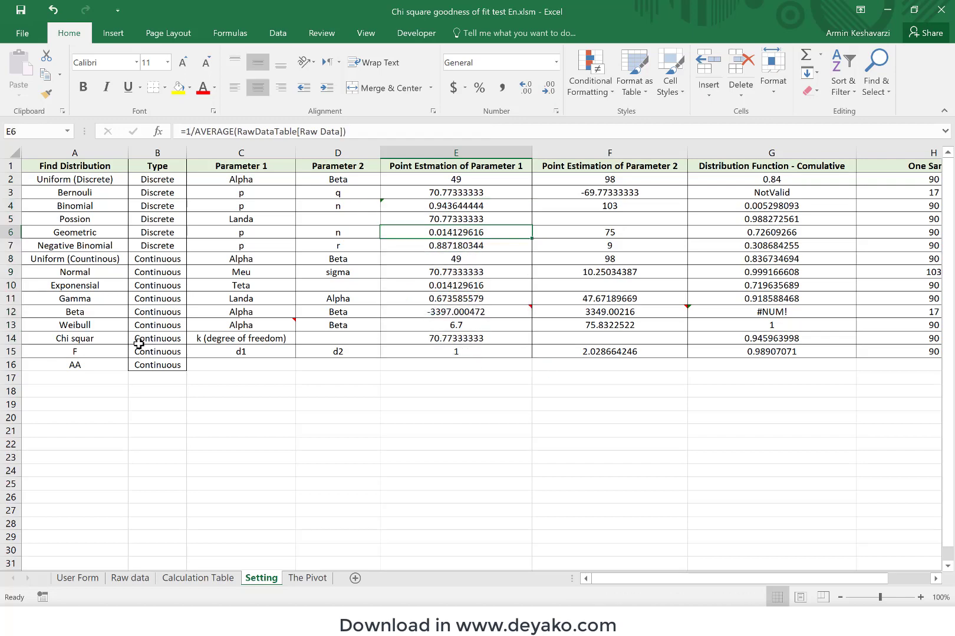
- Inspect the Weibull estimation formulas in E13 and F13, and the Beta Parameter 1 formula in E12
click(280, 325)
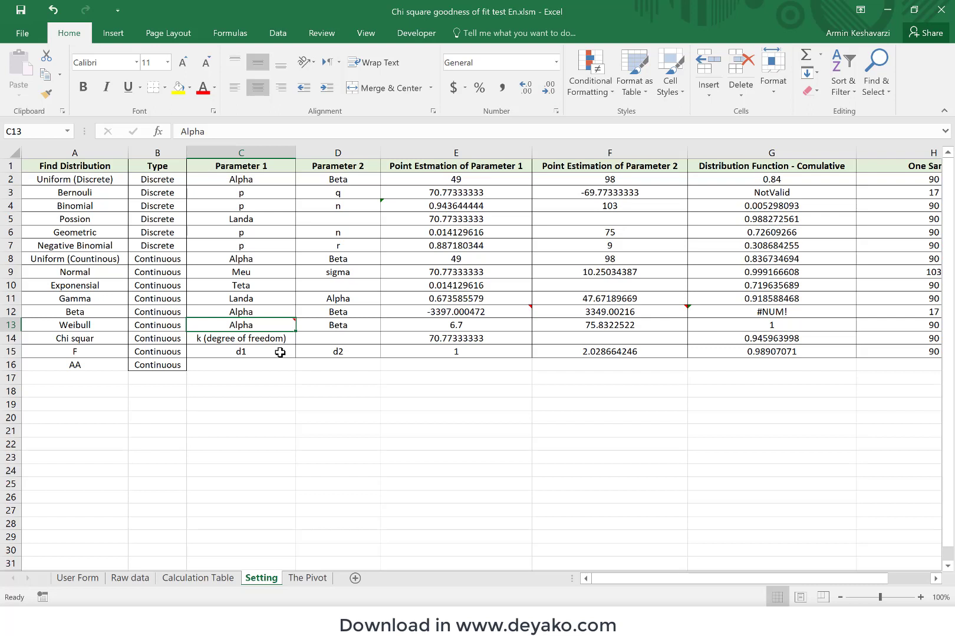
mouse_move(261, 329)
click(428, 320)
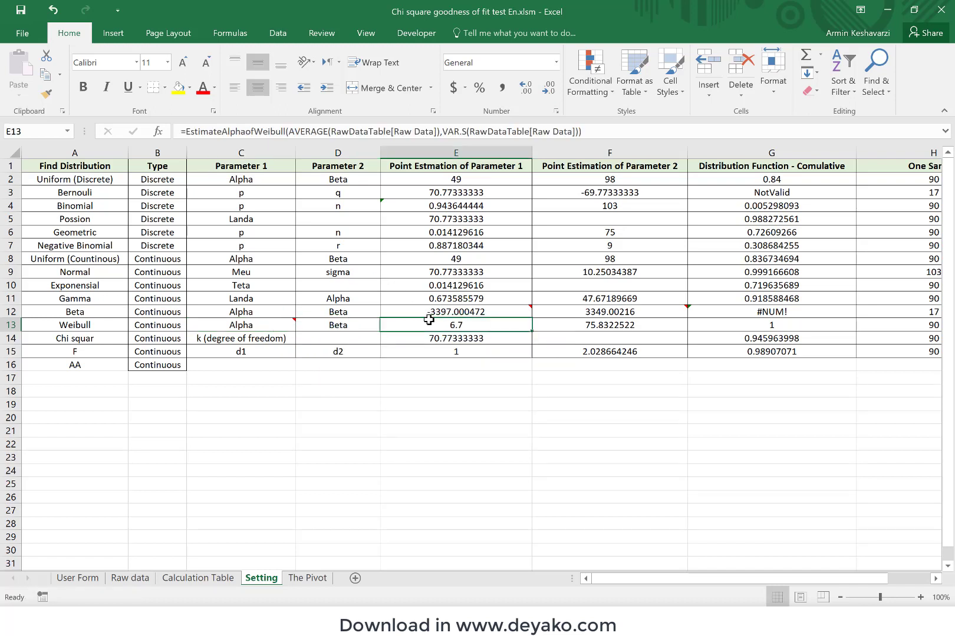
click(563, 327)
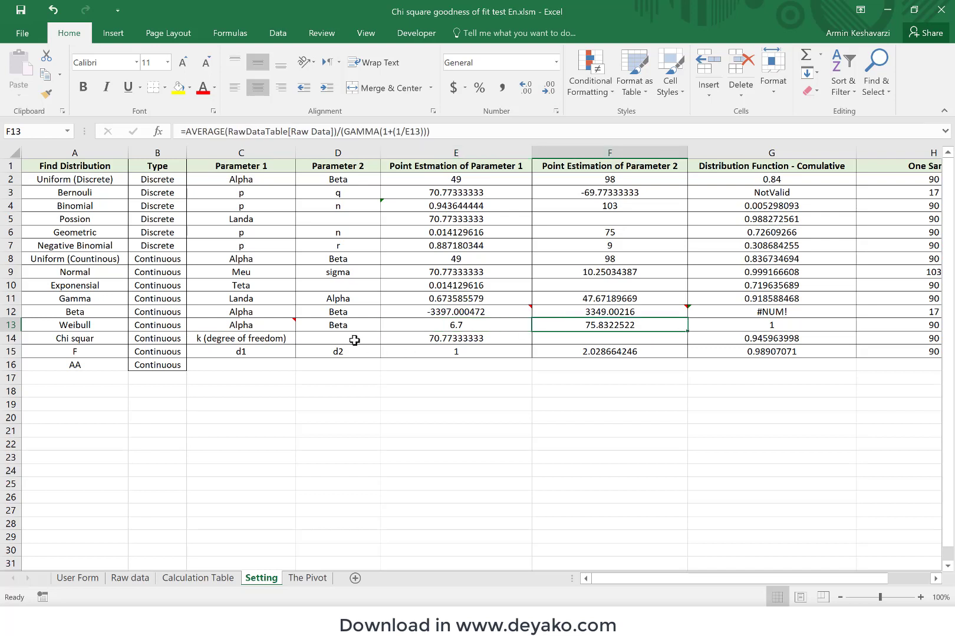
click(390, 327)
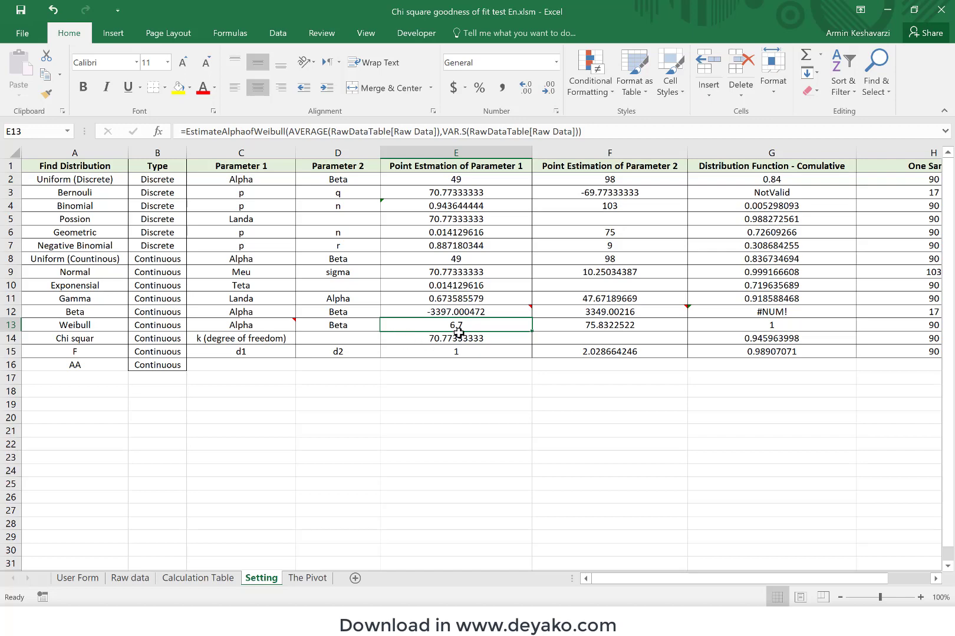
click(489, 308)
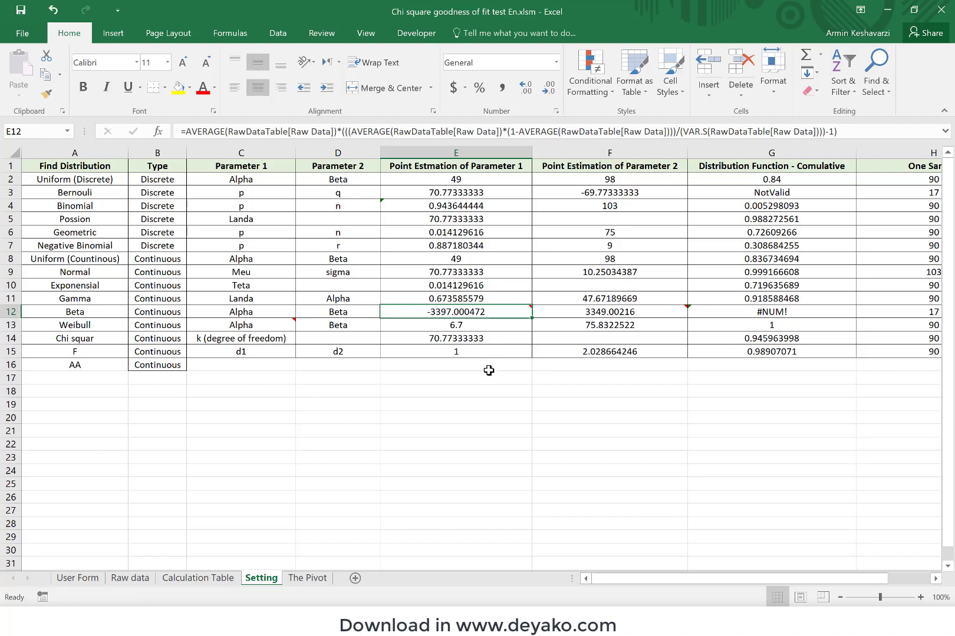
- Look over the empty point estimation cells E16 and F16 in the AA distribution row
scroll(488, 371, right, 1)
scroll(488, 370, left, 1)
scroll(488, 371, right, 1)
scroll(489, 371, left, 1)
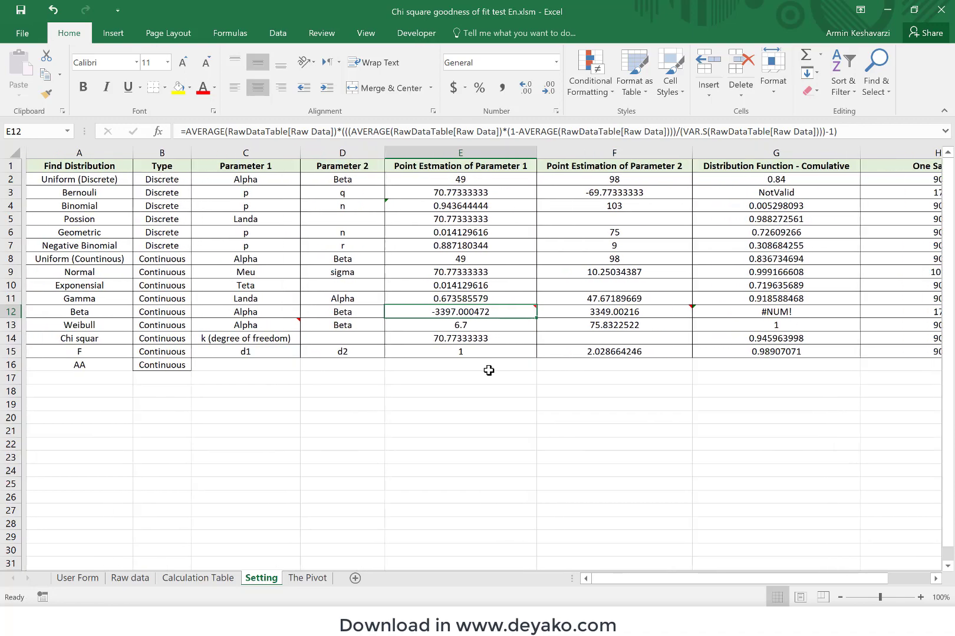
click(461, 364)
click(559, 366)
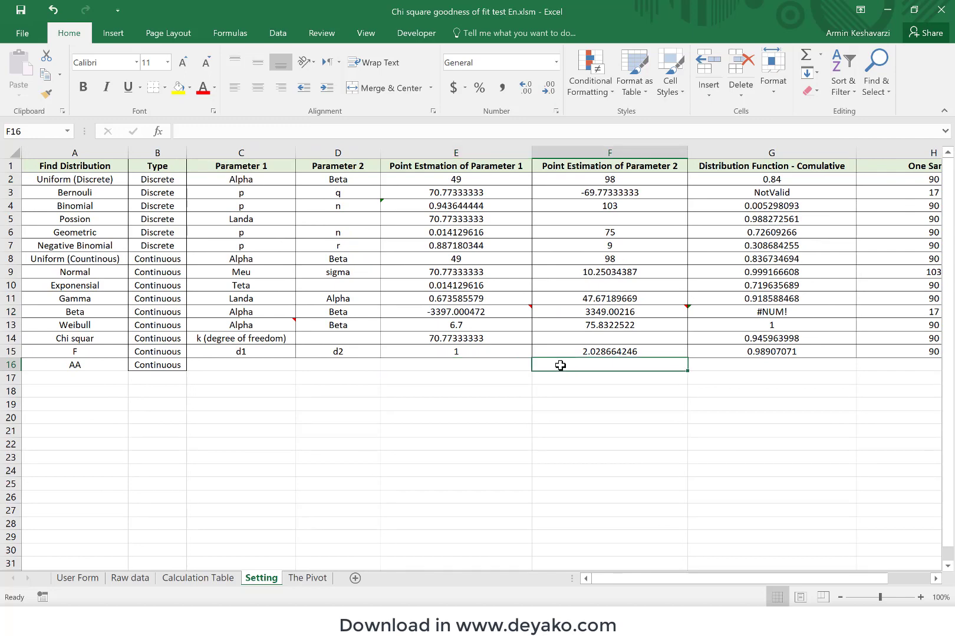
scroll(560, 365, right, 1)
scroll(560, 366, left, 1)
scroll(560, 366, right, 3)
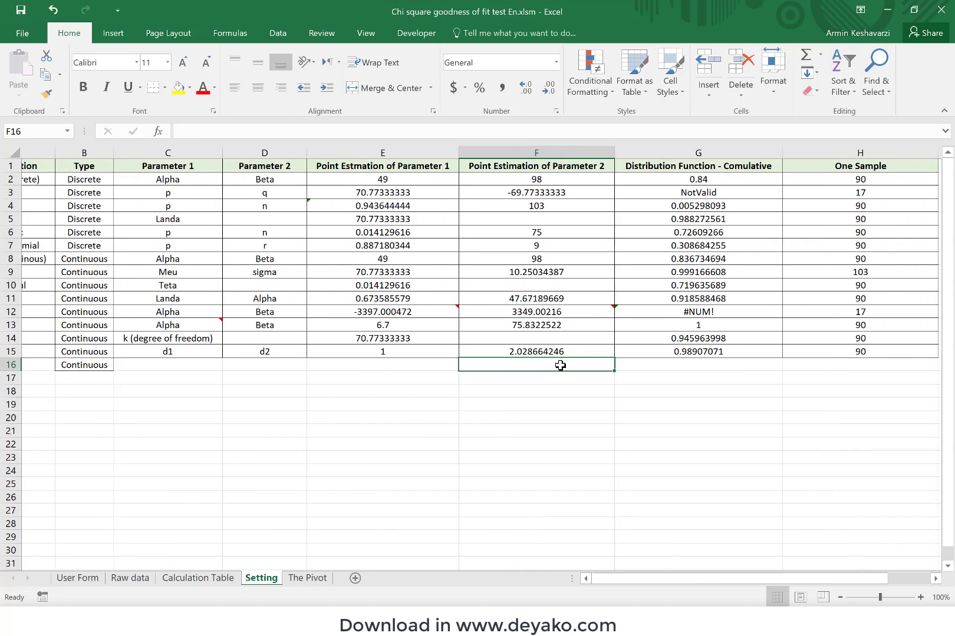
scroll(560, 365, right, 1)
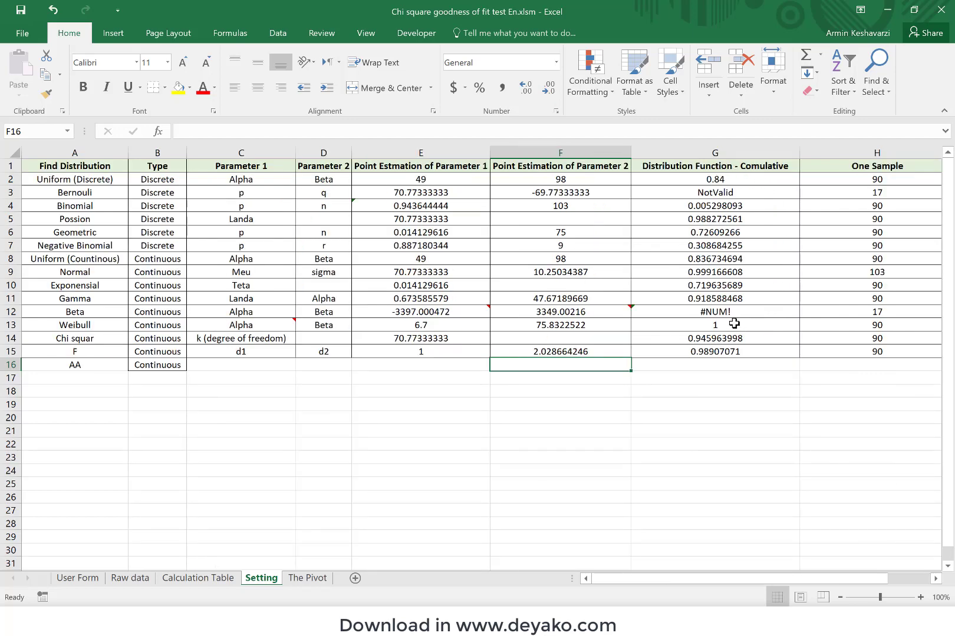
- Examine the cumulative distribution function formulas in G2:G15, including the Normal one in G9 and the discrete Uniform one in G2
click(109, 273)
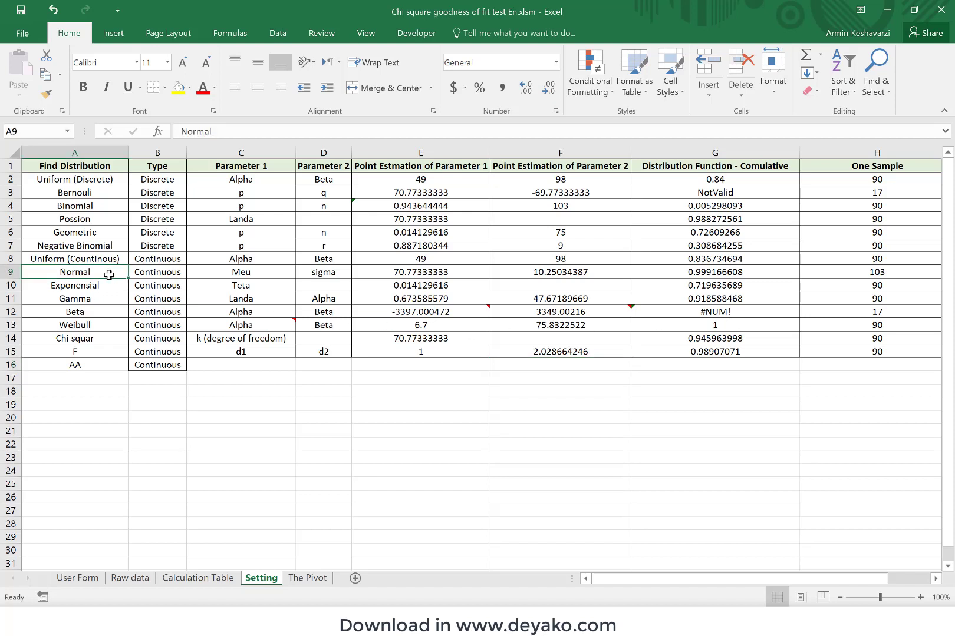
key(Right)
key(Right)
key(Right)
key(Right)
key(Right)
key(Right)
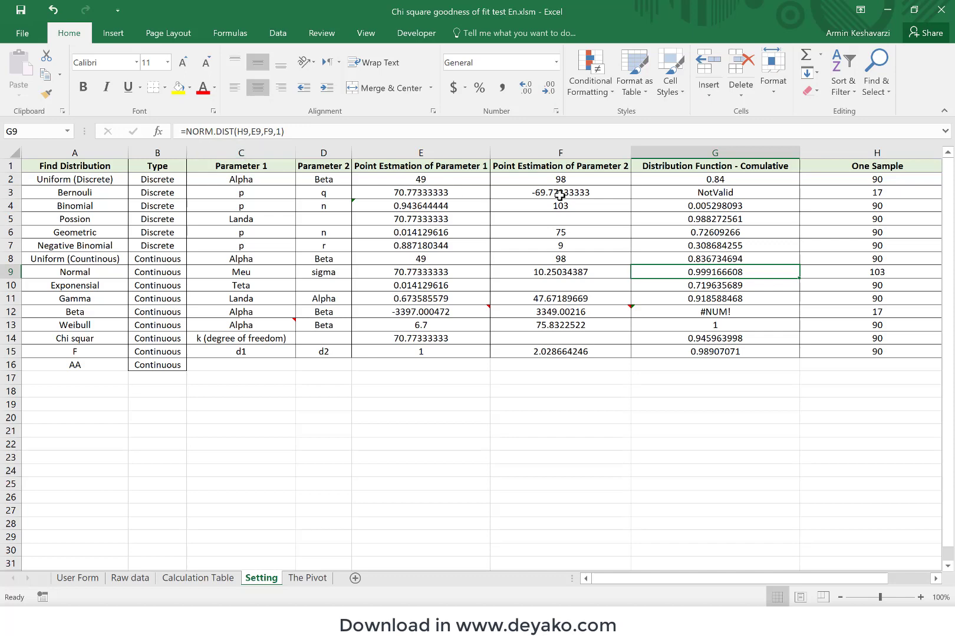
click(654, 183)
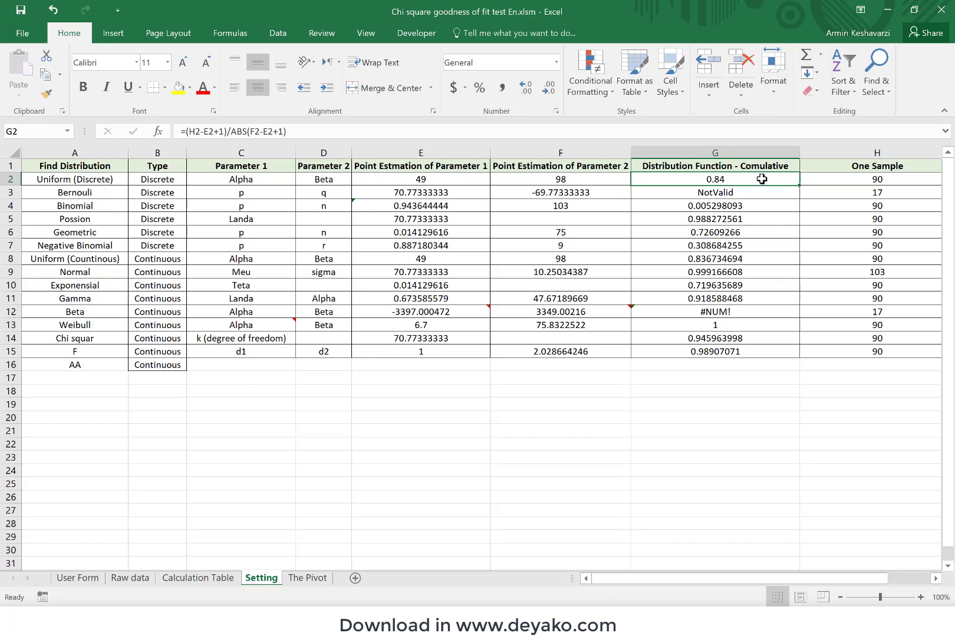
drag(761, 178, 741, 353)
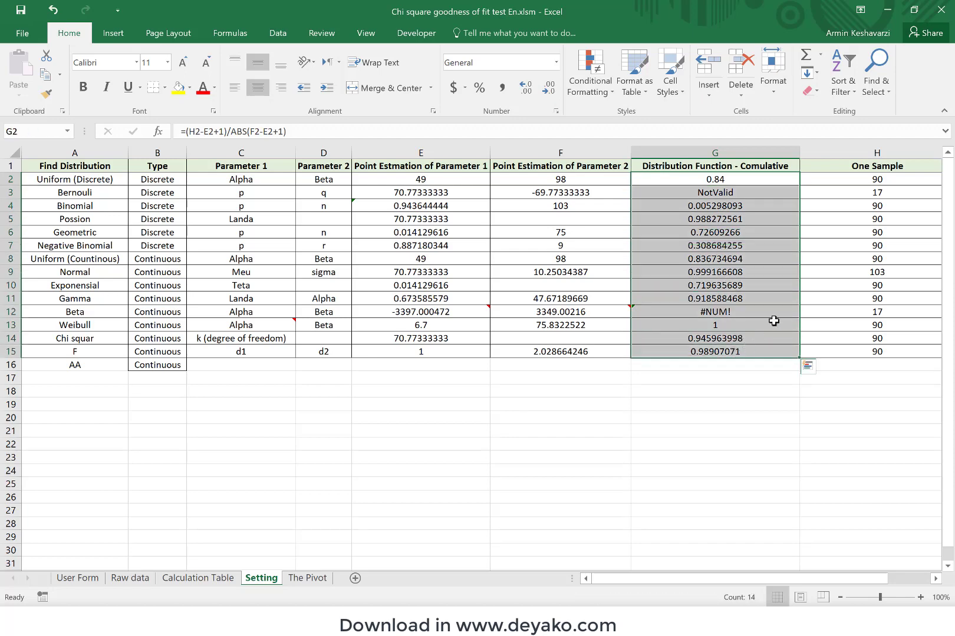
- Set the Normal distribution's One Sample value in H9 to 49, the first class in the Calculation Table, and inspect G9
click(879, 181)
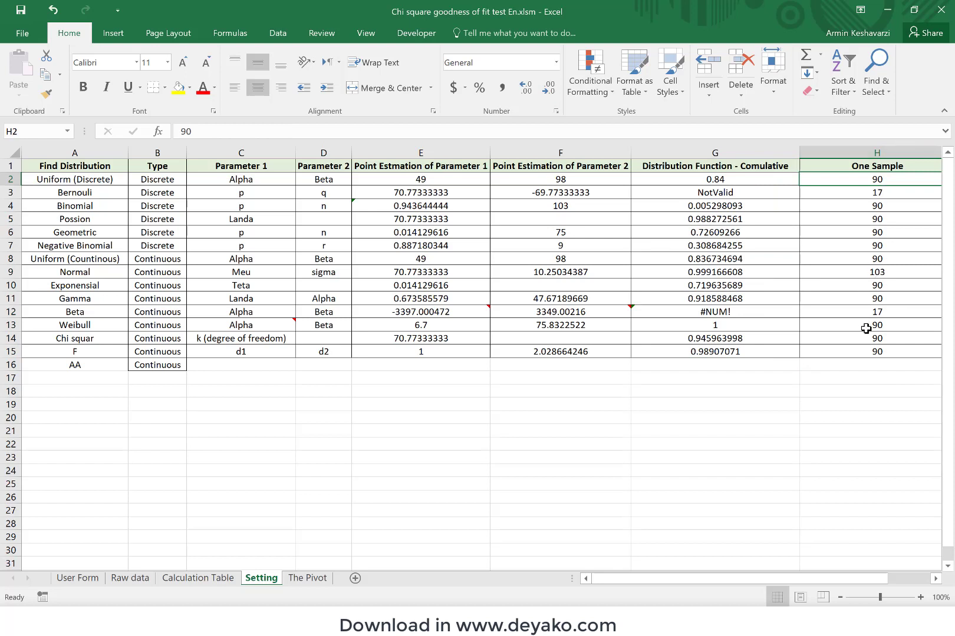
click(825, 274)
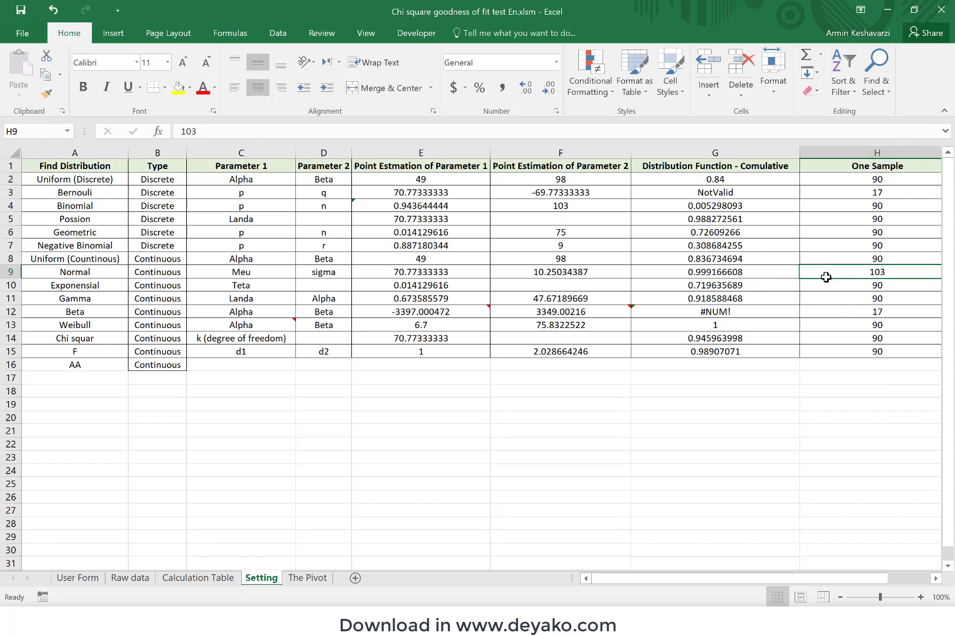
click(198, 578)
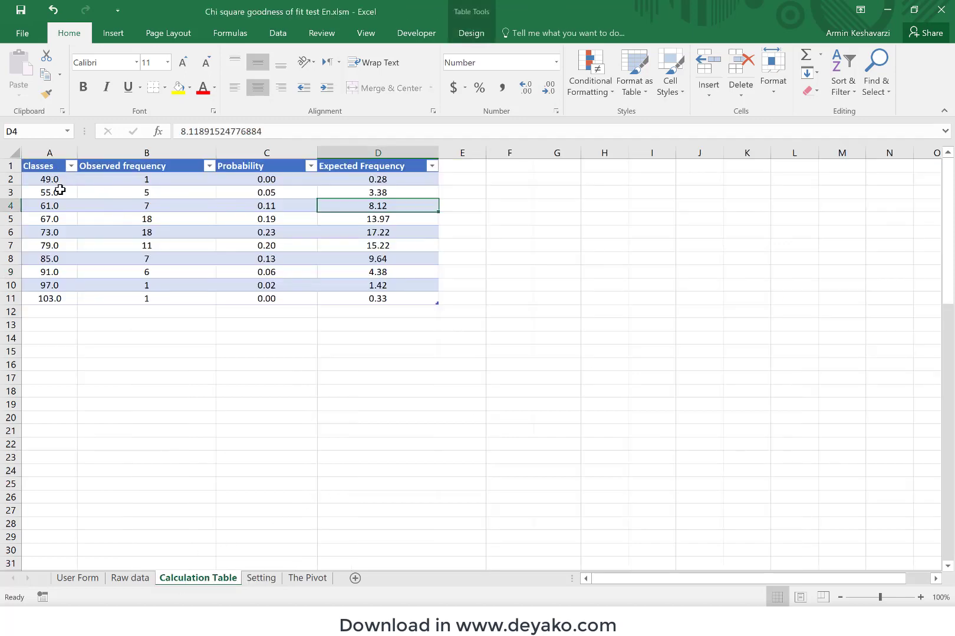
click(261, 578)
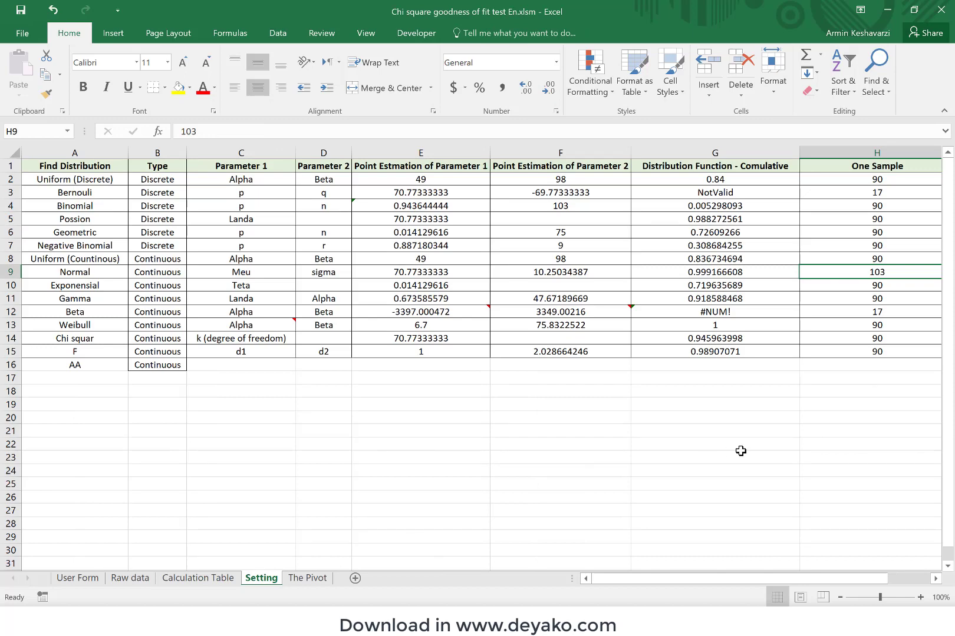
text(49)
key(Return)
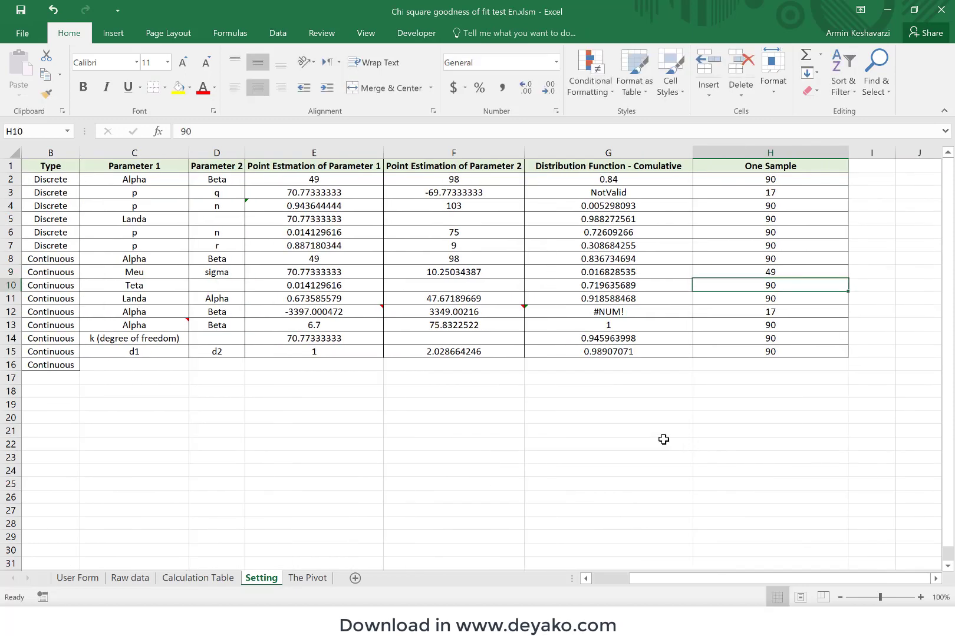
click(615, 276)
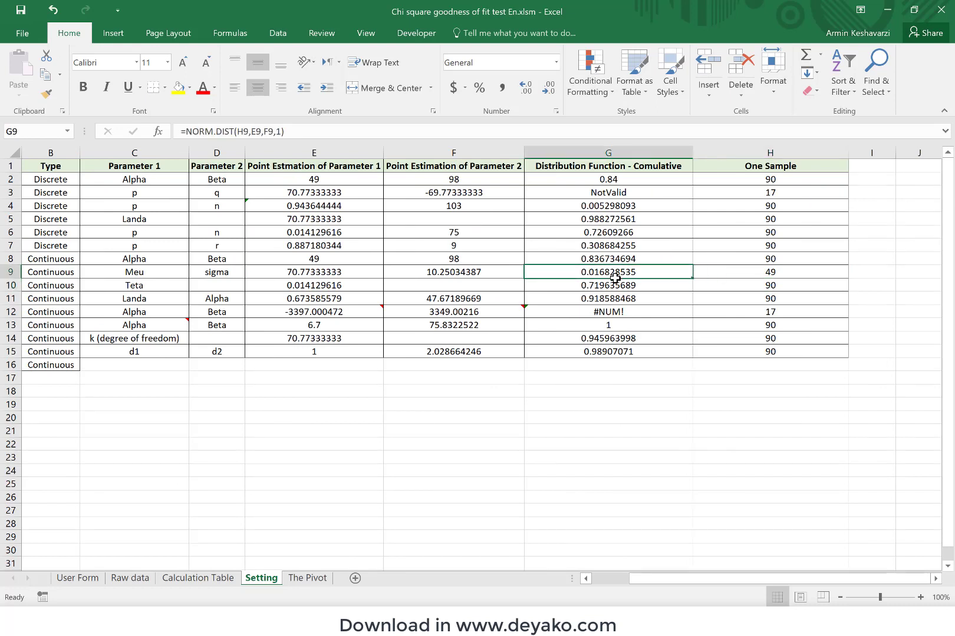
- Set the Normal distribution's One Sample value in H9 to 50 and inspect the cumulative function in G9
click(713, 277)
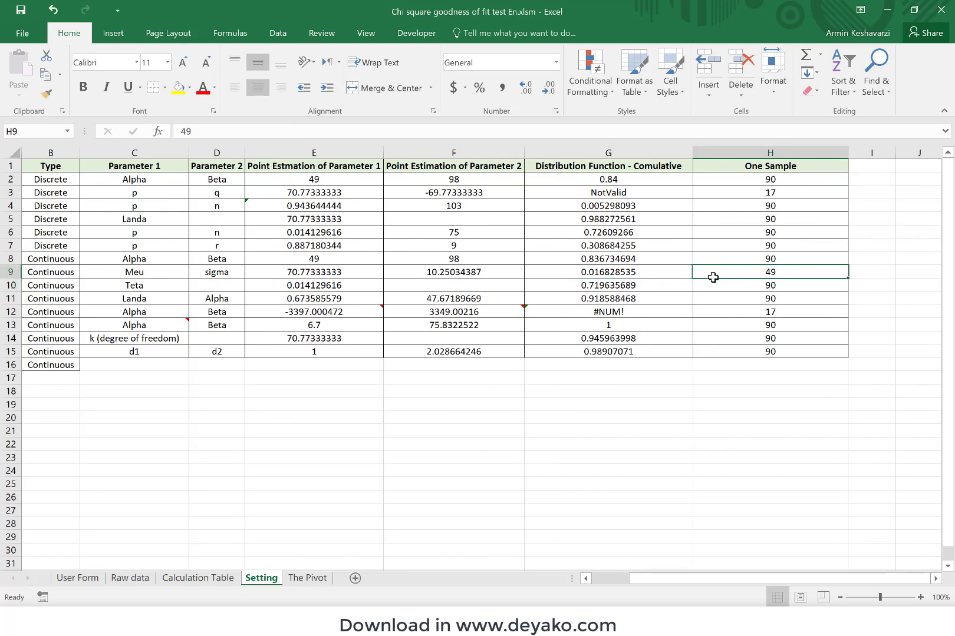
text(50)
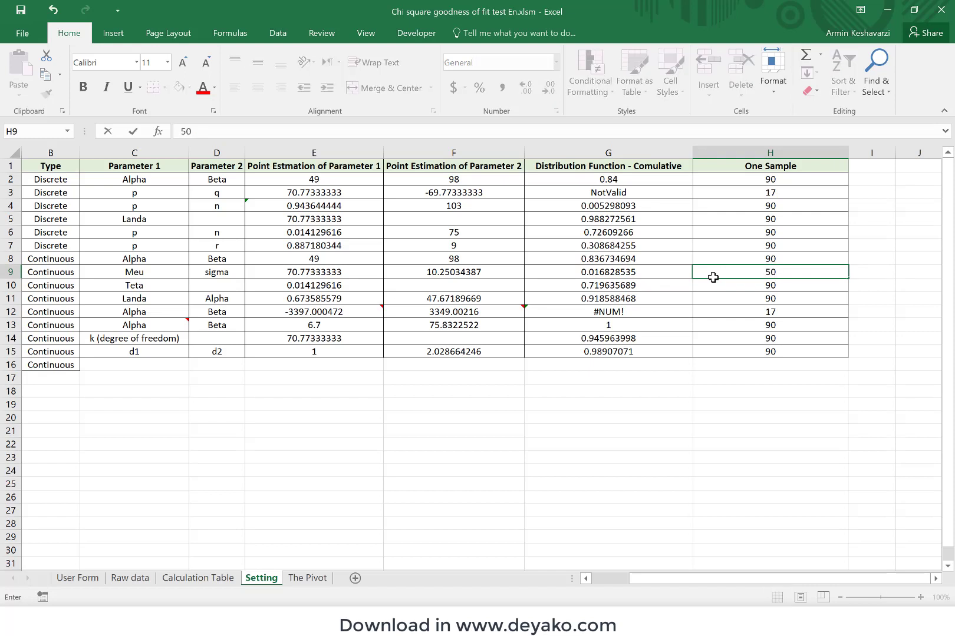
key(Return)
click(640, 275)
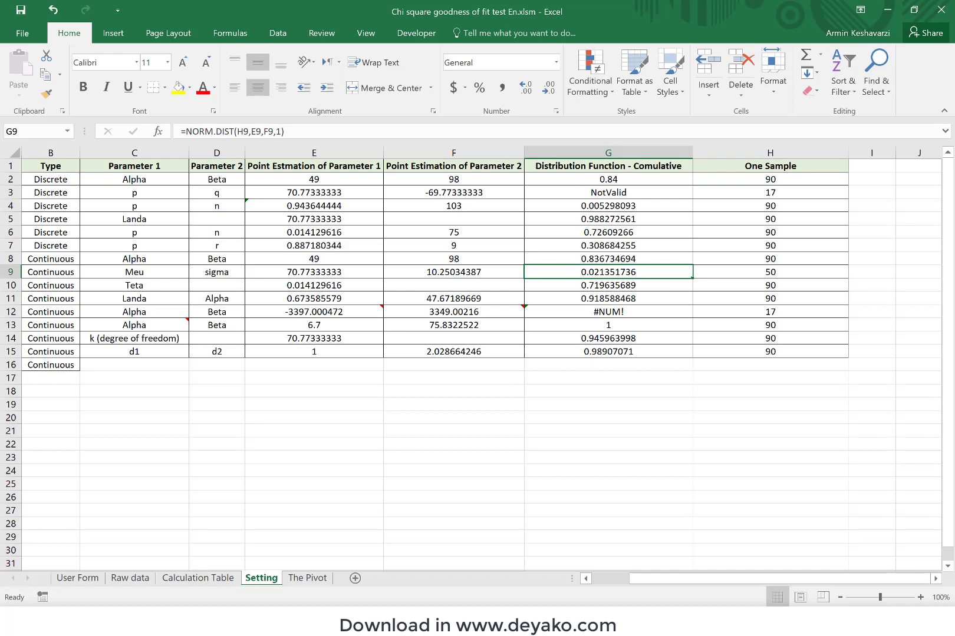
- Compare the Calculation Table classes with the Setting sheet's parameter estimation, cumulative function and One Sample columns
click(212, 580)
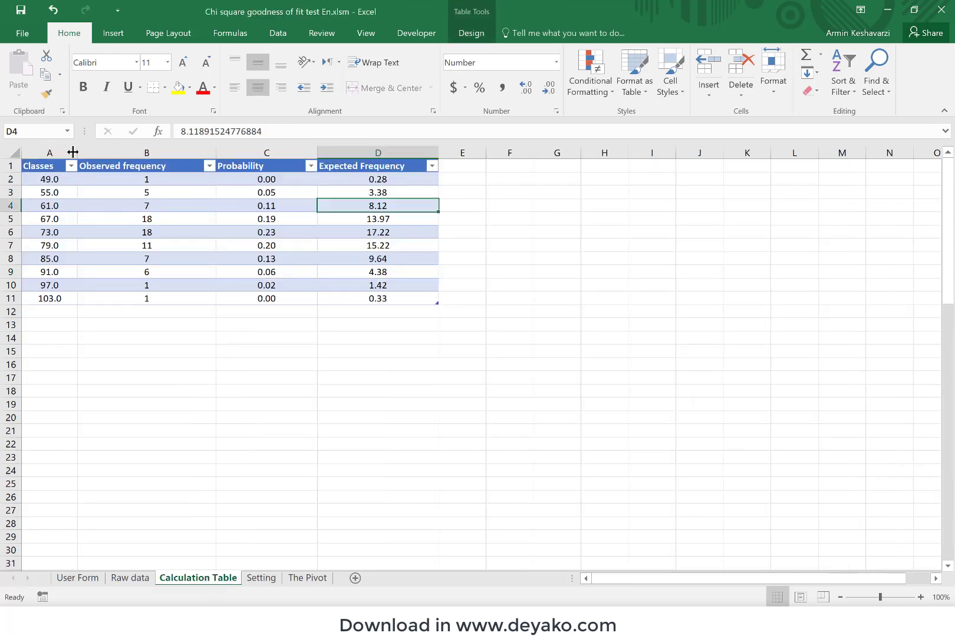
click(255, 581)
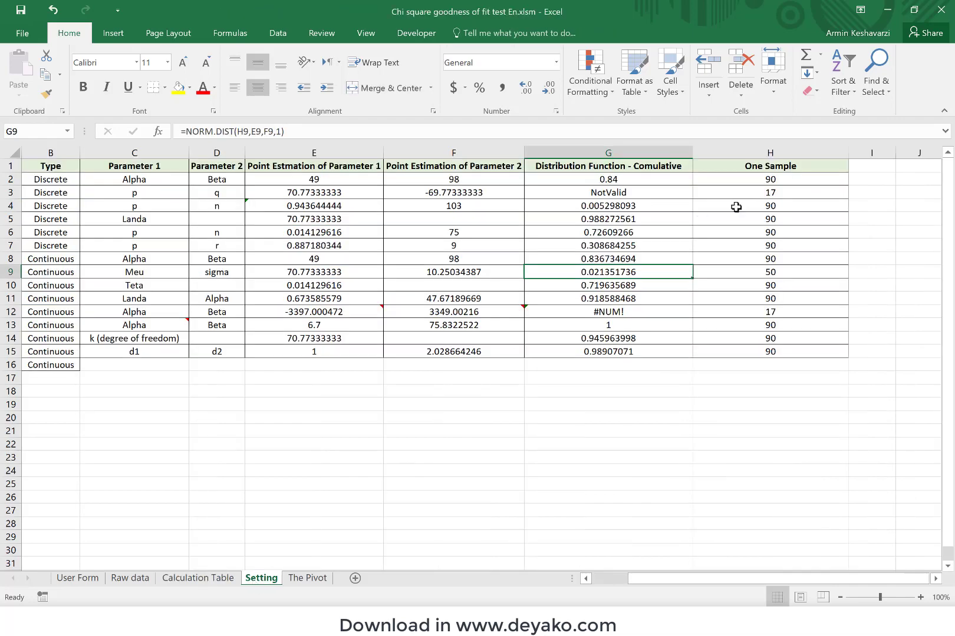
drag(854, 175, 759, 355)
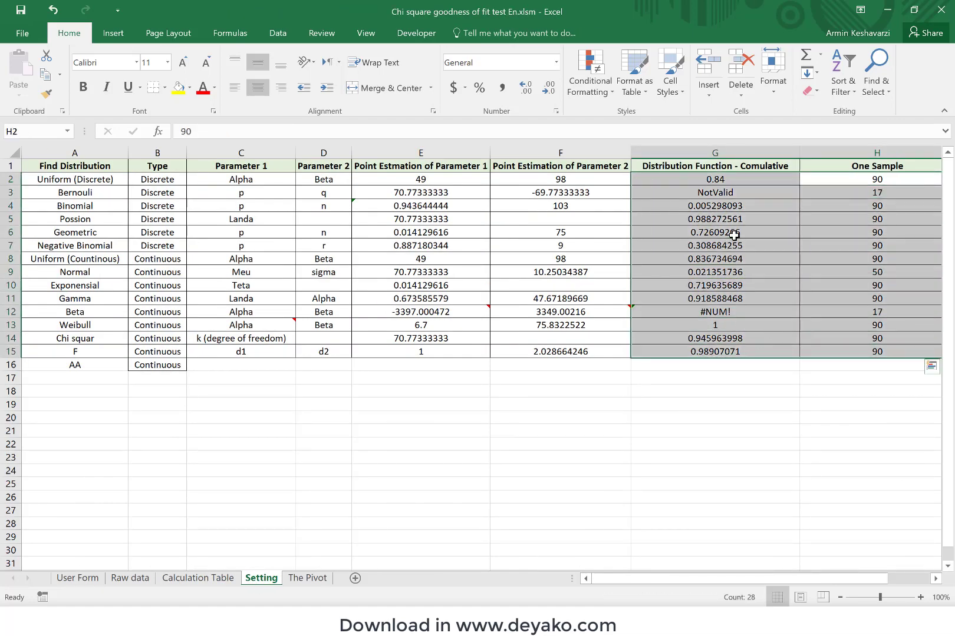
drag(751, 179, 426, 350)
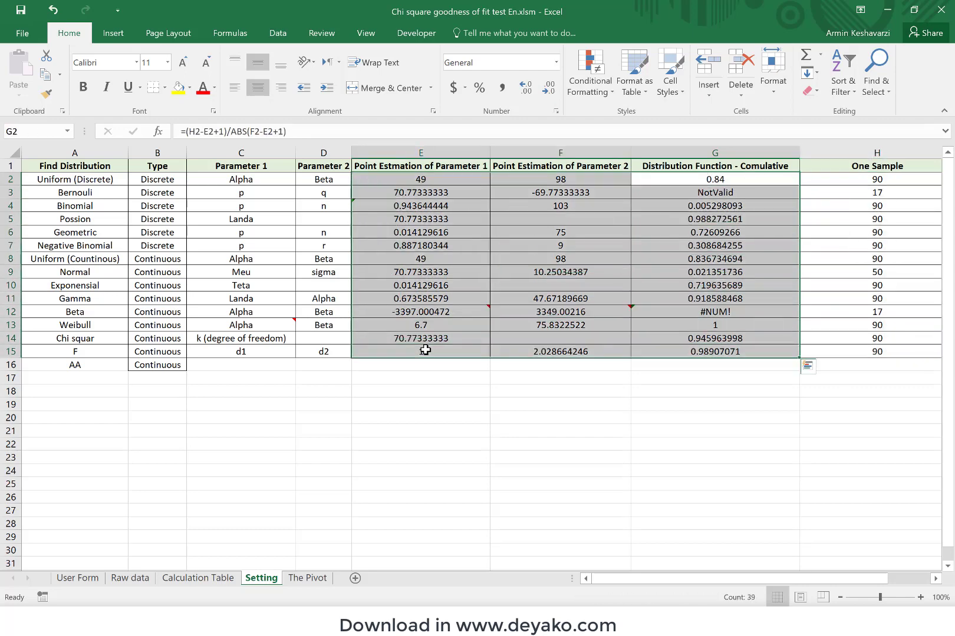
drag(459, 165, 542, 350)
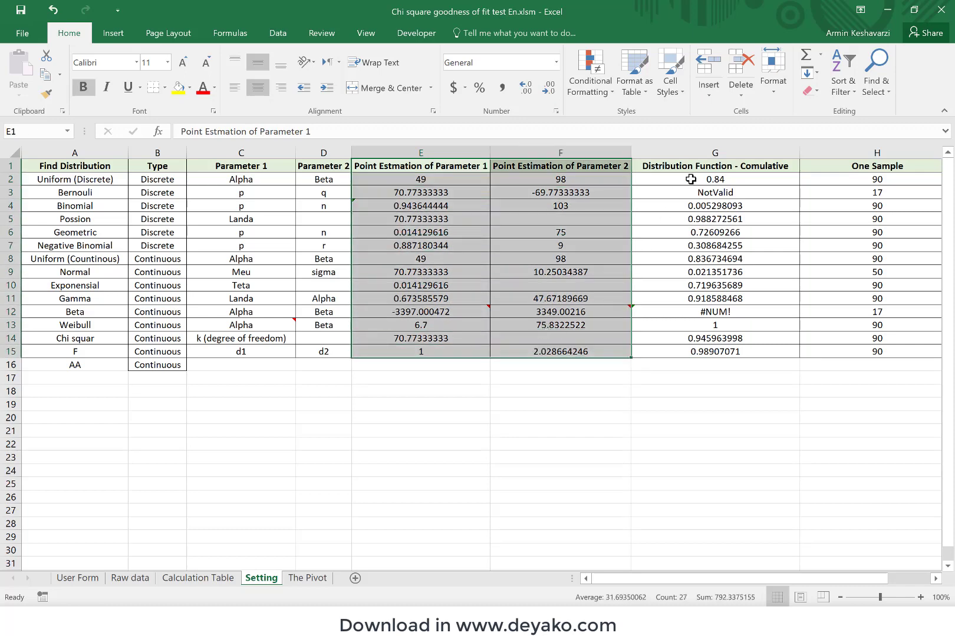
drag(695, 162, 694, 348)
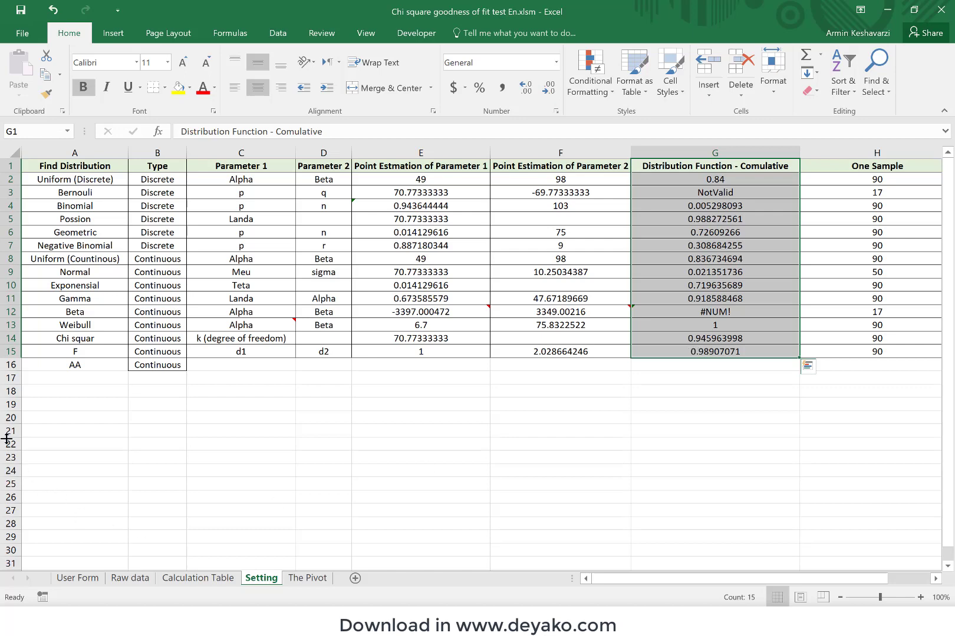
- Delete the AA distribution row, row 16, from the Setting sheet
click(10, 365)
right_click(10, 365)
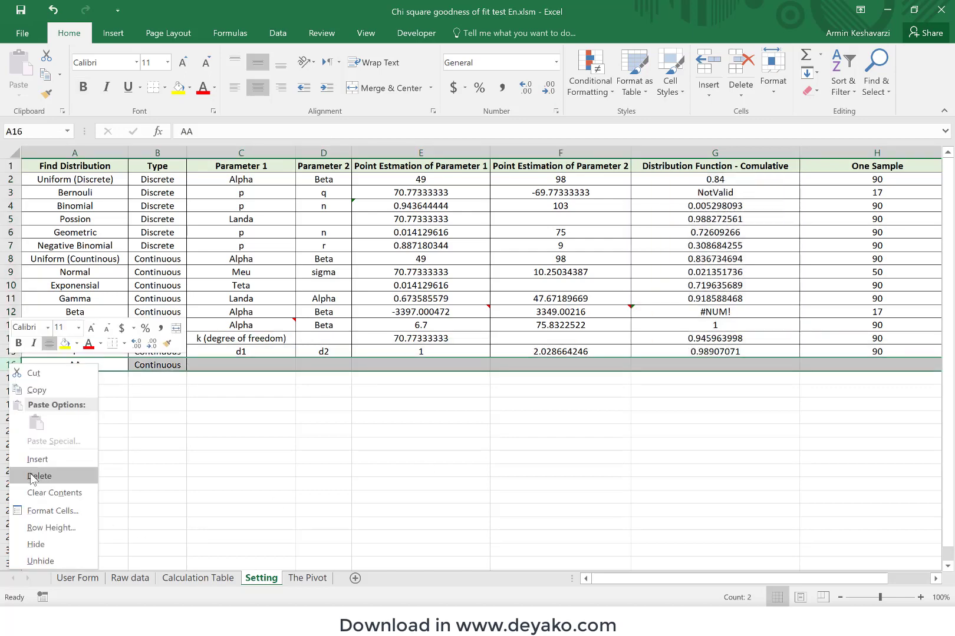
click(39, 476)
click(237, 353)
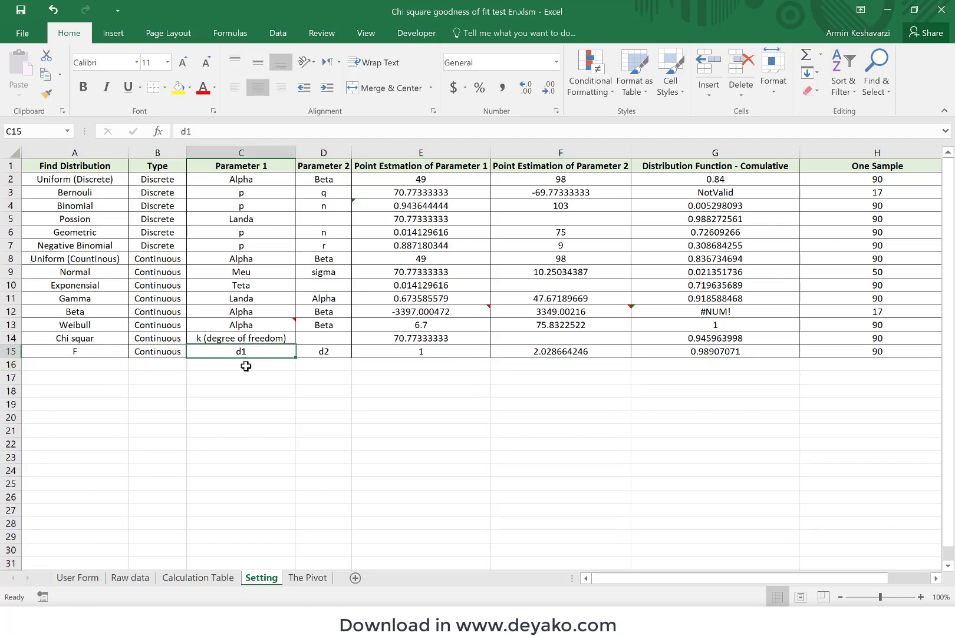
- Choose Find Distribution as the distribution on the User Form sheet, run the test and accept its messages
click(77, 579)
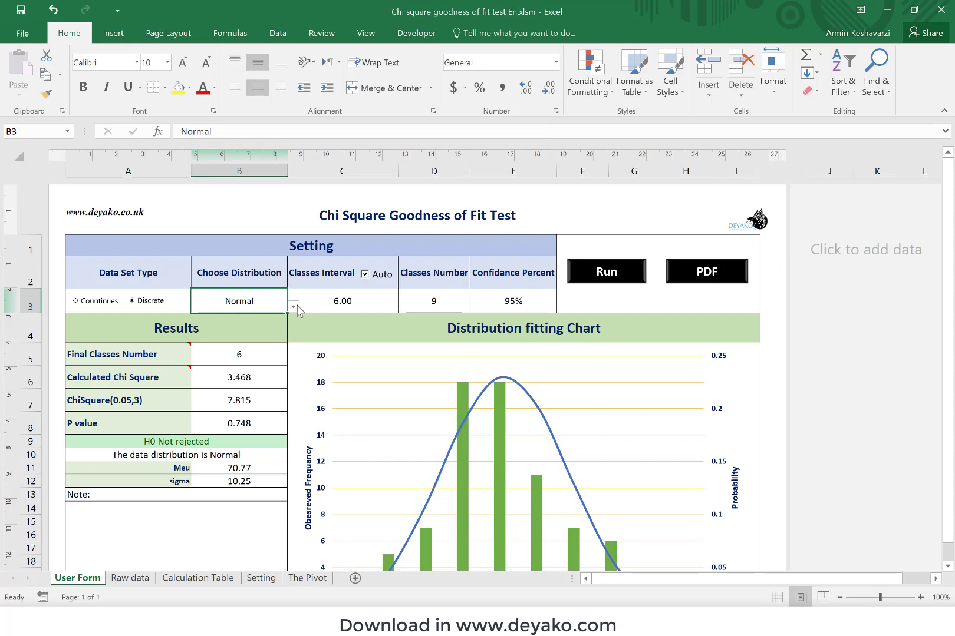
click(293, 307)
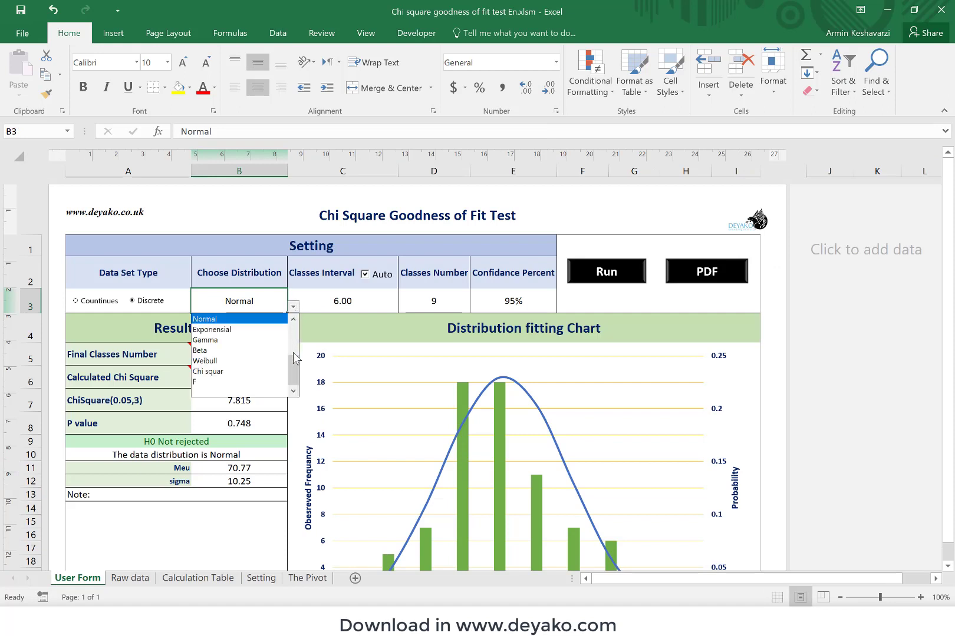
drag(294, 362, 292, 317)
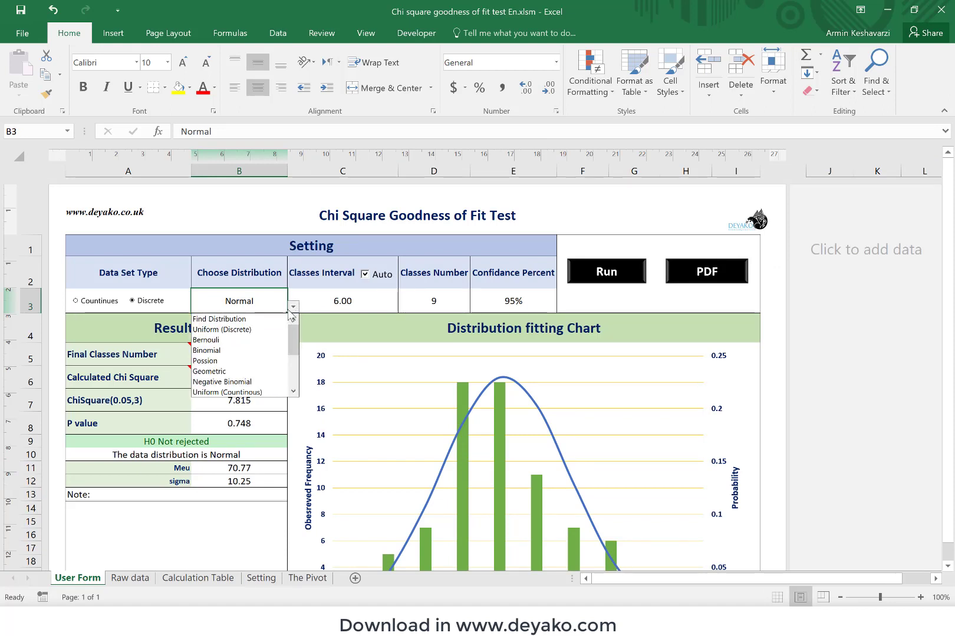
click(260, 318)
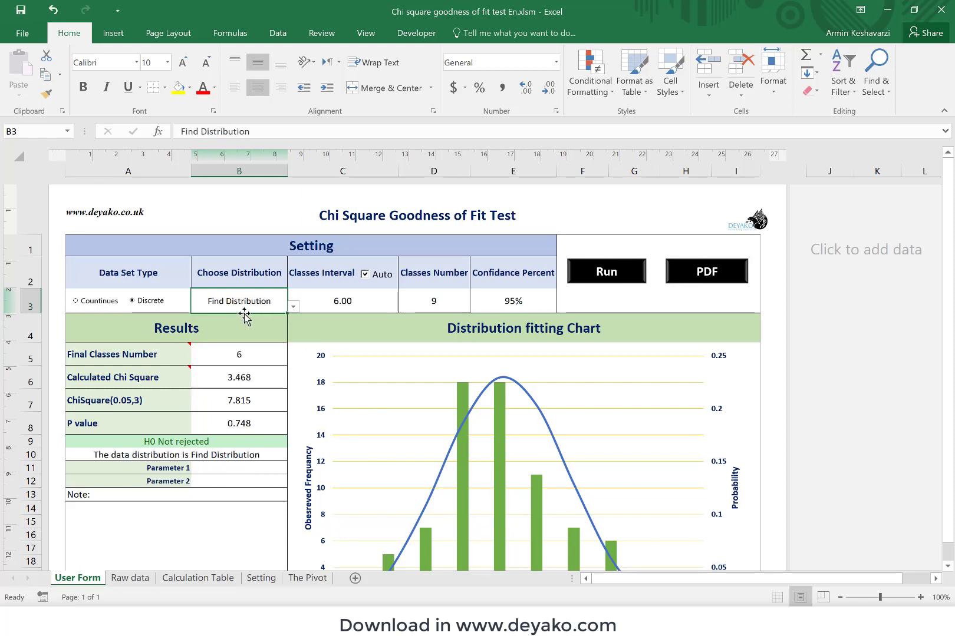
click(621, 274)
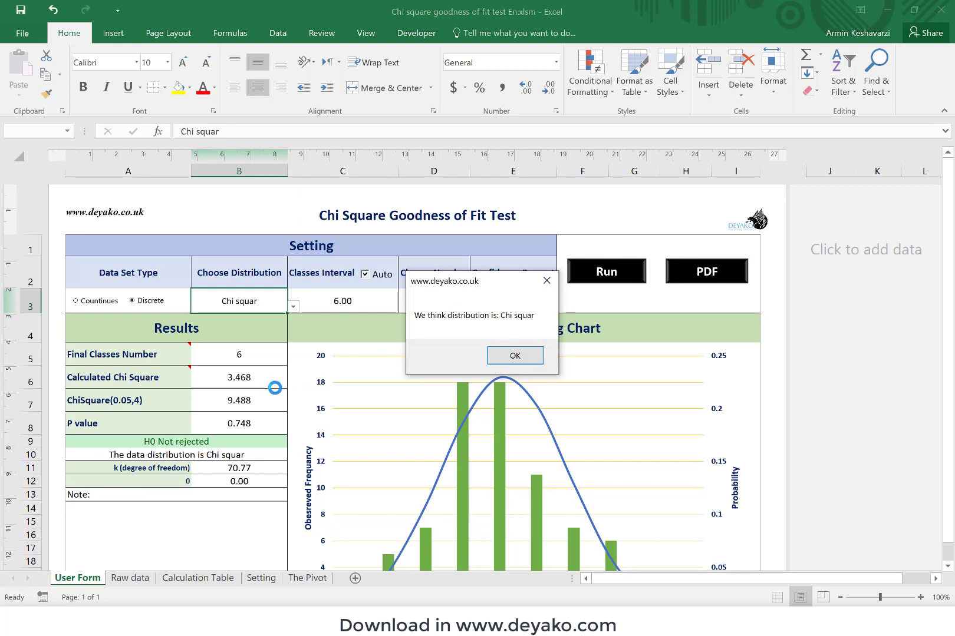
click(504, 358)
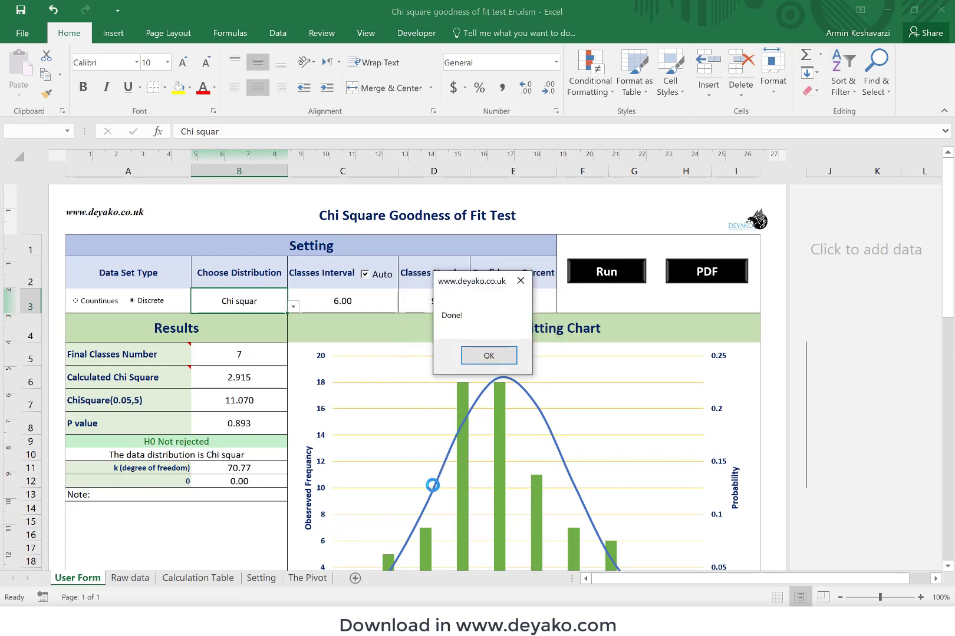
click(486, 356)
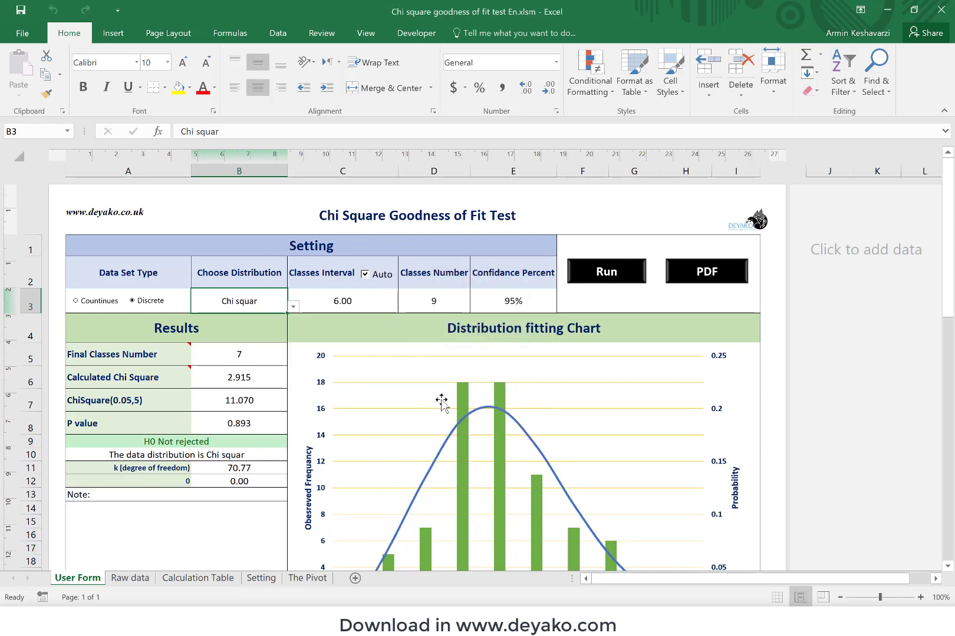
- Review the distribution fitting chart and the Calculated Chi Square result in B6
scroll(442, 401, down, 1)
scroll(441, 401, up, 1)
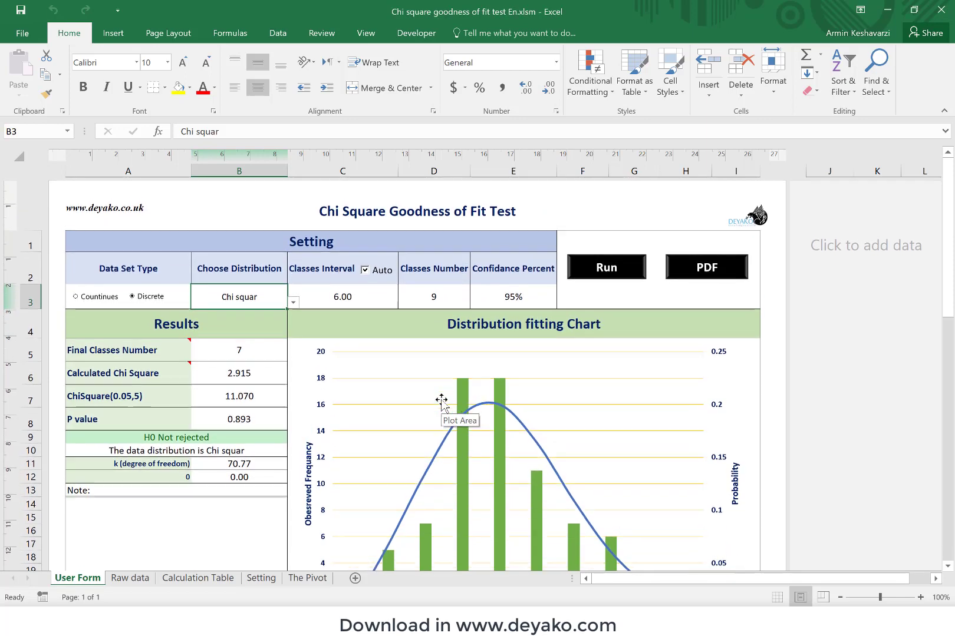
click(229, 379)
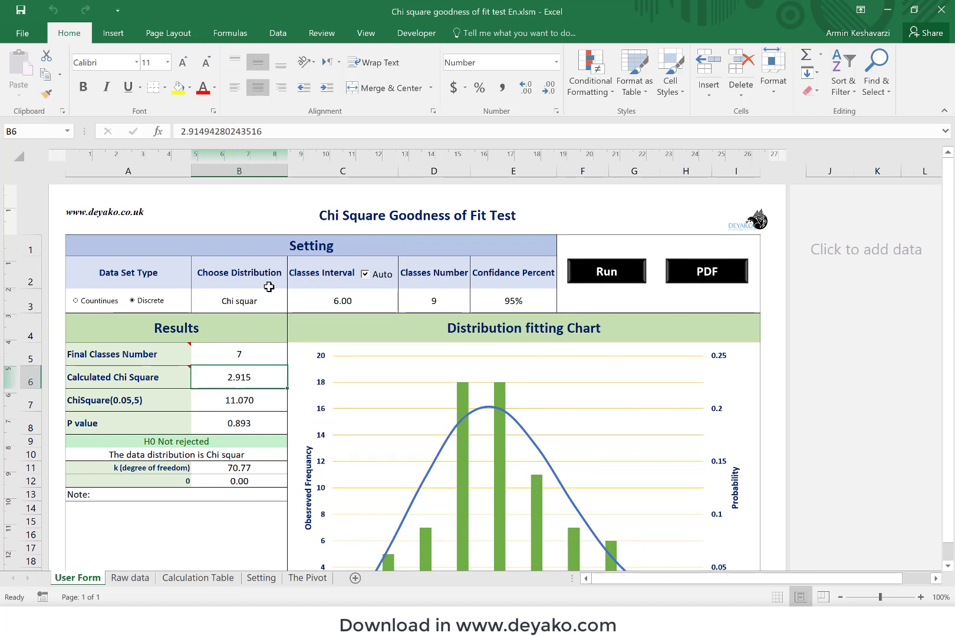
- Choose Possion as the distribution, run the test, accept its message, and check the Calculated Chi Square in B6
click(282, 298)
click(293, 307)
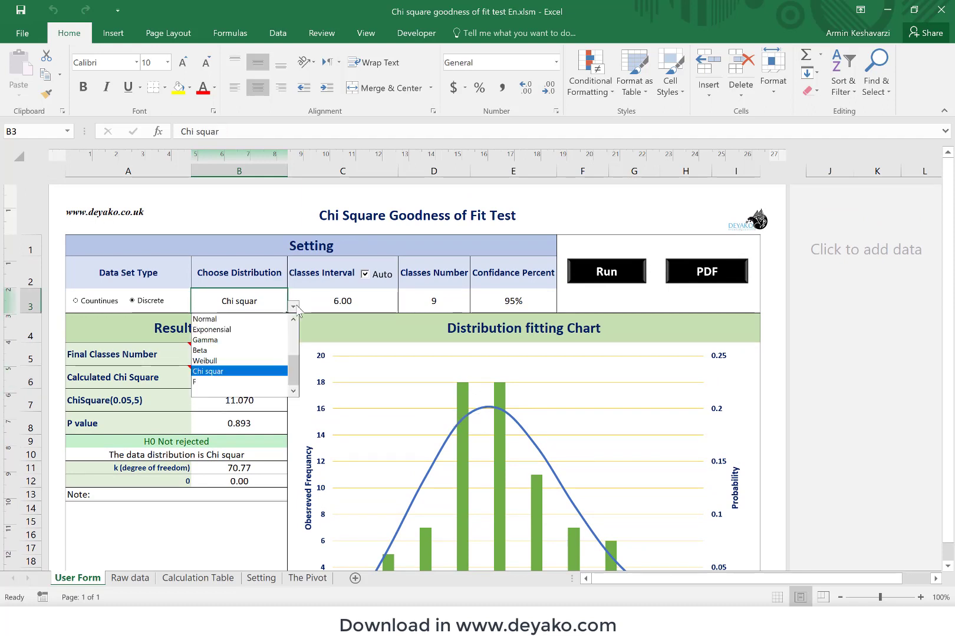
scroll(295, 322, up, 4)
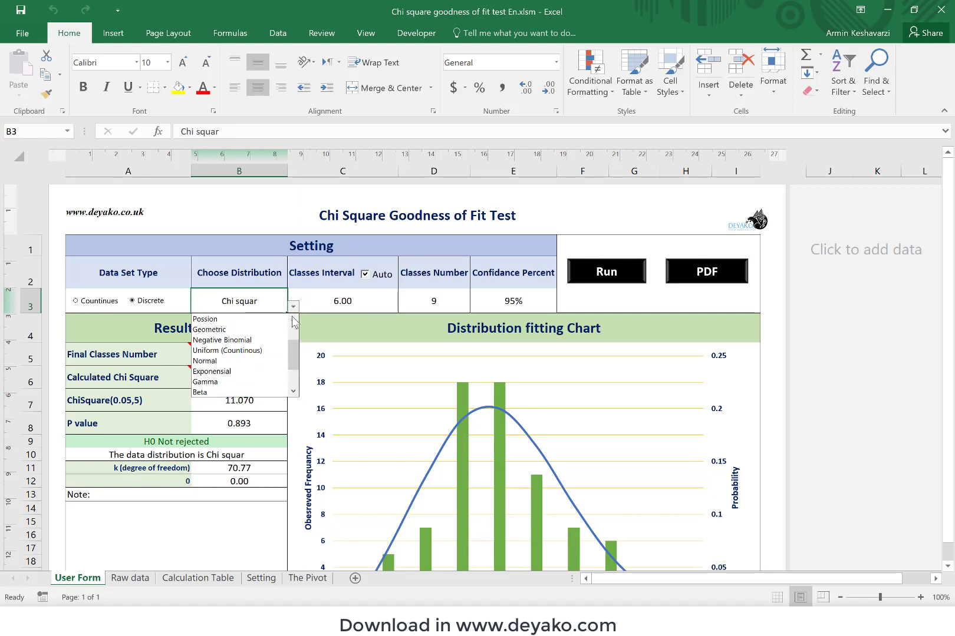
click(248, 321)
click(601, 269)
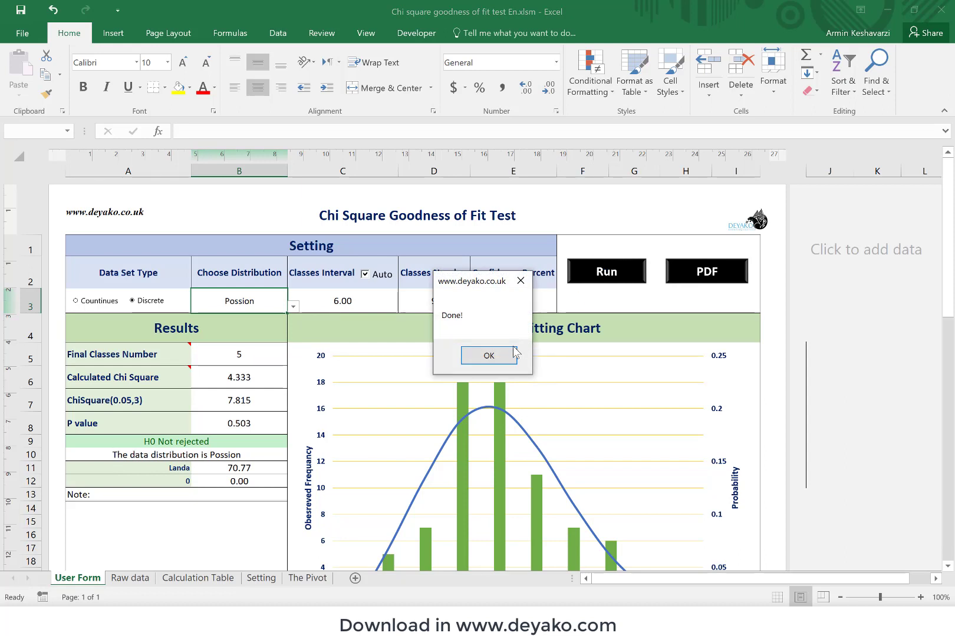
click(488, 356)
click(246, 382)
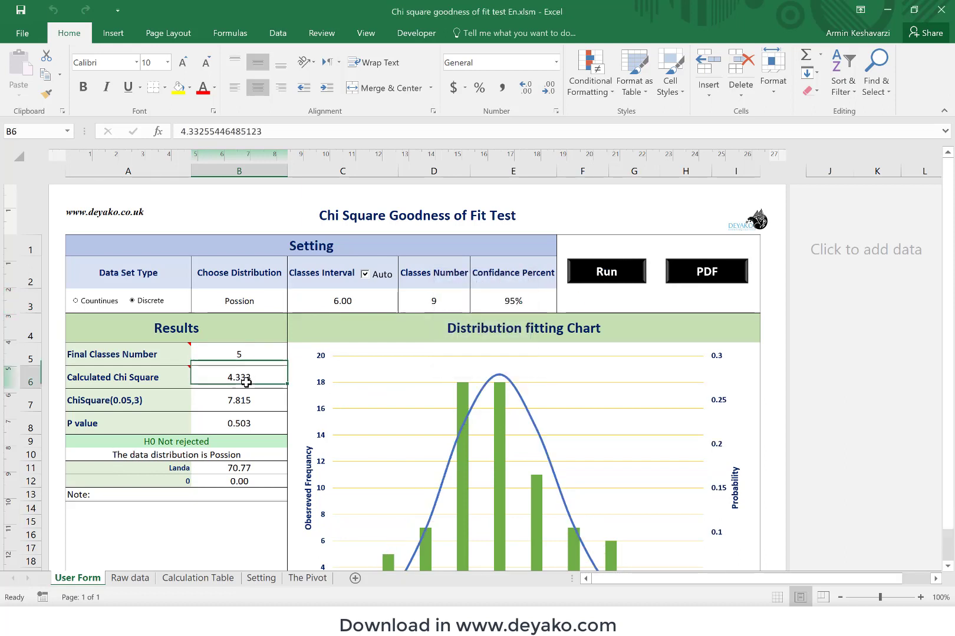
- Switch the distribution to Normal, rerun the test, accept its message, and check the Calculated Chi Square in B6
click(275, 299)
click(292, 306)
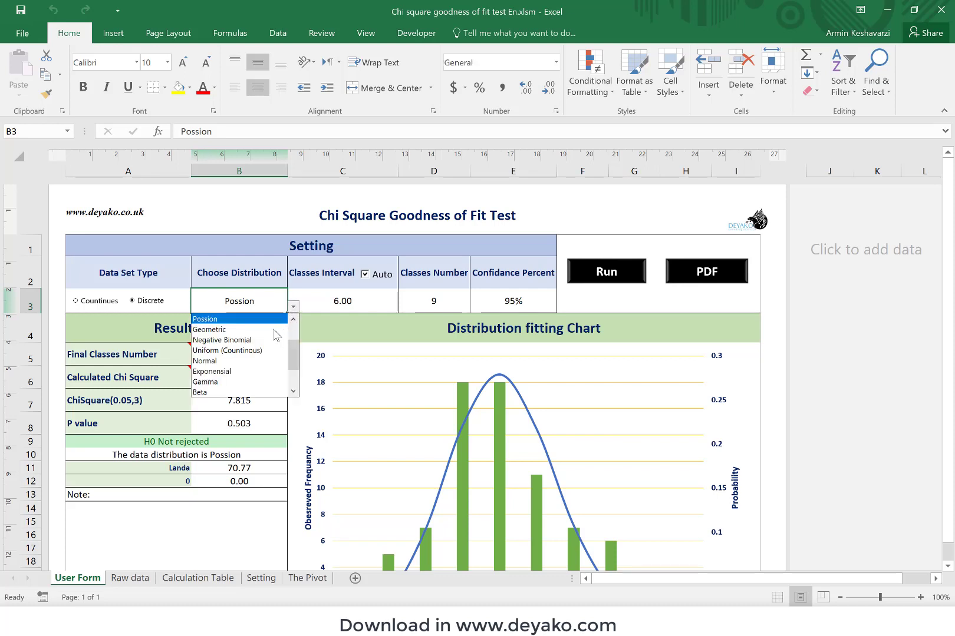
click(293, 357)
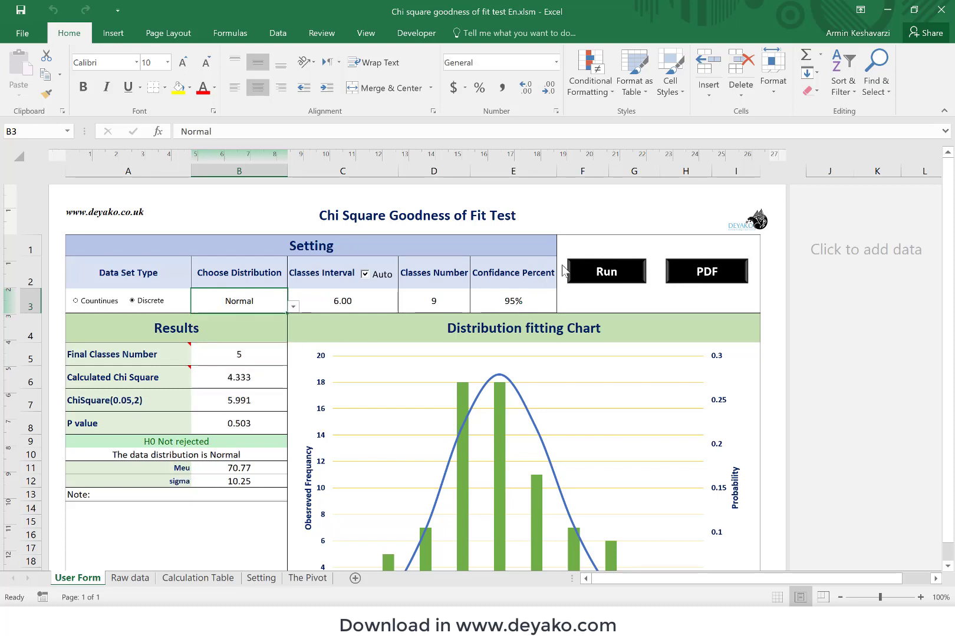
click(583, 270)
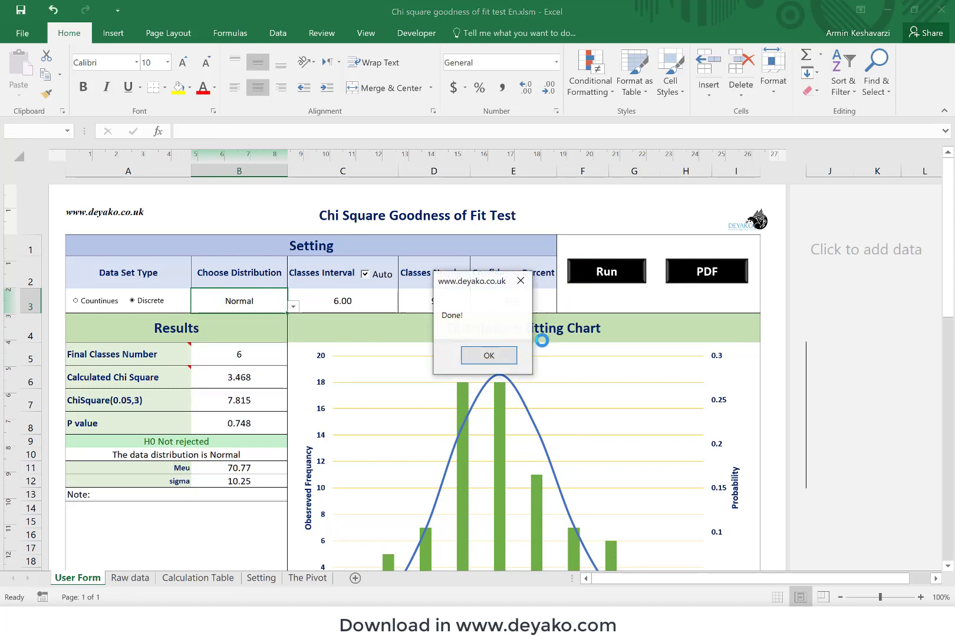
click(489, 358)
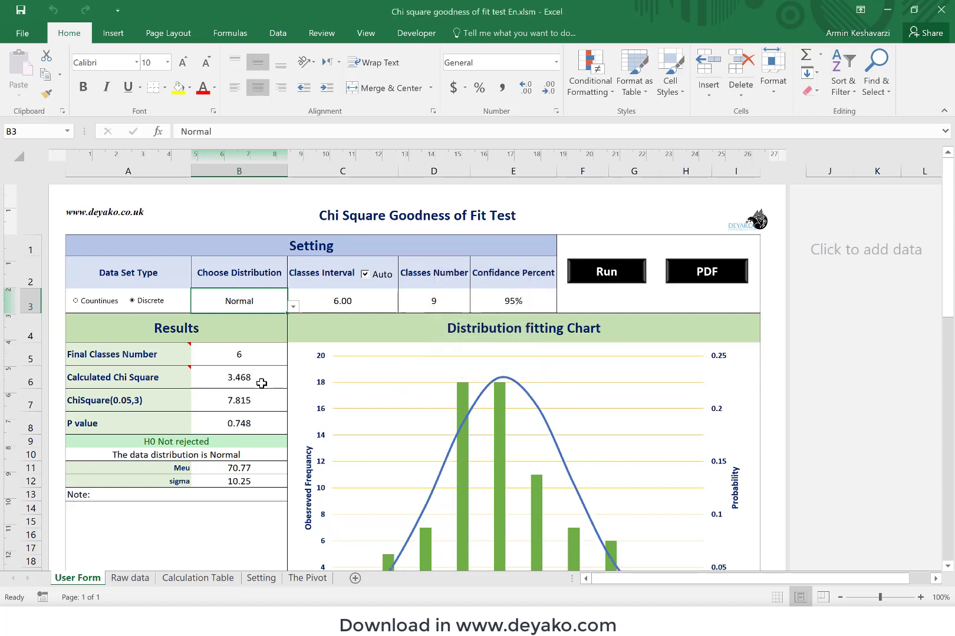
click(261, 383)
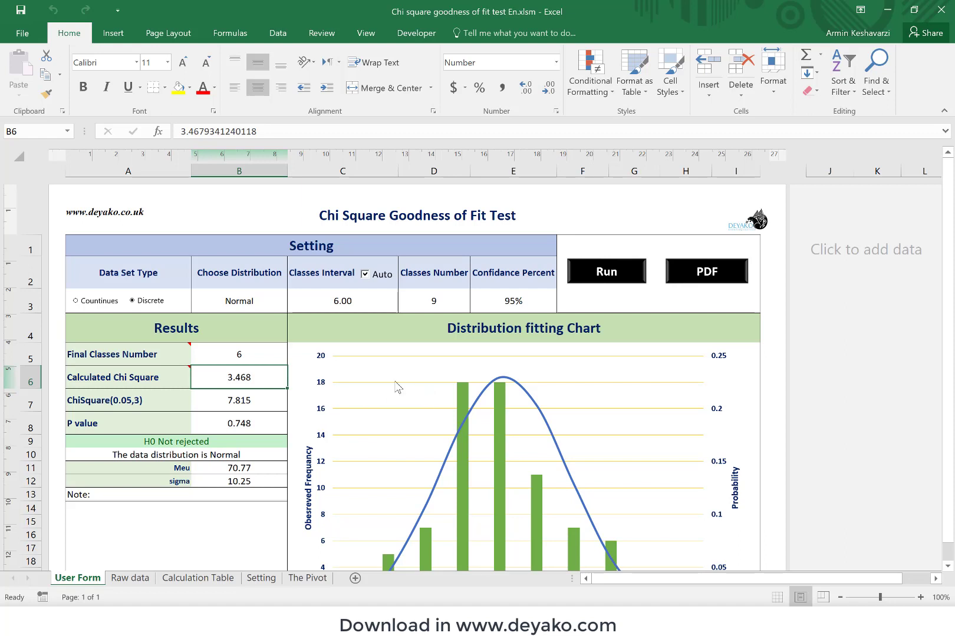
- Set the distribution back to Chi squar, rerun the test, and check the Calculated Chi Square in B6
click(266, 303)
click(294, 306)
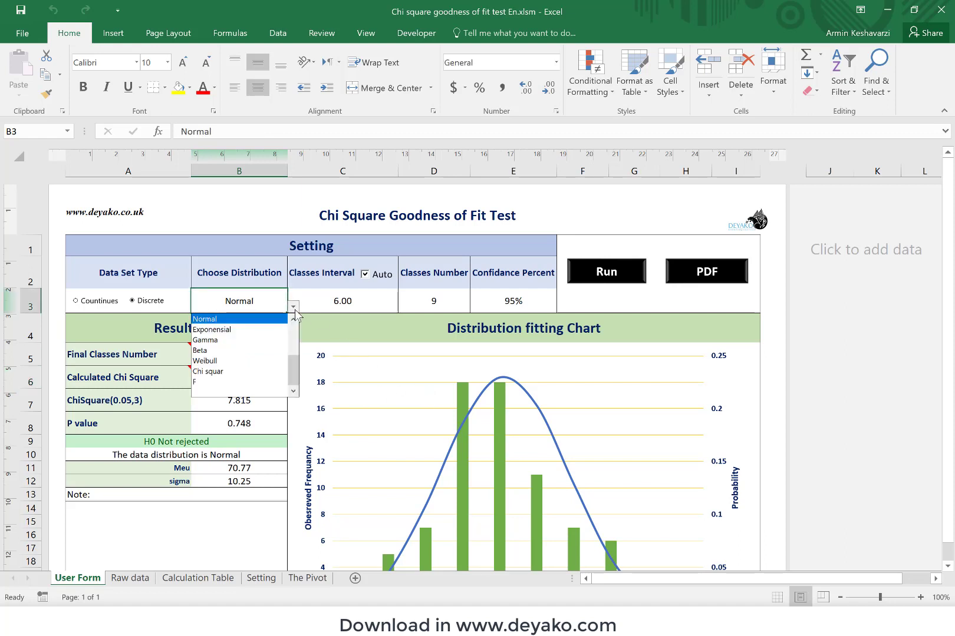
click(270, 372)
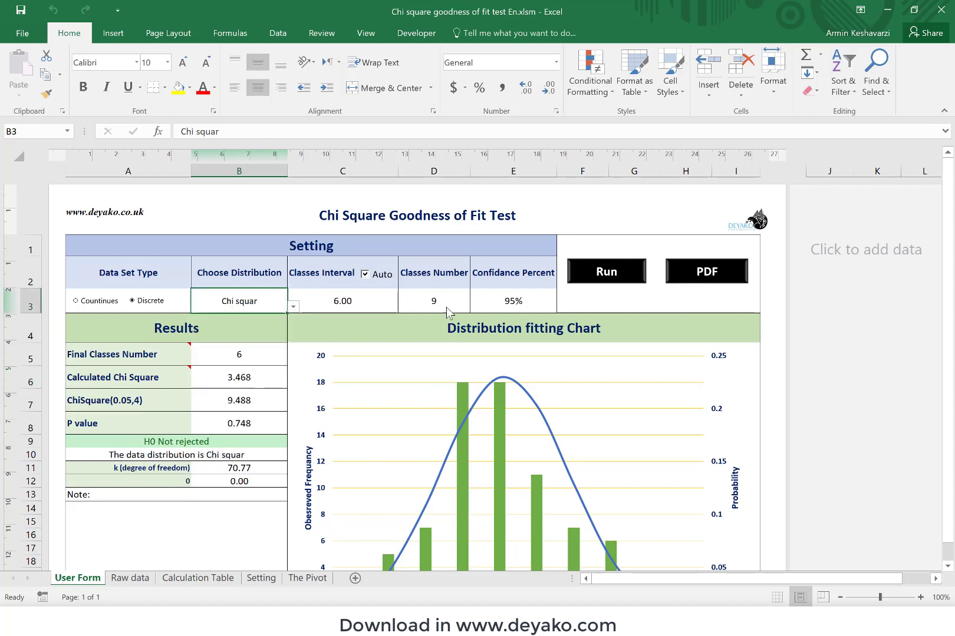
click(606, 281)
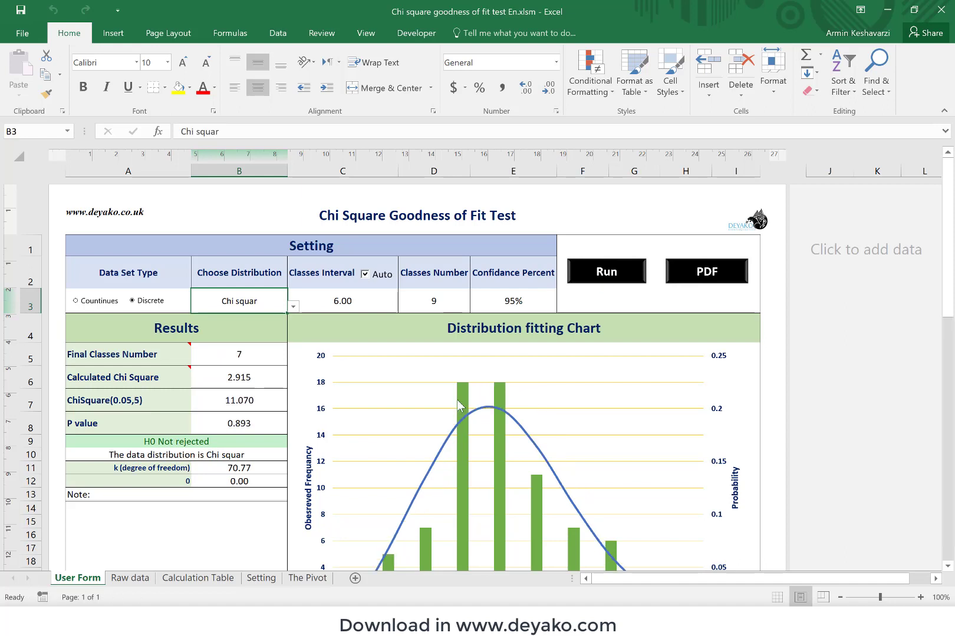
click(247, 377)
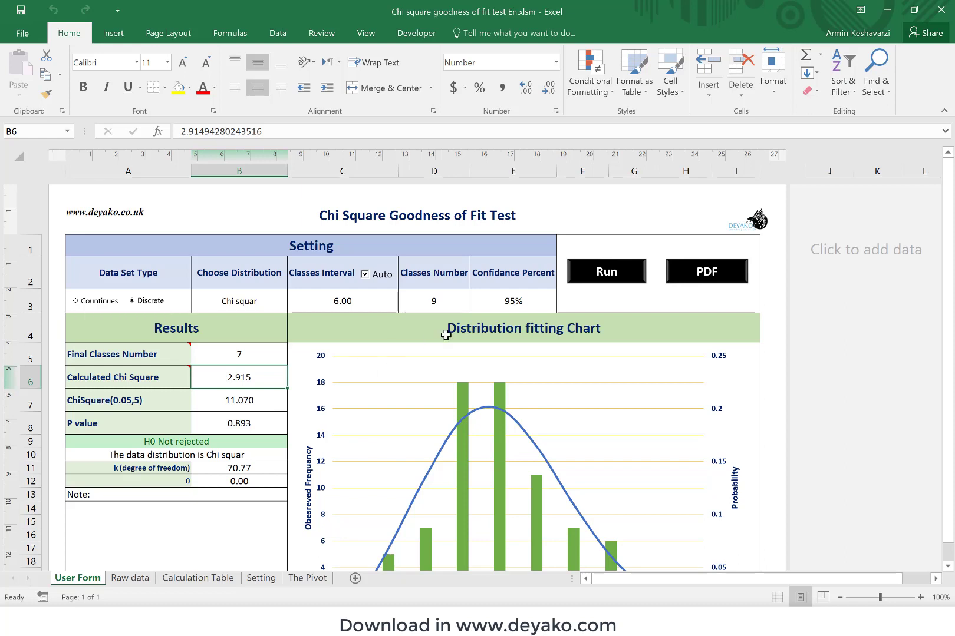
- Export the User Form sheet as a PDF named Reeport to the Desktop folder and accept the completion message
click(691, 272)
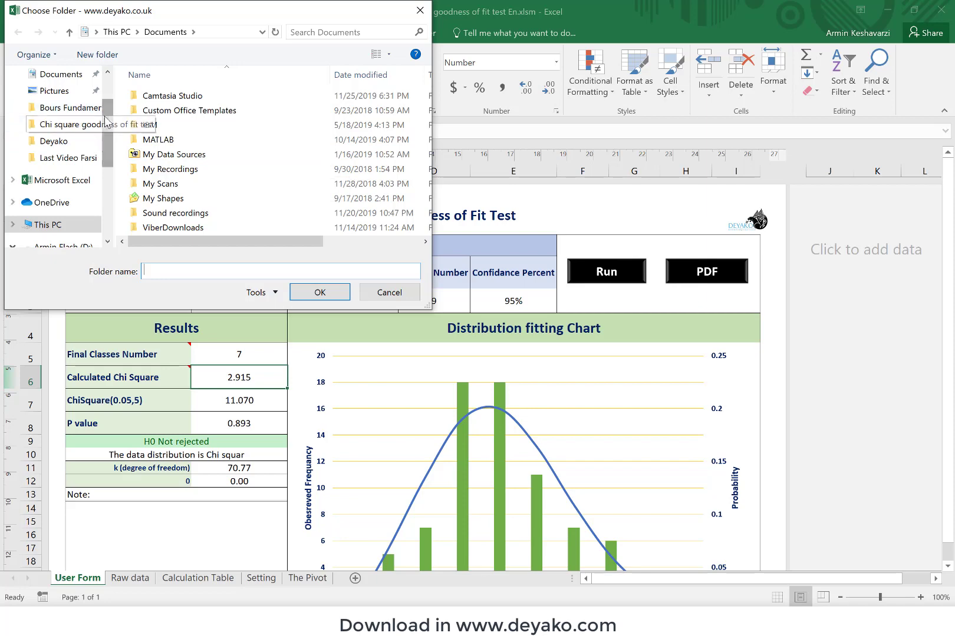
scroll(75, 107, up, 2)
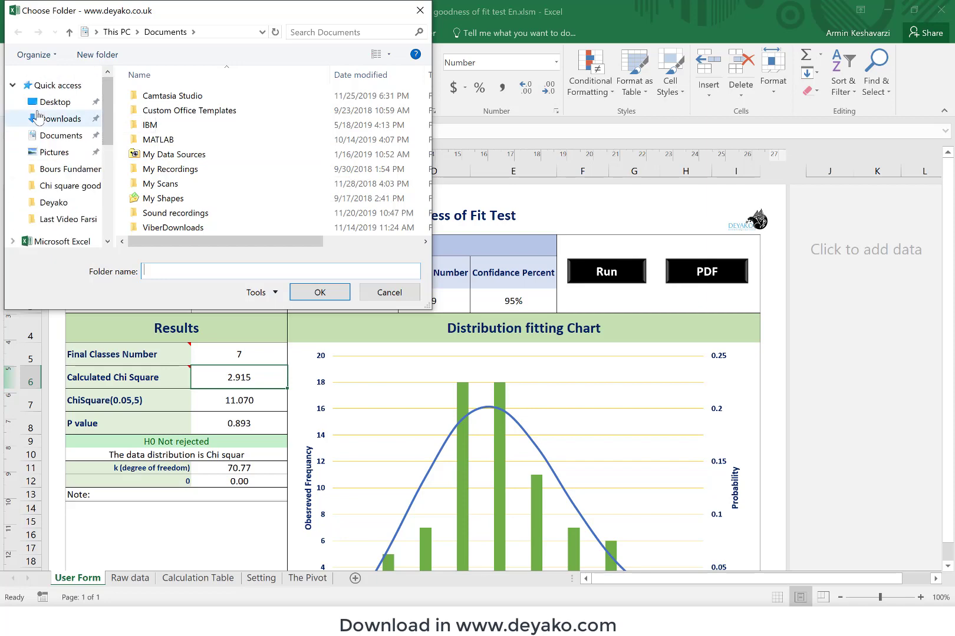
click(56, 102)
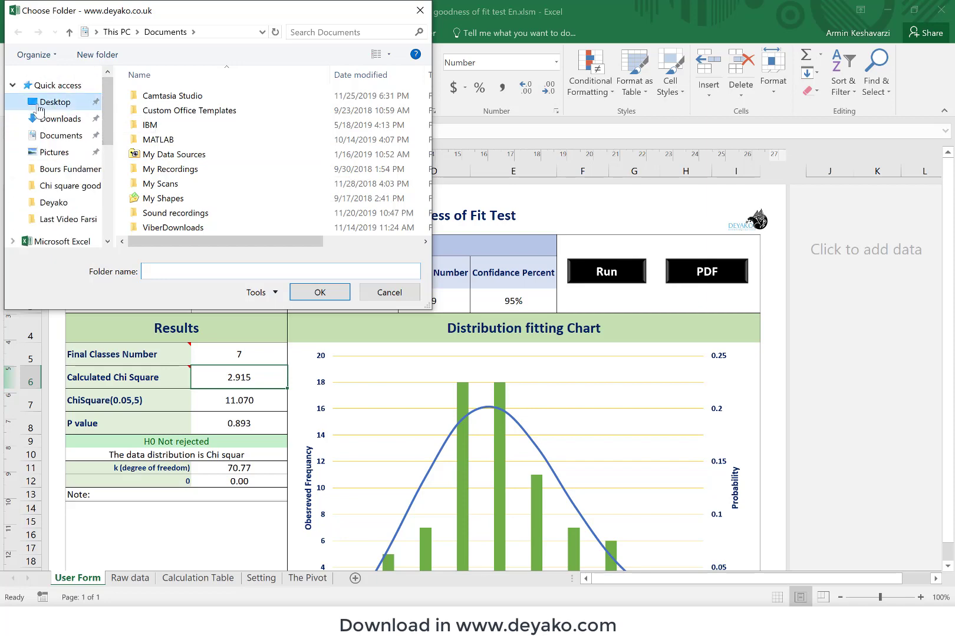
click(307, 292)
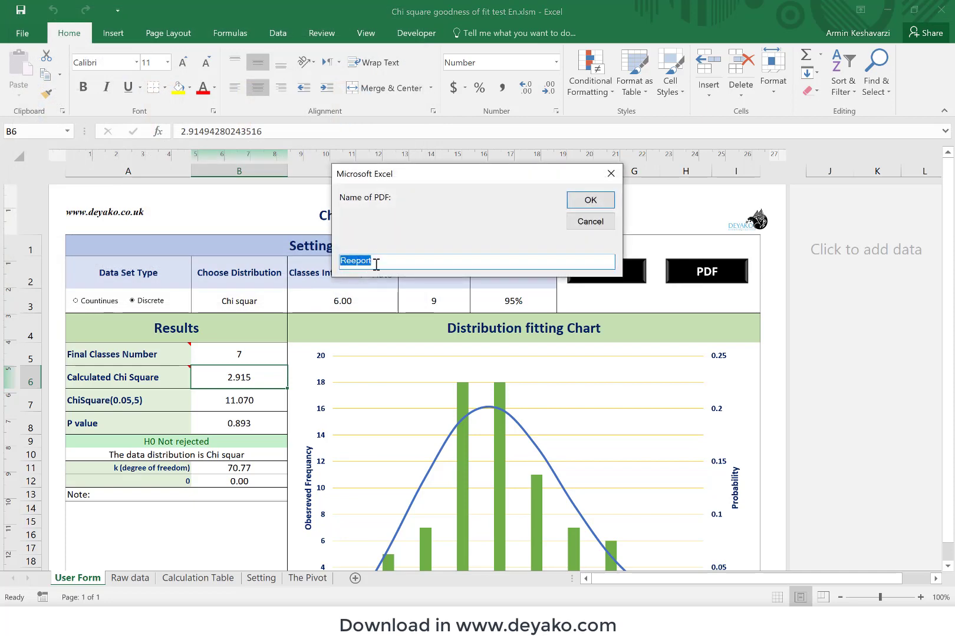
click(419, 263)
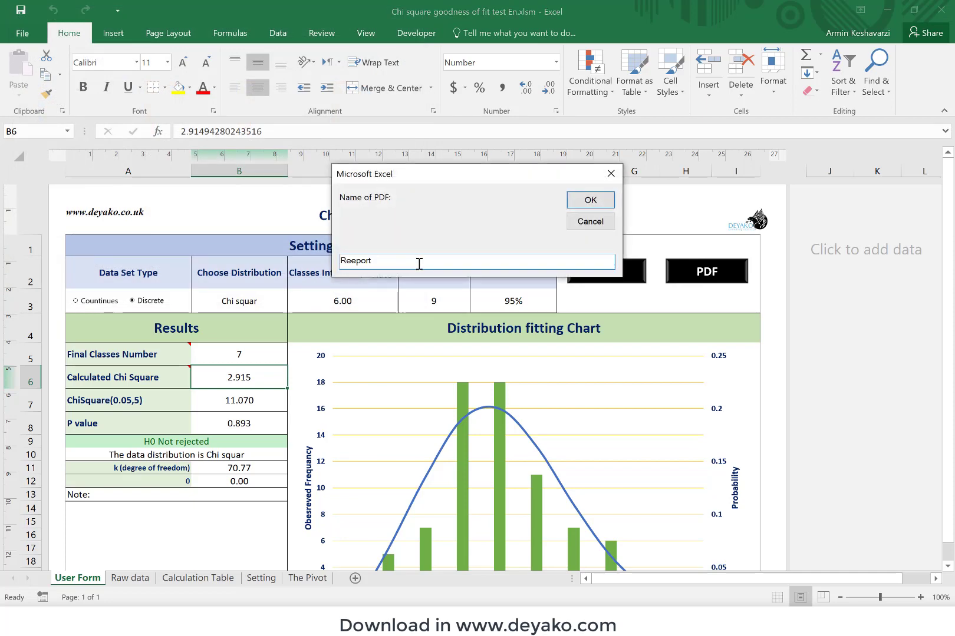
click(587, 201)
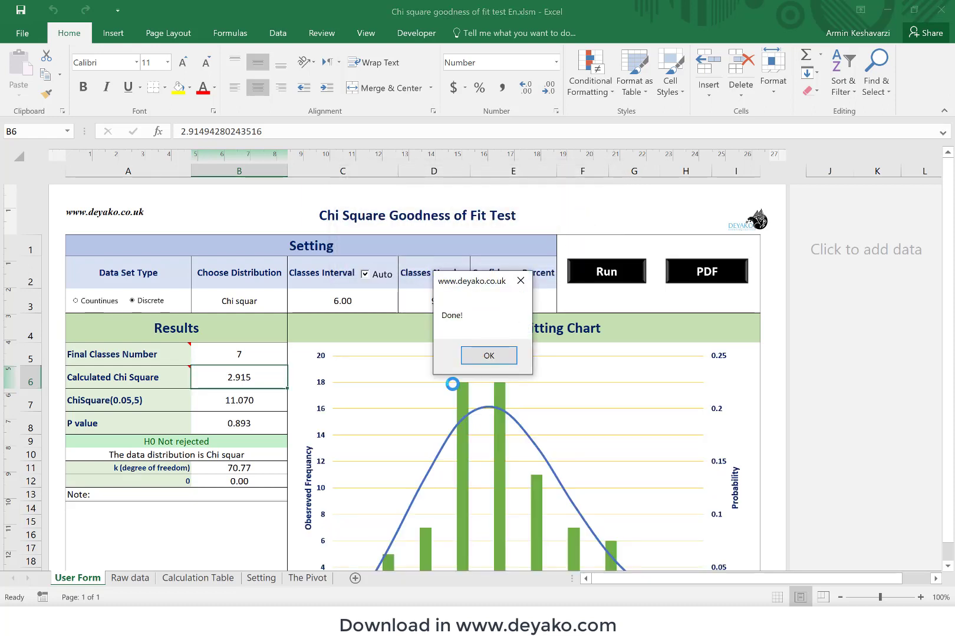
click(488, 360)
- Open Reeport.pdf from the desktop in Foxit Reader and review its results table and distribution fitting chart
key(super+d)
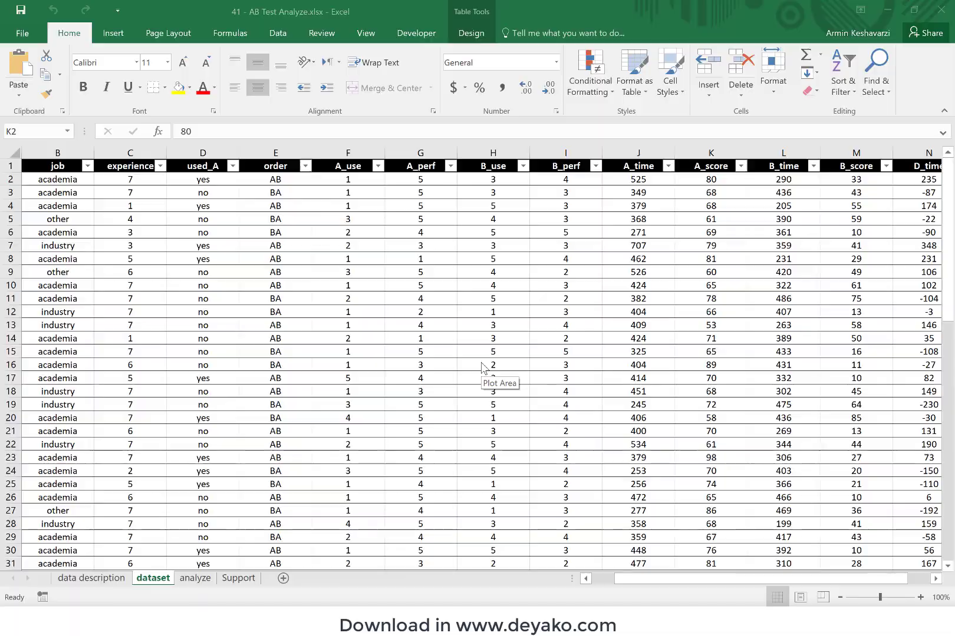
double_click(135, 153)
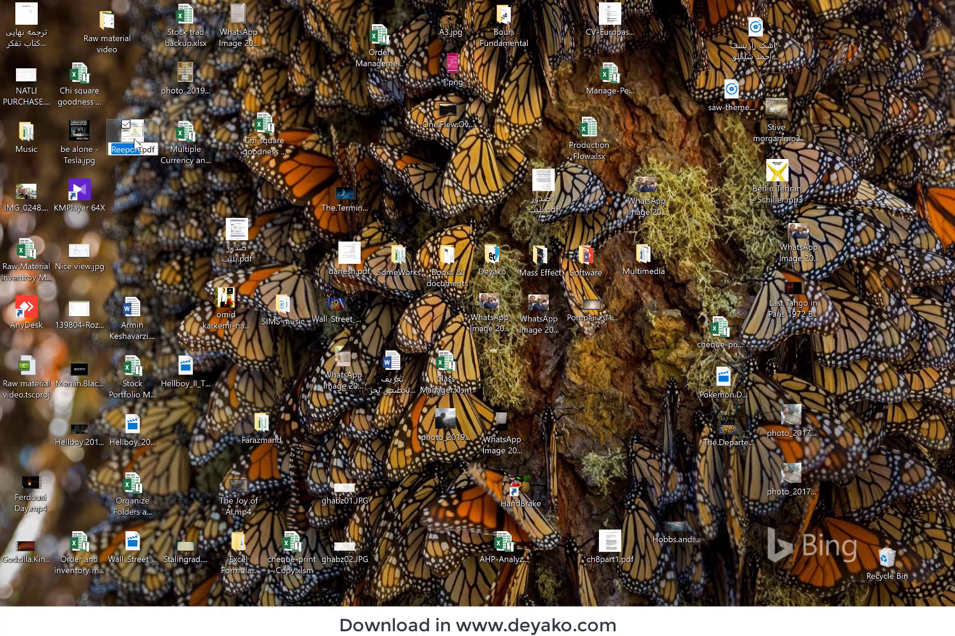
click(135, 139)
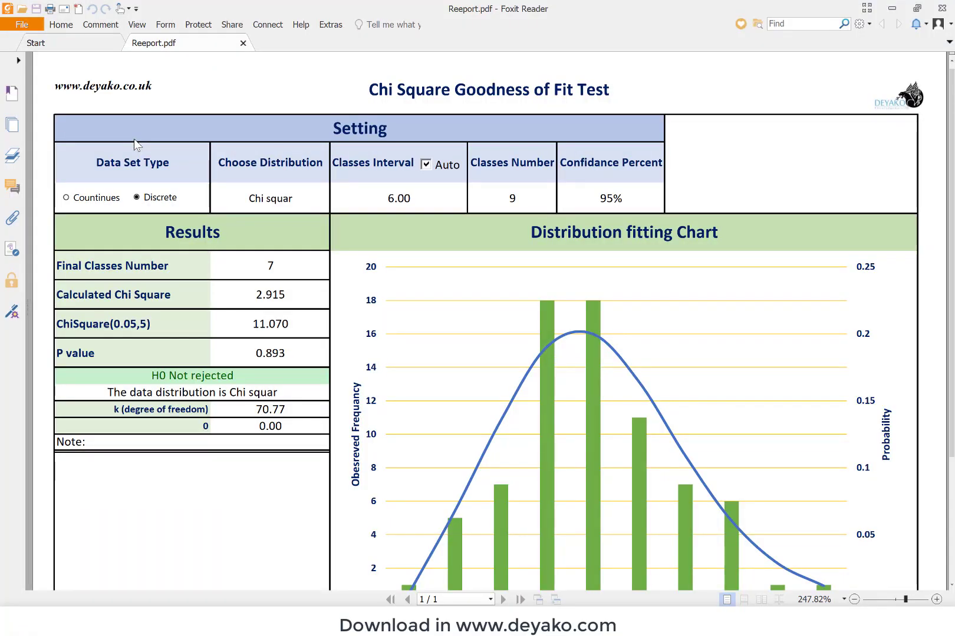
scroll(386, 310, down, 3)
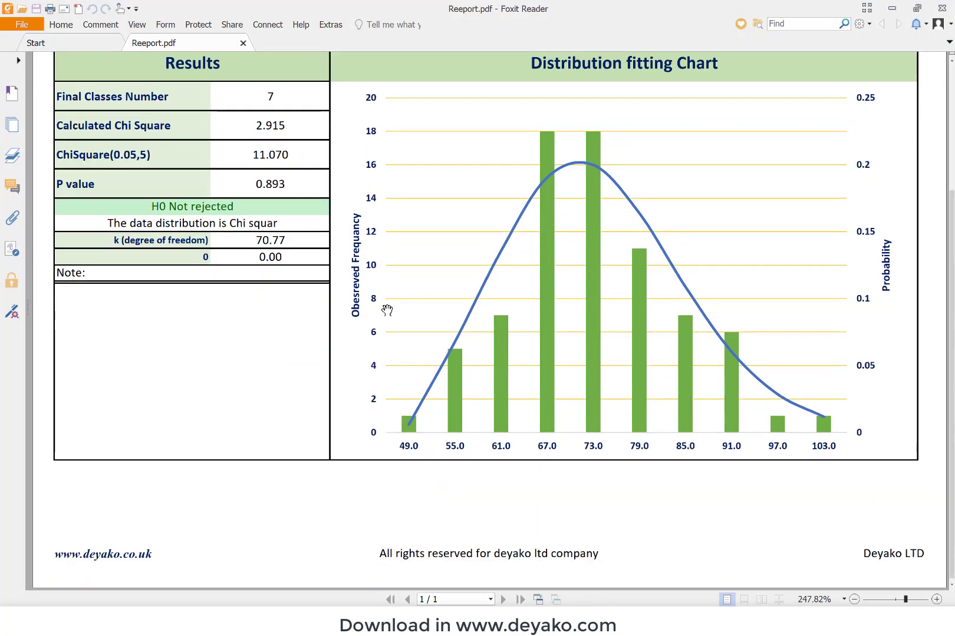
scroll(387, 310, up, 3)
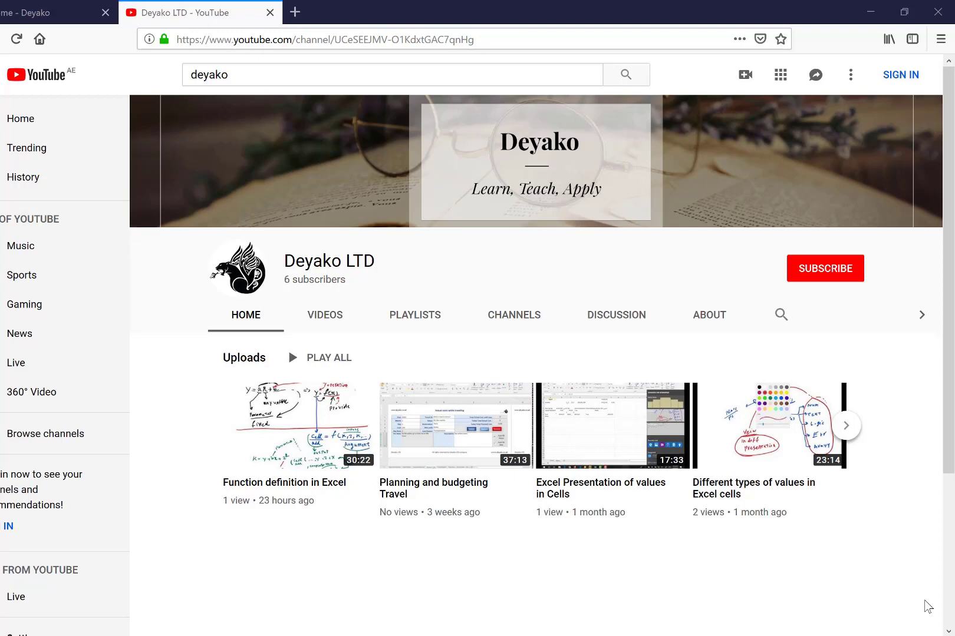
- Switch to the deyako.co.uk home page in the browser and look over its software categories and new products
click(64, 13)
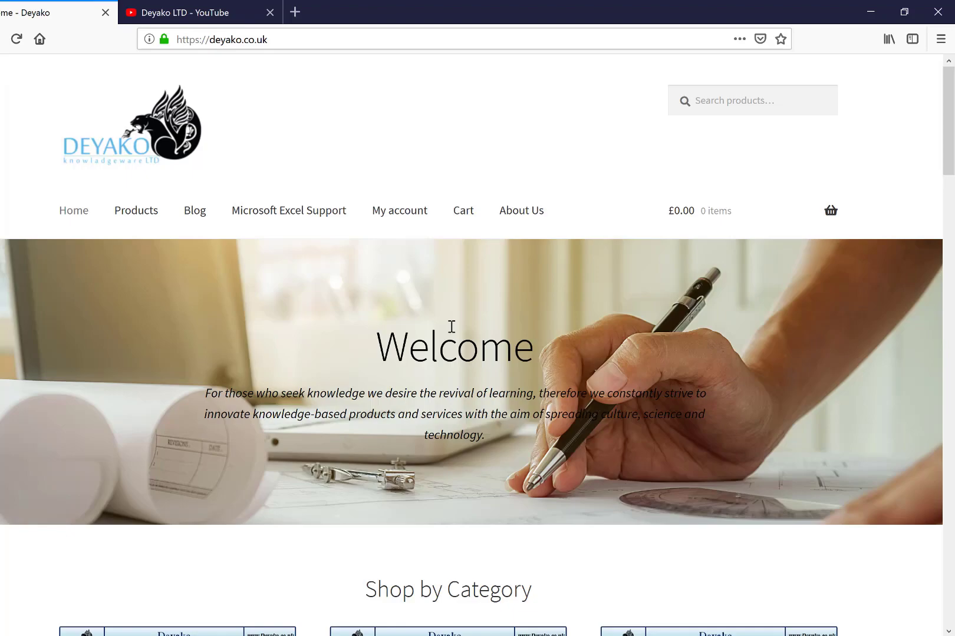
scroll(451, 326, down, 10)
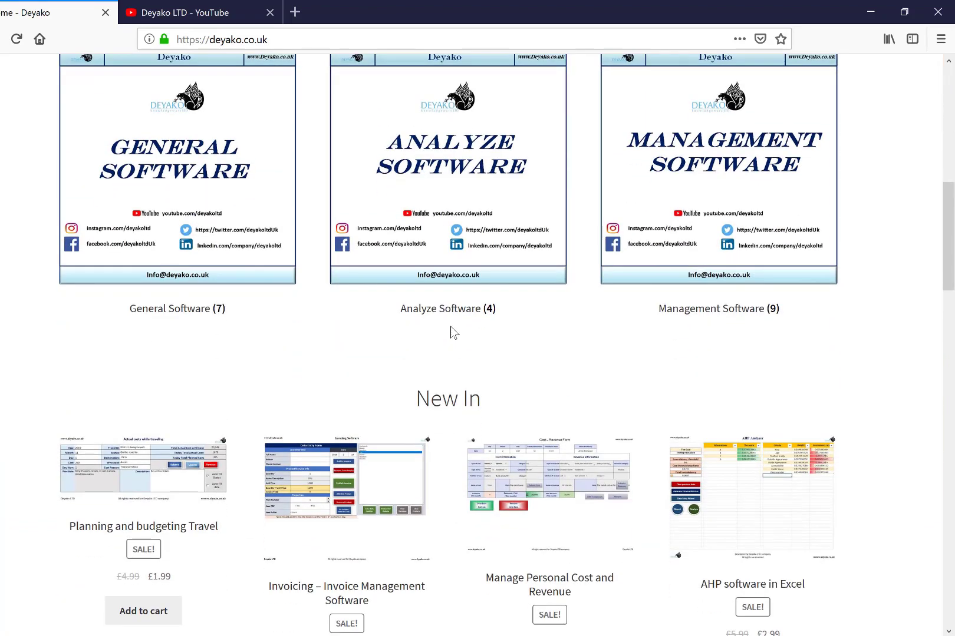